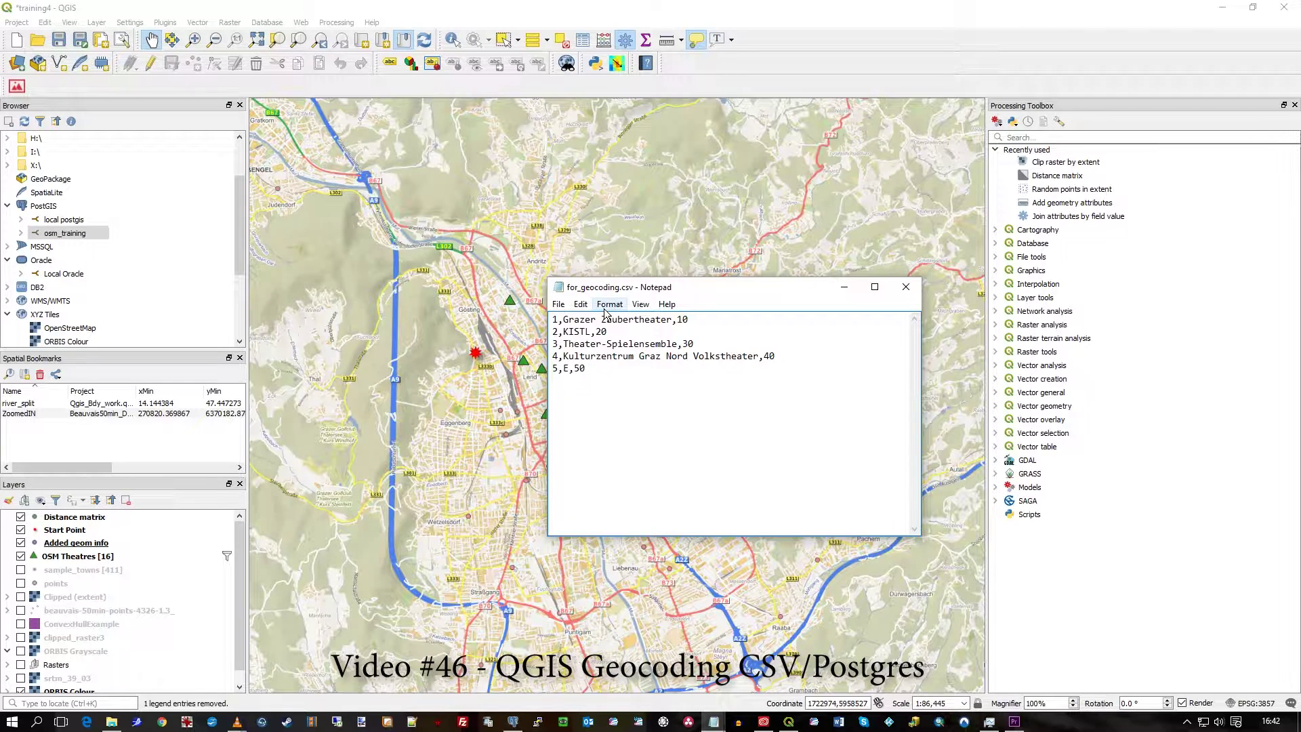
- Move the for_geocoding.csv window aside to reveal the theatre points and highlight its last record
left_click_drag(679, 288, 745, 322)
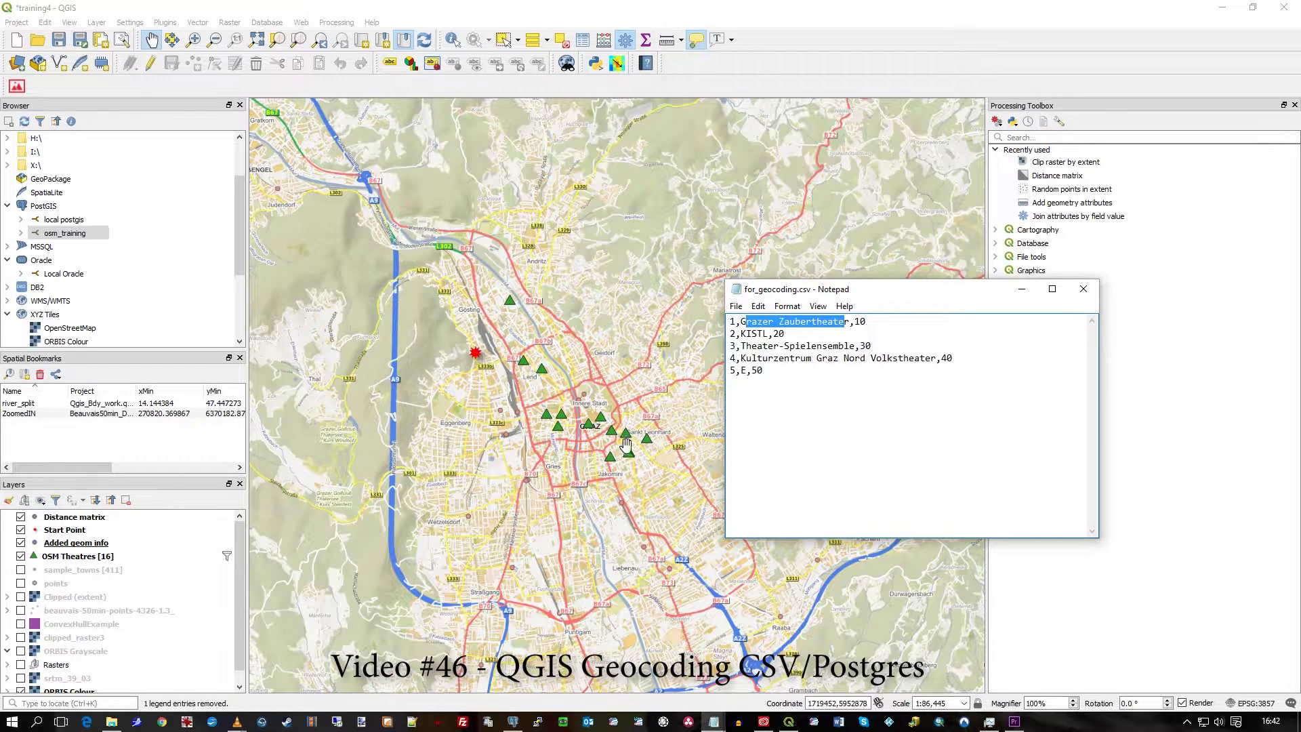
left_click_drag(764, 370, 730, 370)
left_click(764, 370)
left_click(783, 370)
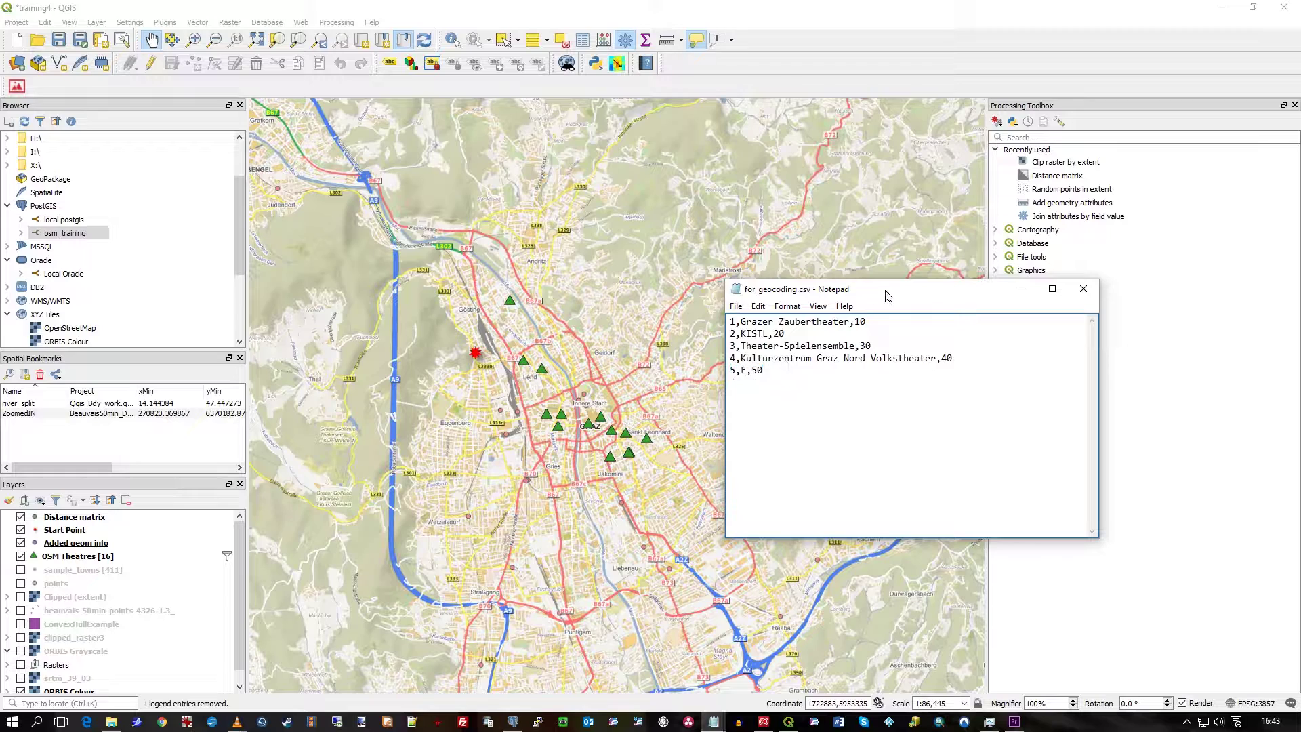
- Reposition and shorten the CSV window over the QGIS map, then switch to pgAdmin III
left_click_drag(888, 290, 831, 166)
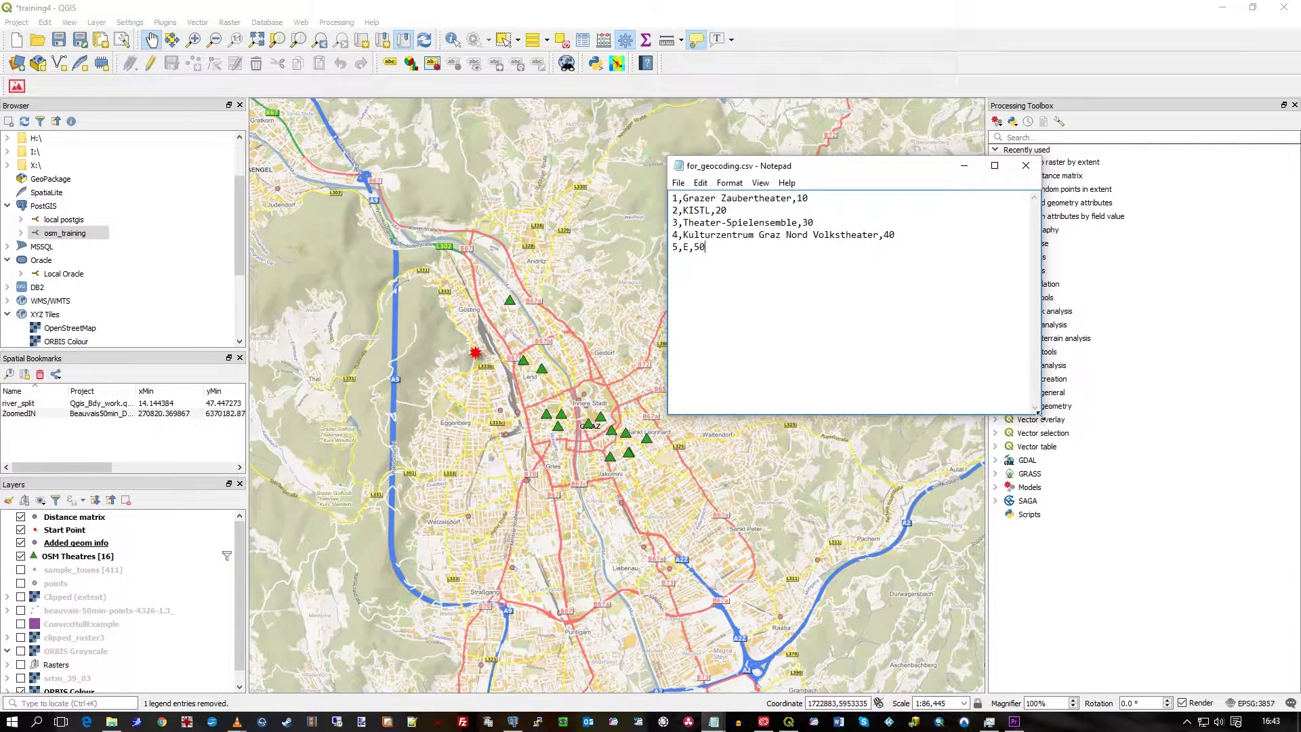
left_click_drag(1038, 412, 998, 326)
left_click_drag(815, 161, 825, 317)
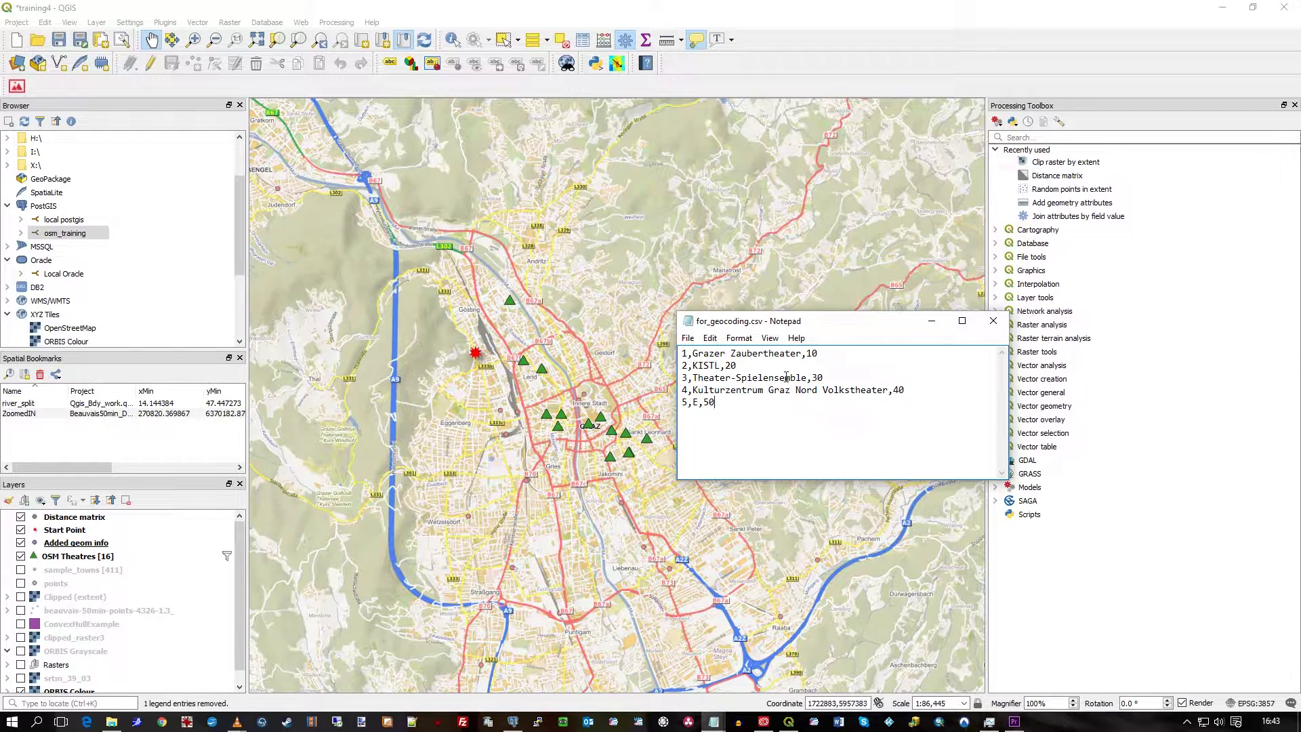
left_click_drag(830, 325, 823, 368)
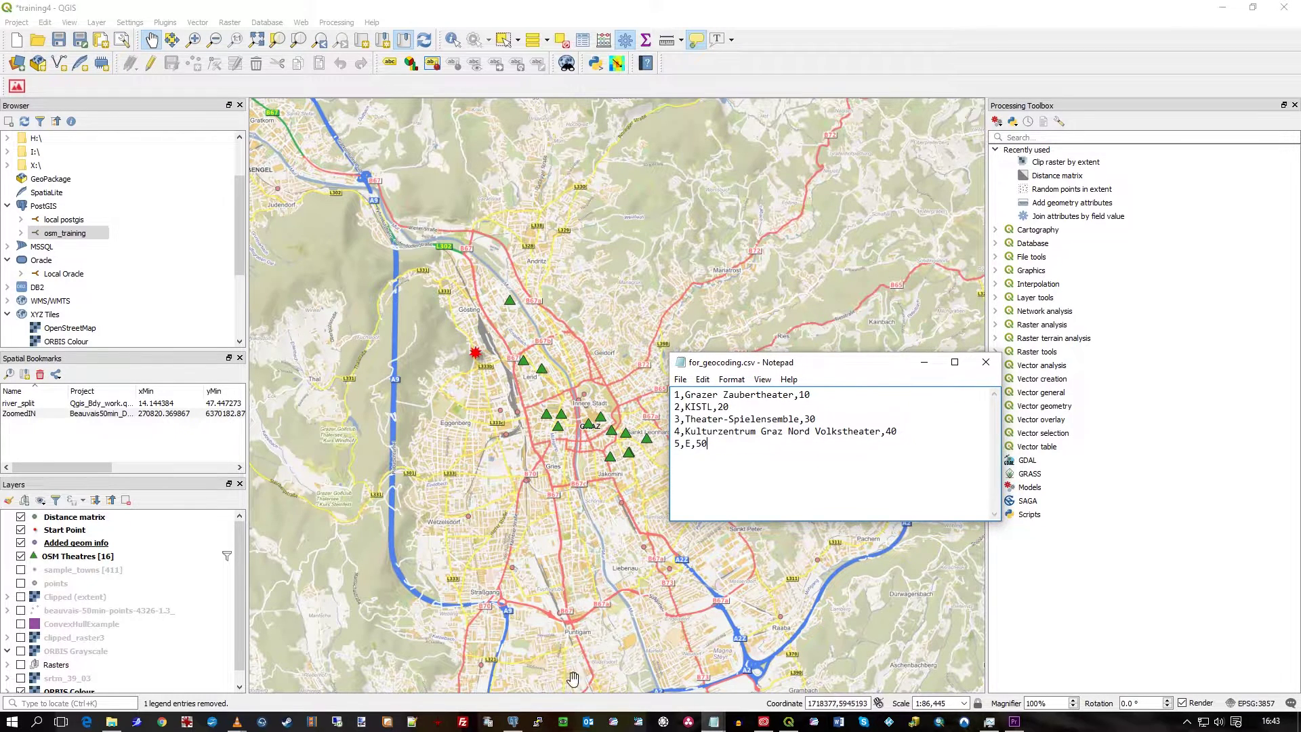
left_click(514, 723)
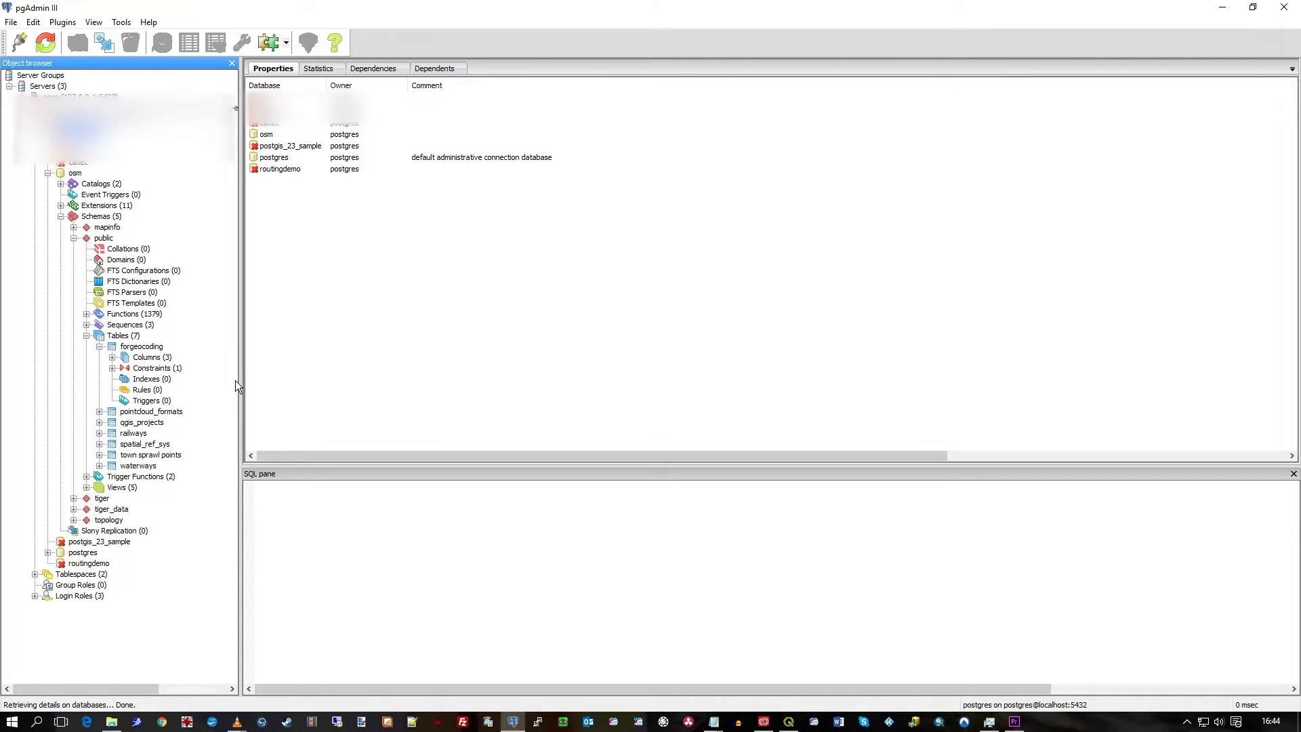
- Select the forgeocoding table in the Object browser and open its Properties dialog
left_click(99, 347)
left_click(99, 347)
left_click(114, 348)
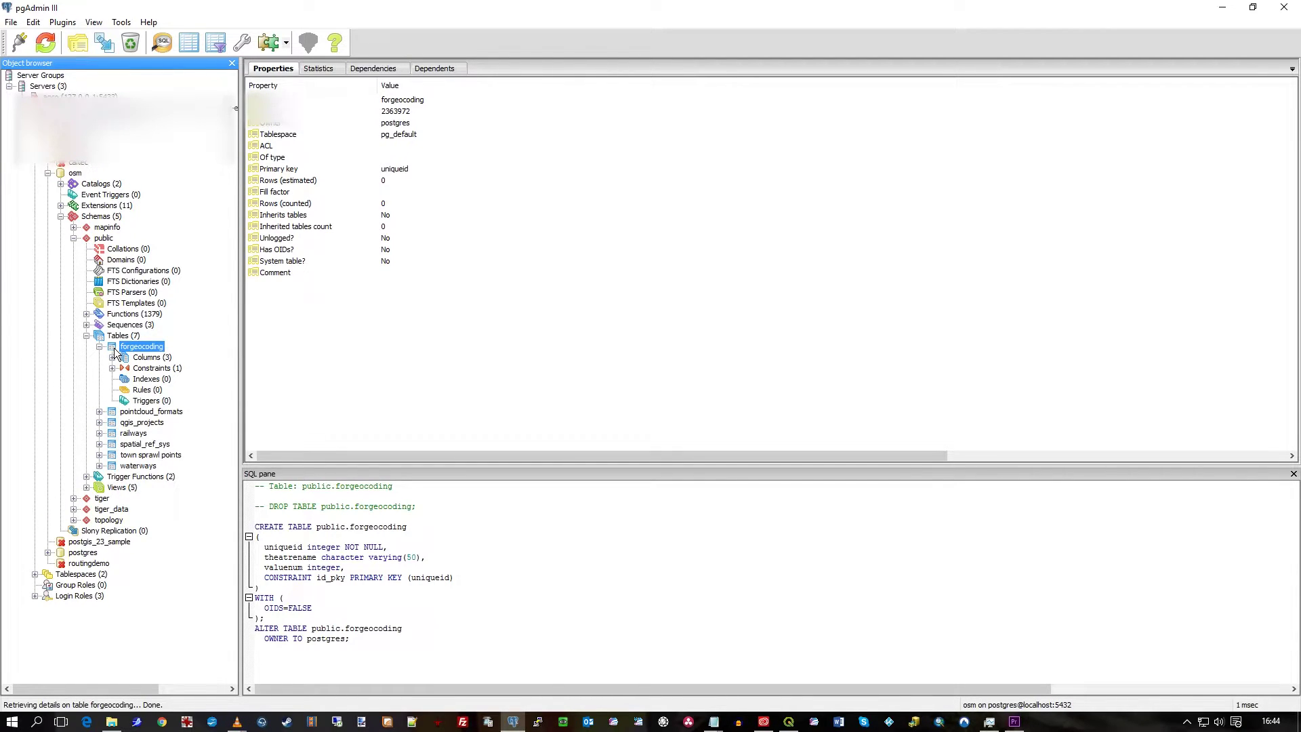
right_click(114, 348)
left_click(170, 608)
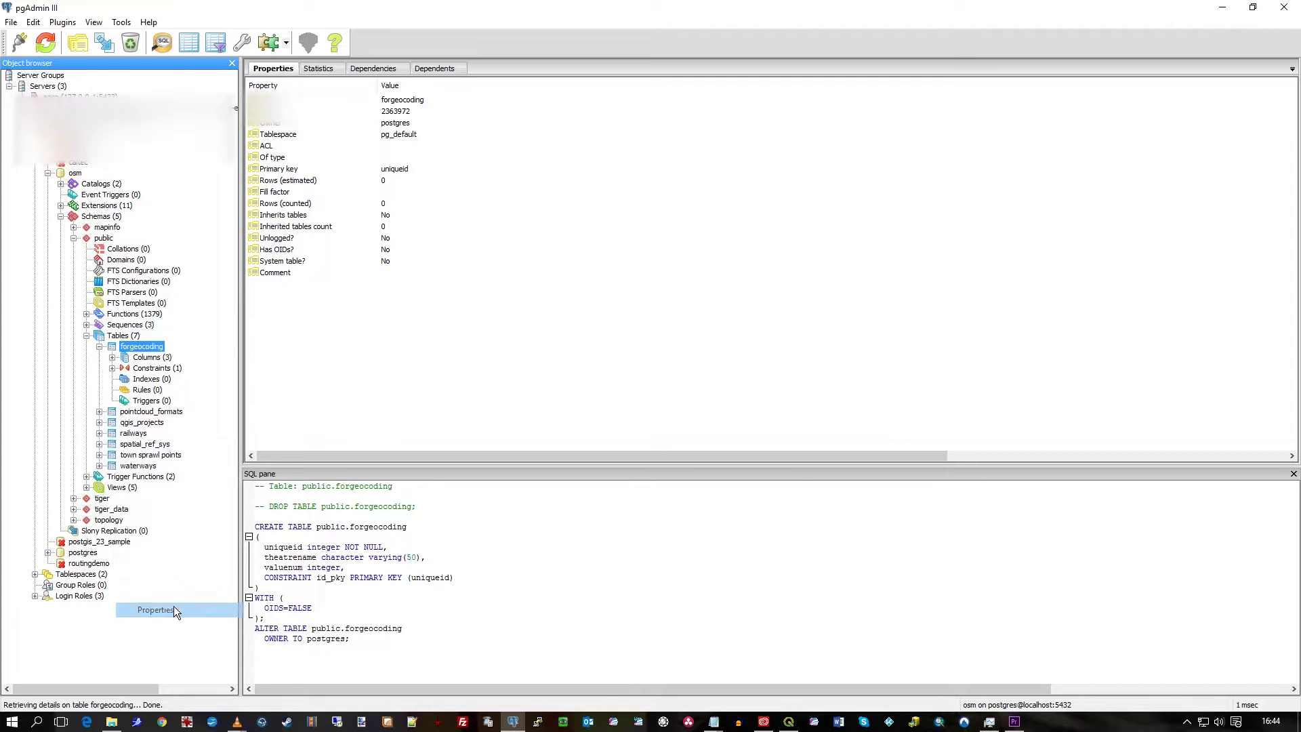
- Compare the Columns tab against the five CSV rows in Notepad, then close Properties
left_click(413, 181)
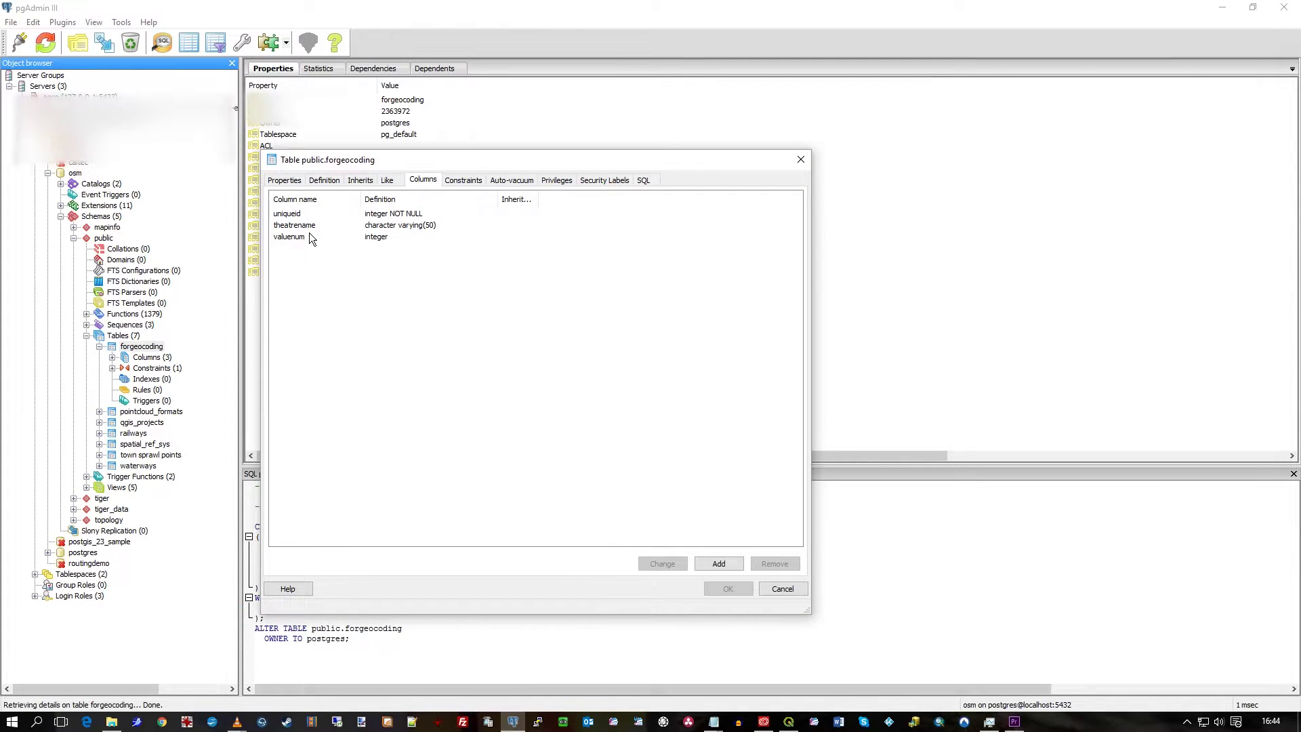
left_click(717, 718)
left_click_drag(825, 363, 614, 274)
left_click_drag(502, 346, 644, 162)
left_click(644, 162)
left_click(780, 588)
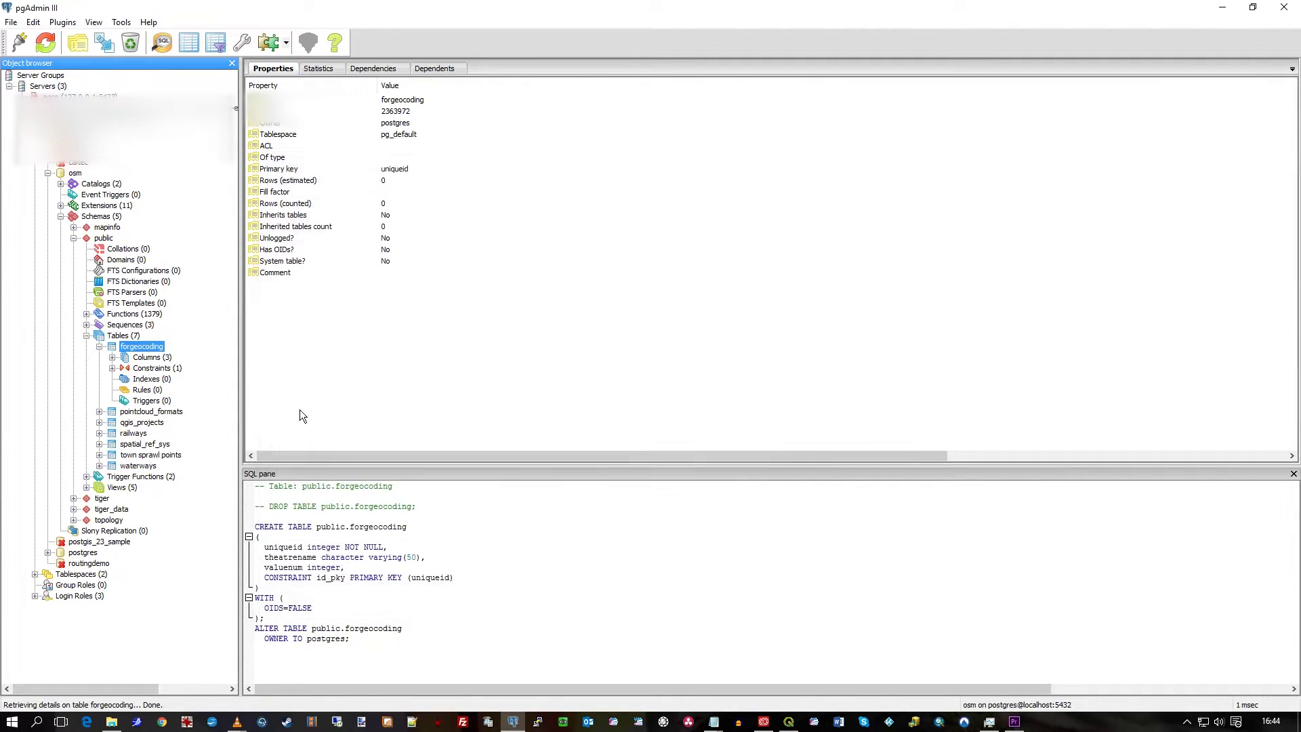
- Start an import into forgeocoding with filename c:\temp\for_geocoding.csv
right_click(155, 347)
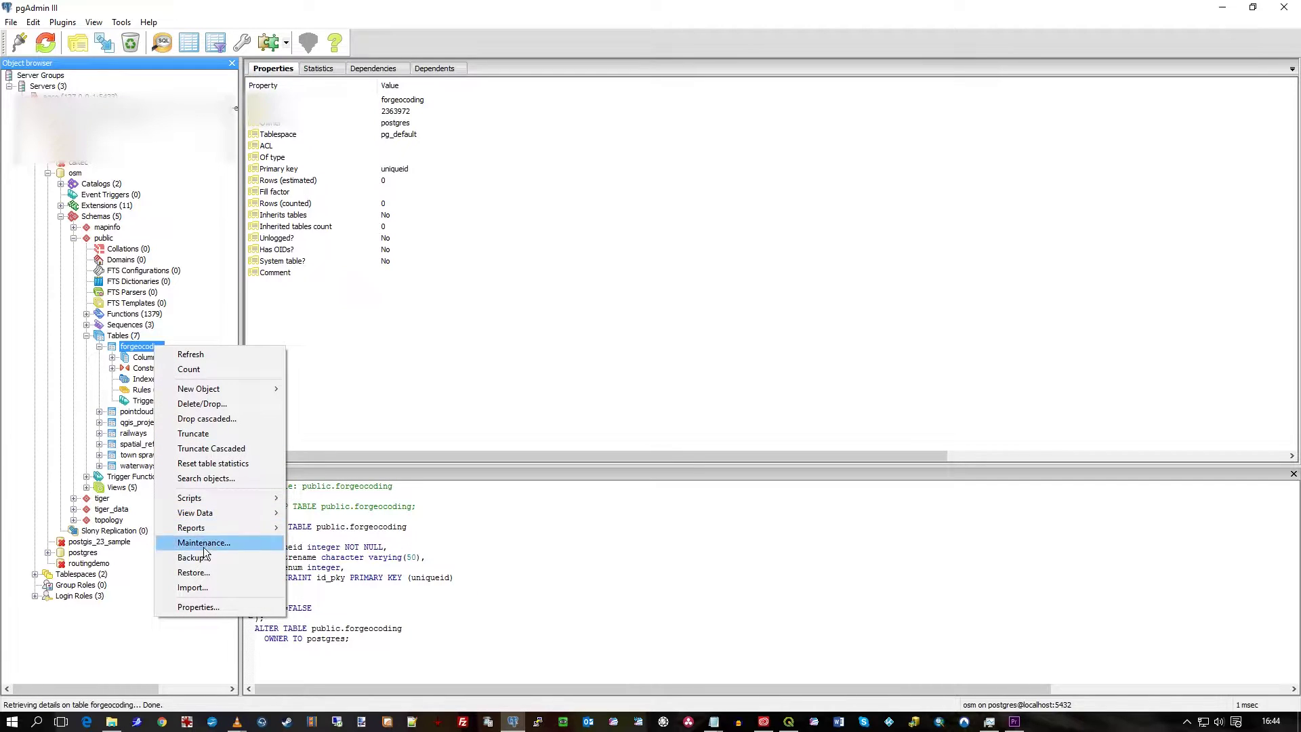
left_click(210, 588)
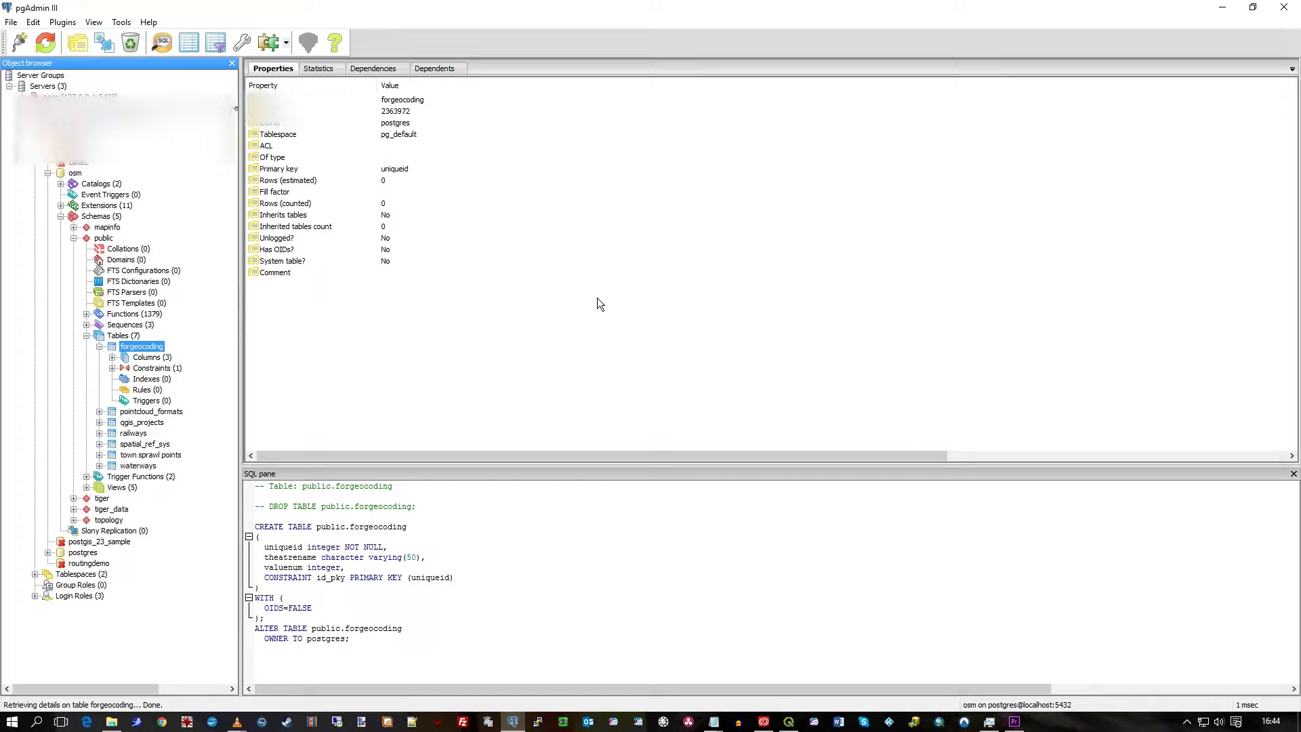
left_click_drag(200, 262, 562, 202)
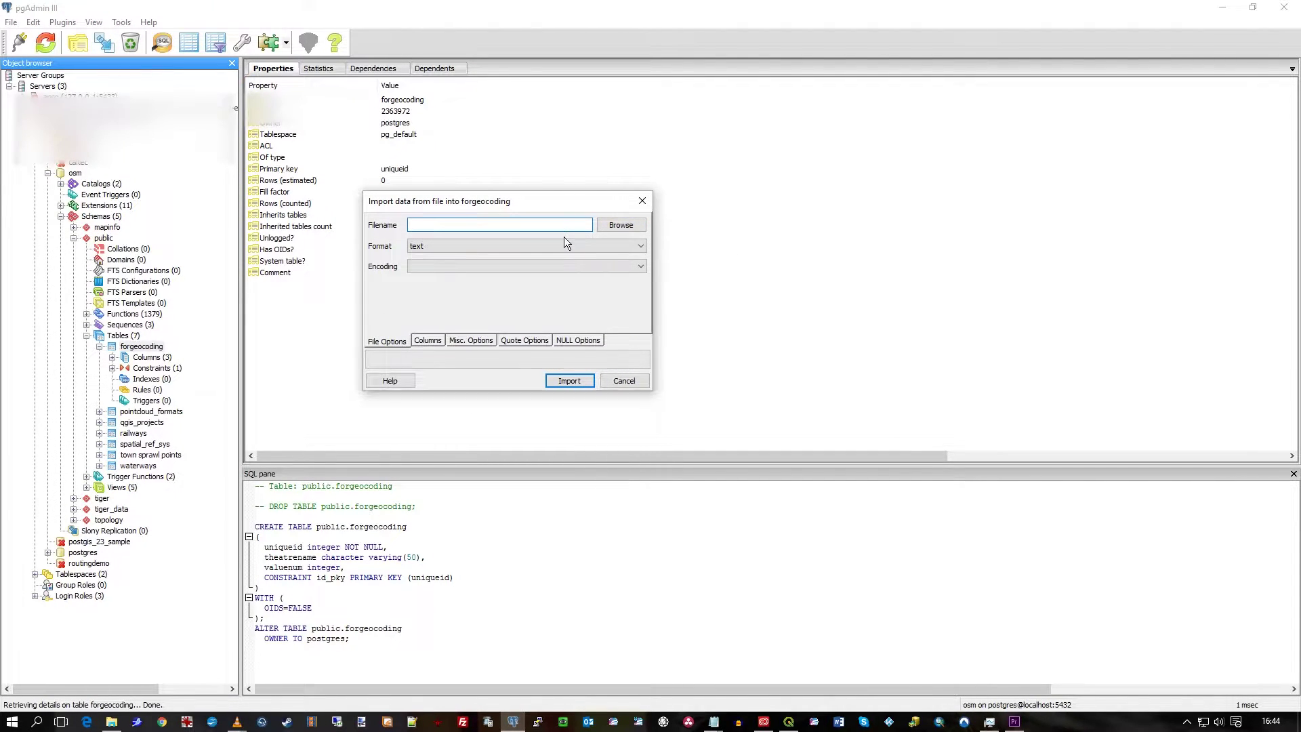
type("c:\\temp\\forgeocoding.csv")
left_click(713, 724)
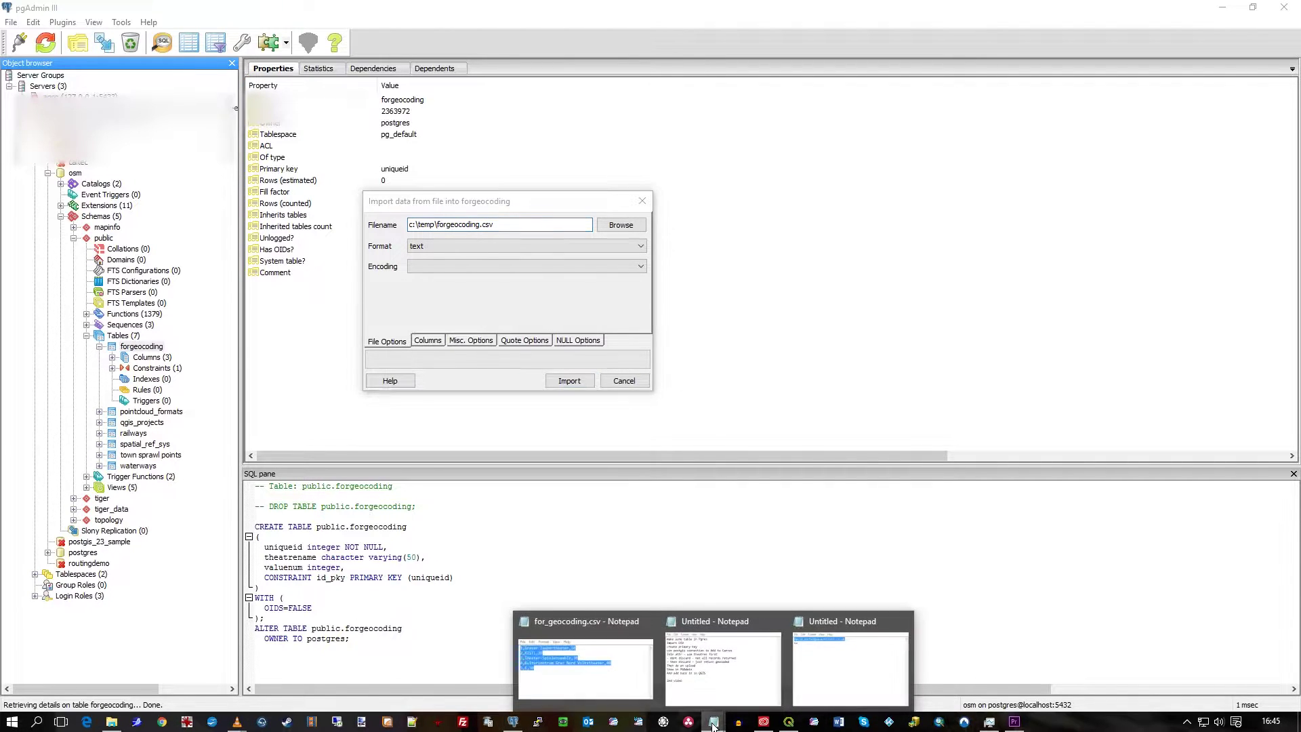
left_click(451, 226)
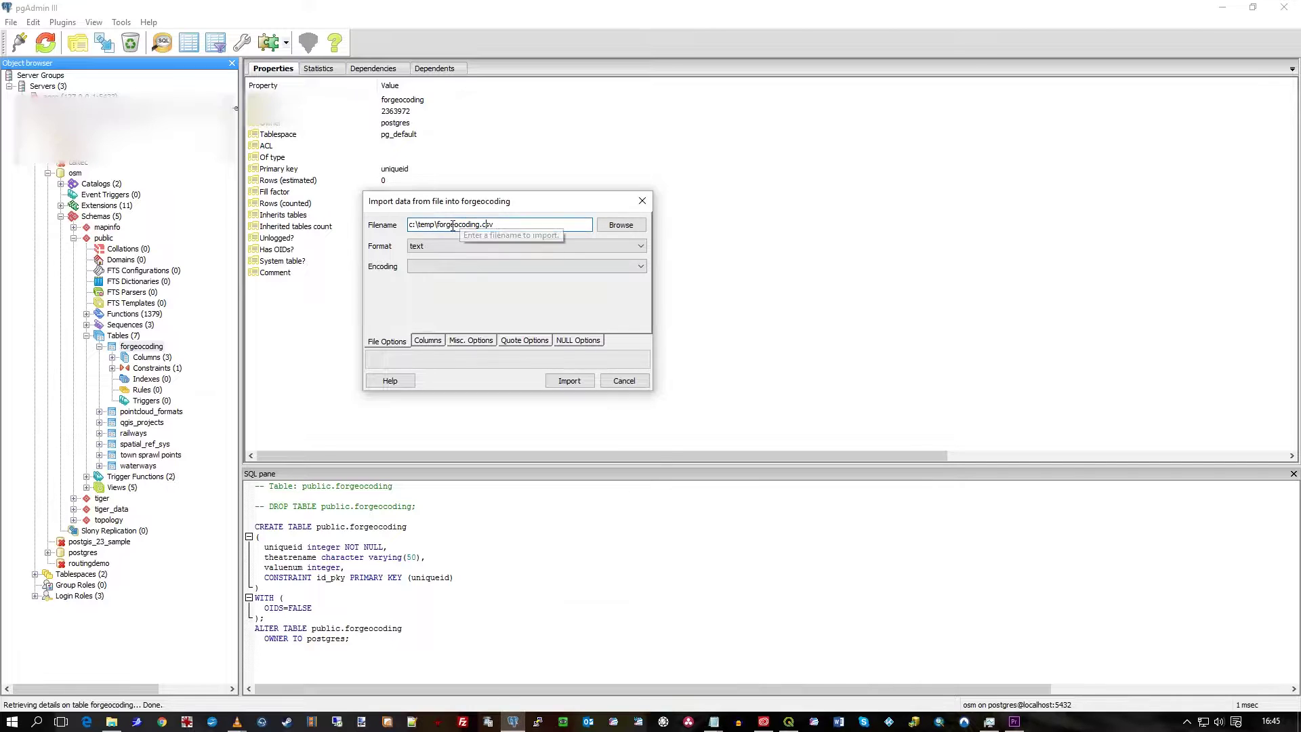
type("_")
- Set format to csv, choose the field delimiter, review the three columns, and run the import
left_click(568, 247)
left_click(541, 268)
left_click(491, 340)
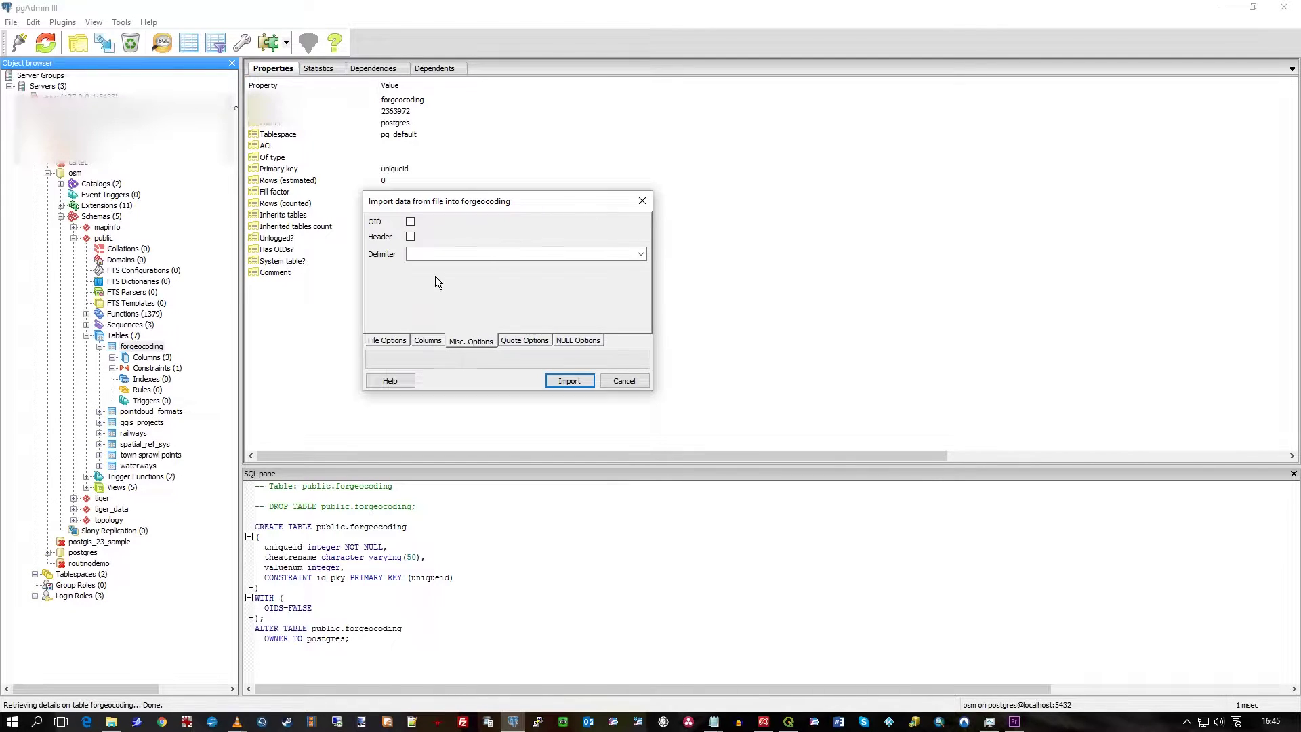
left_click(641, 255)
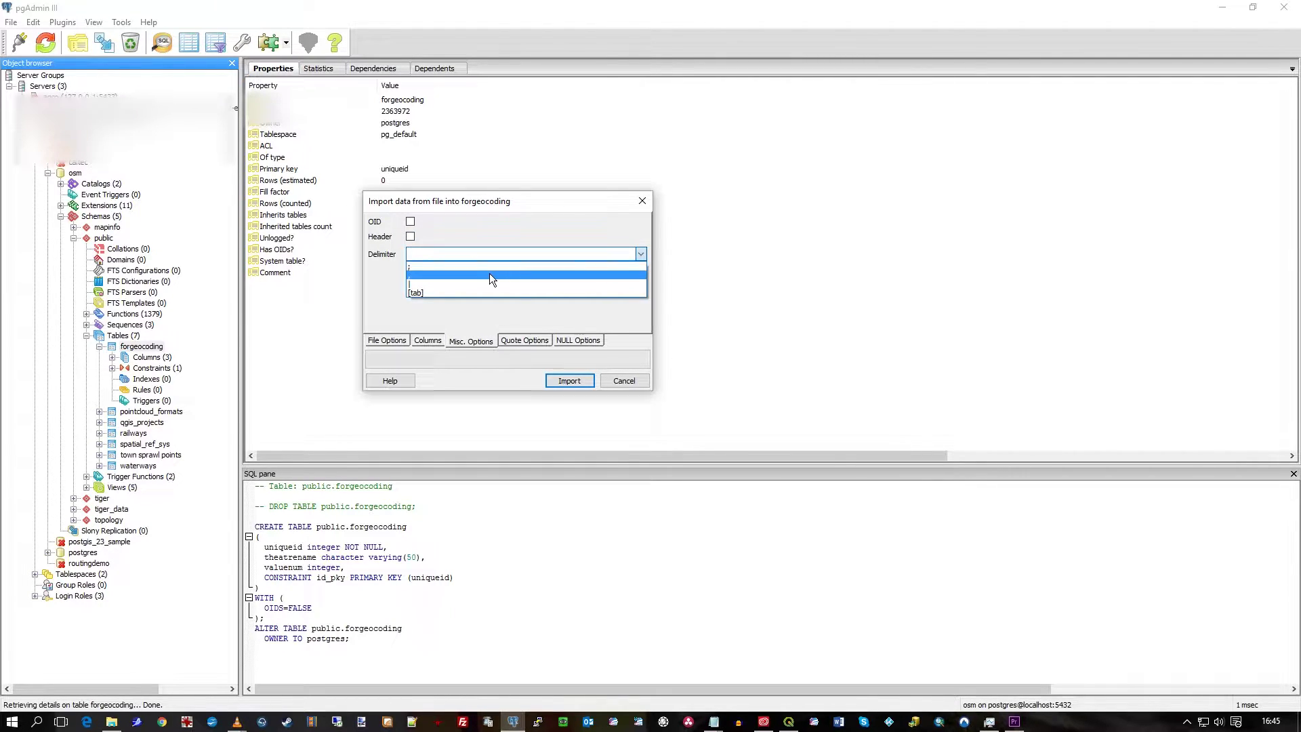
left_click(490, 274)
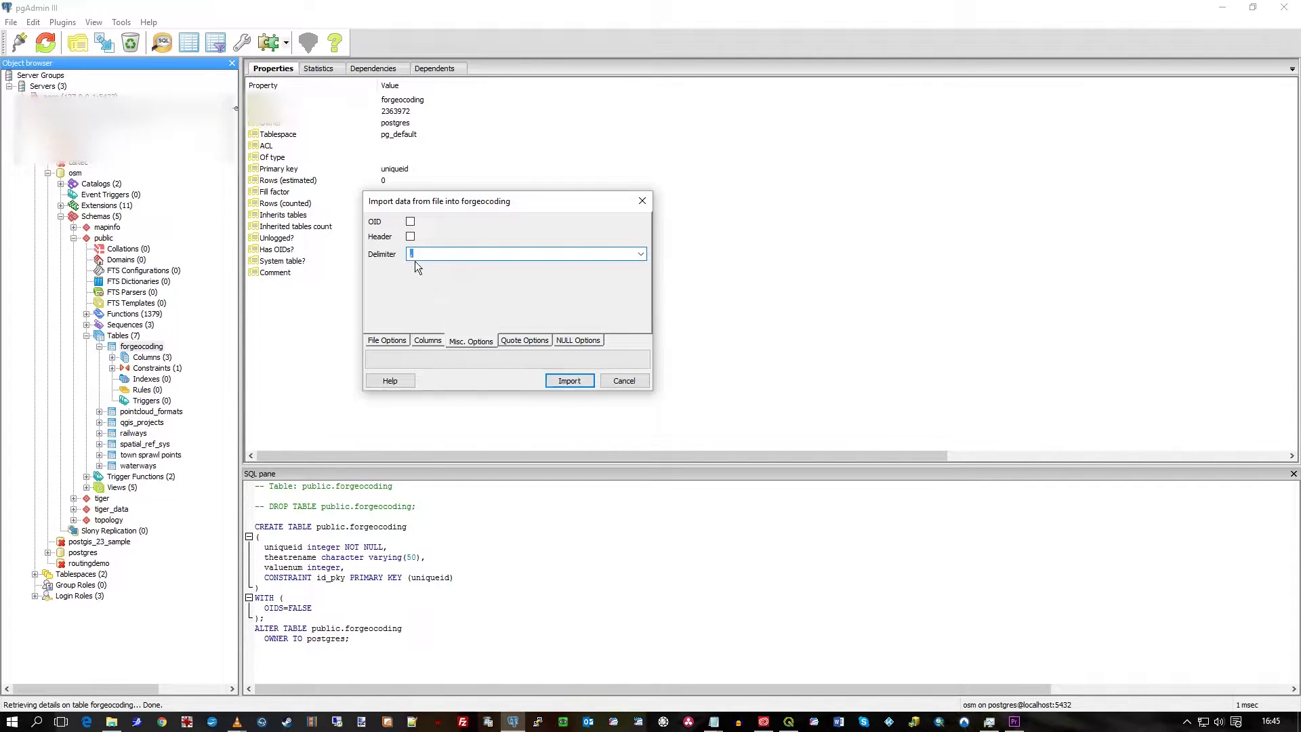
left_click(389, 341)
left_click(429, 340)
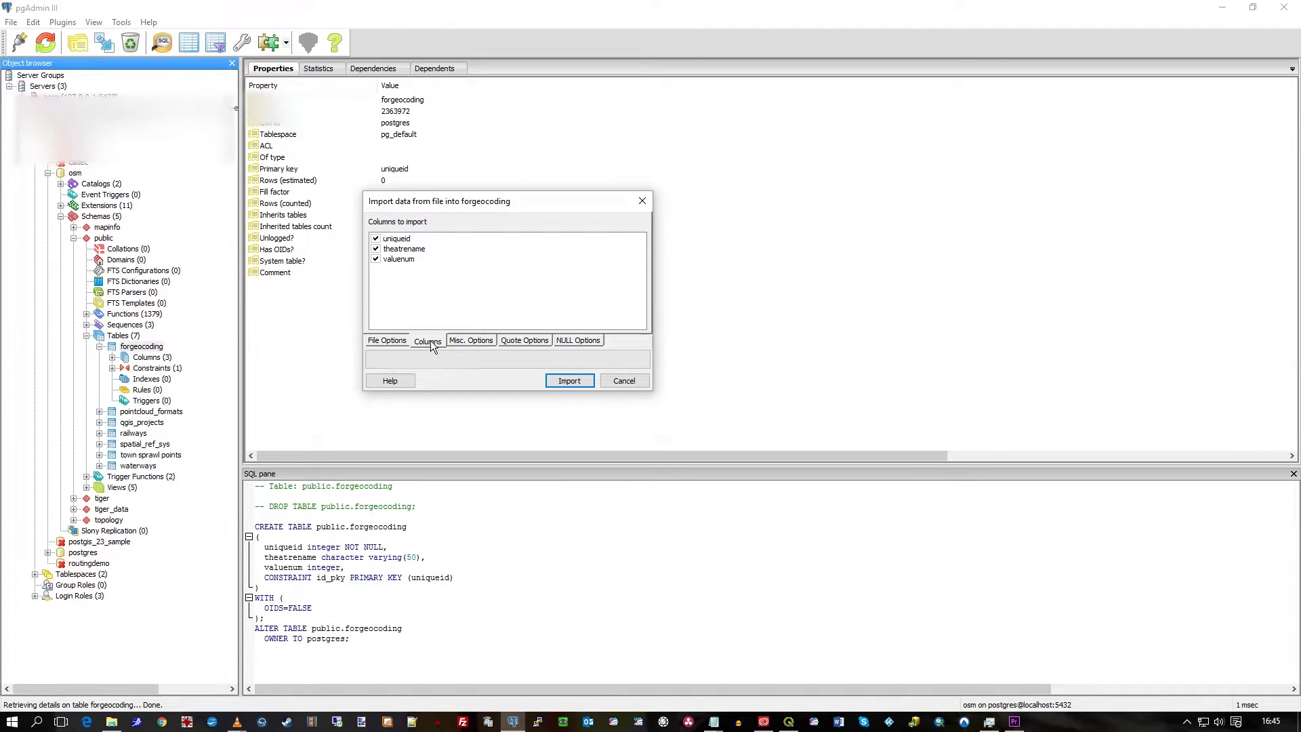
left_click(577, 381)
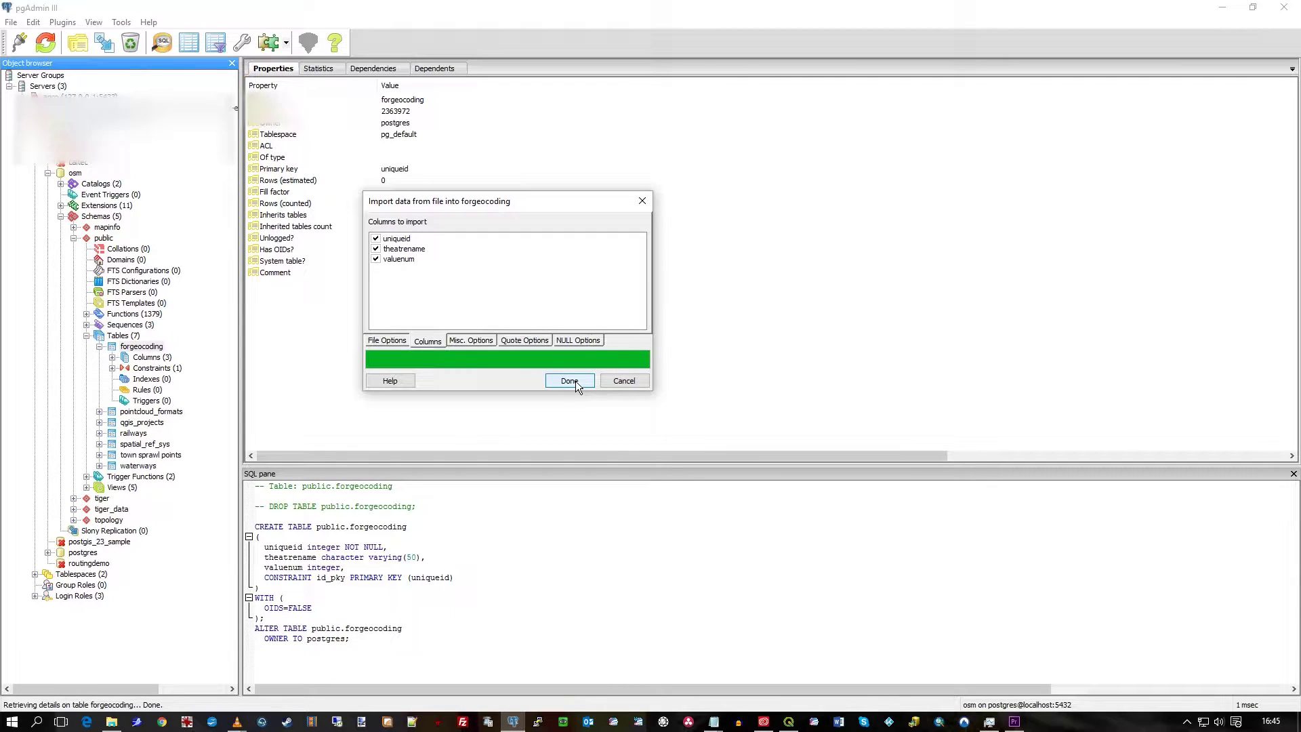
- Close the import, view forgeocoding's top 100 rows to confirm five theatres, then return to QGIS
left_click(569, 380)
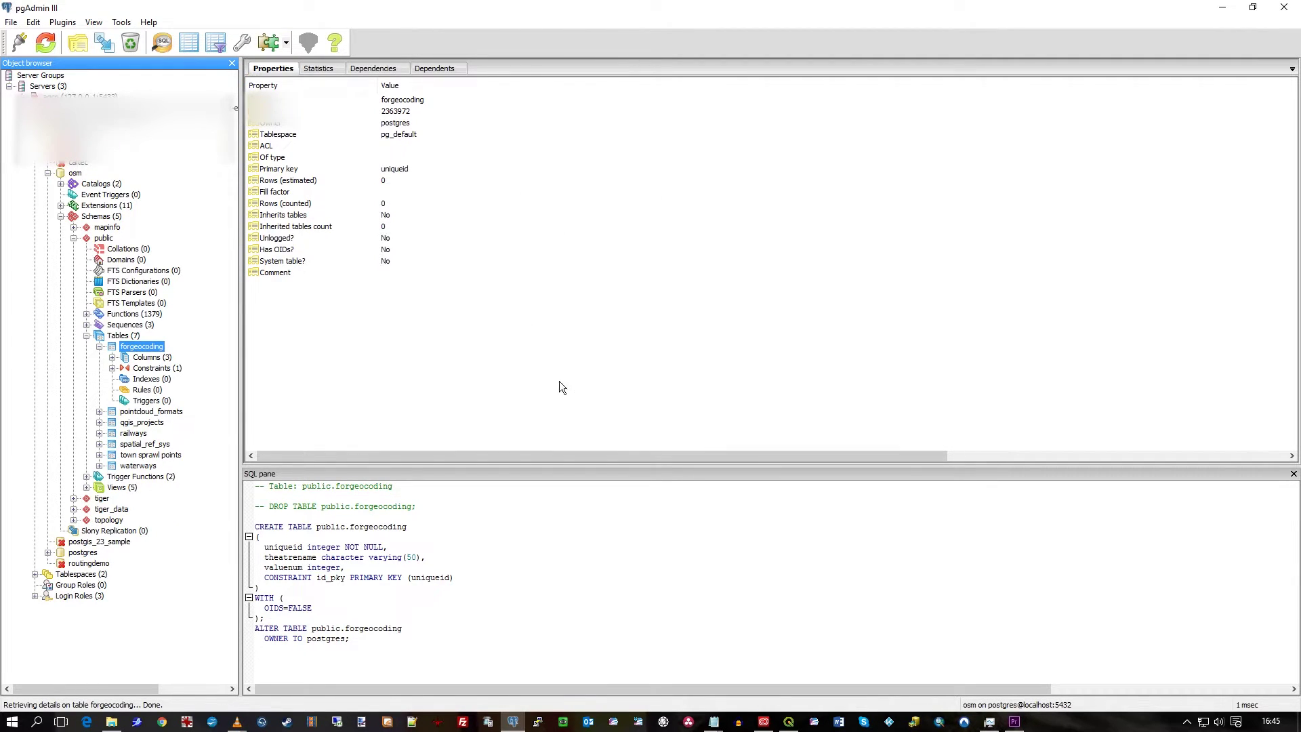
right_click(148, 347)
mouse_move(244, 514)
left_click(325, 515)
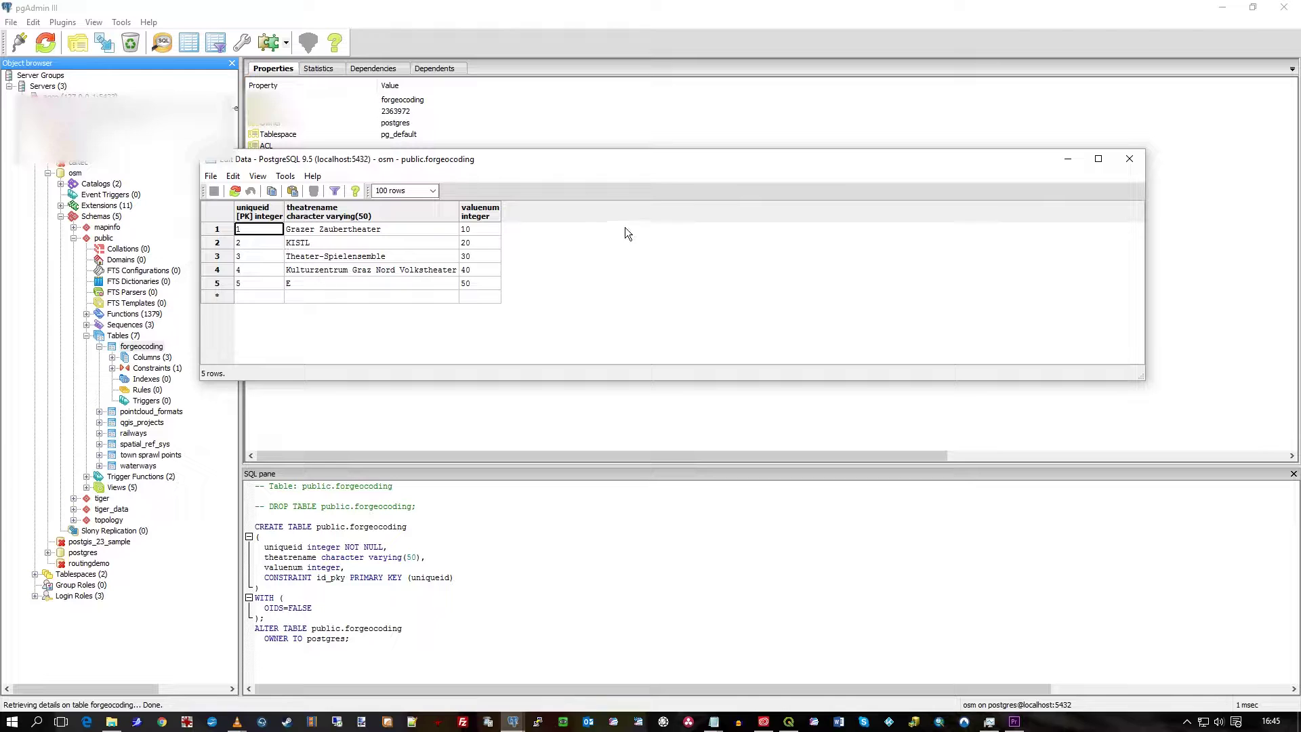
left_click(1132, 161)
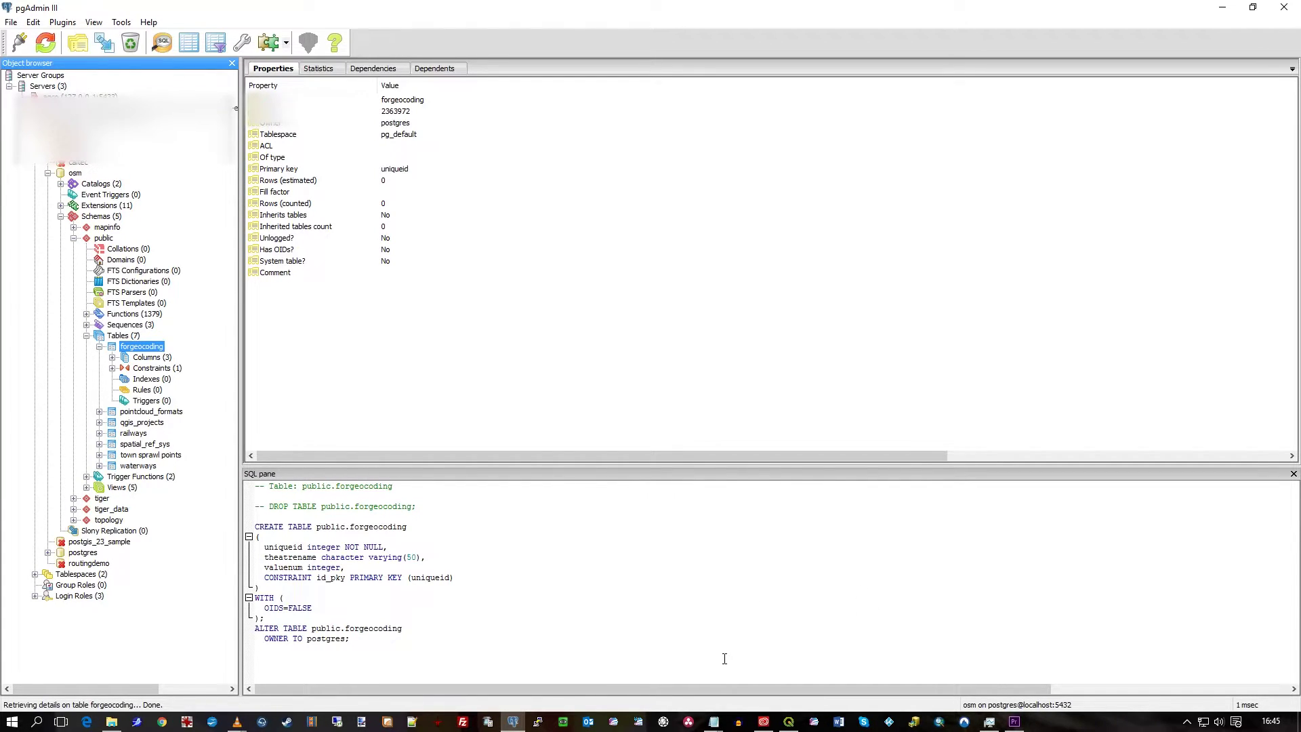
left_click(788, 722)
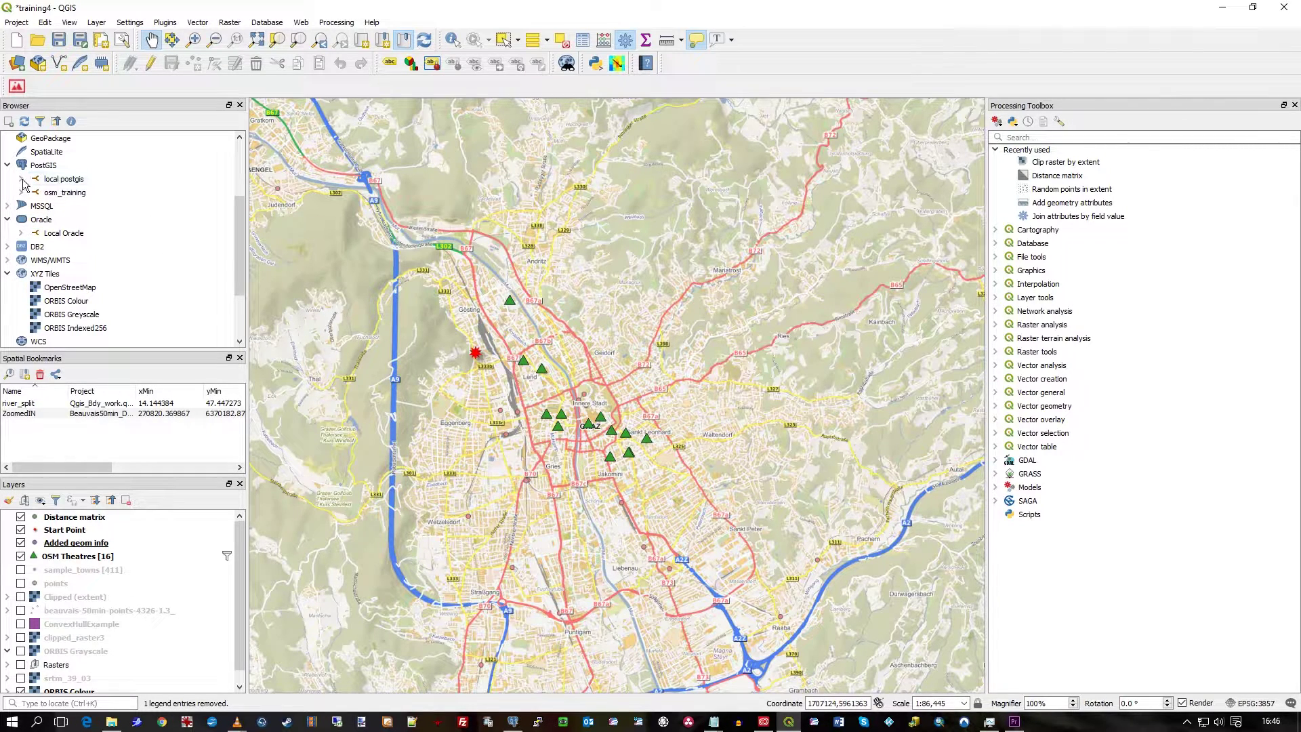
- Browse the osm_training connection's public schema, then open DB Manager from the Database menu
left_click(23, 193)
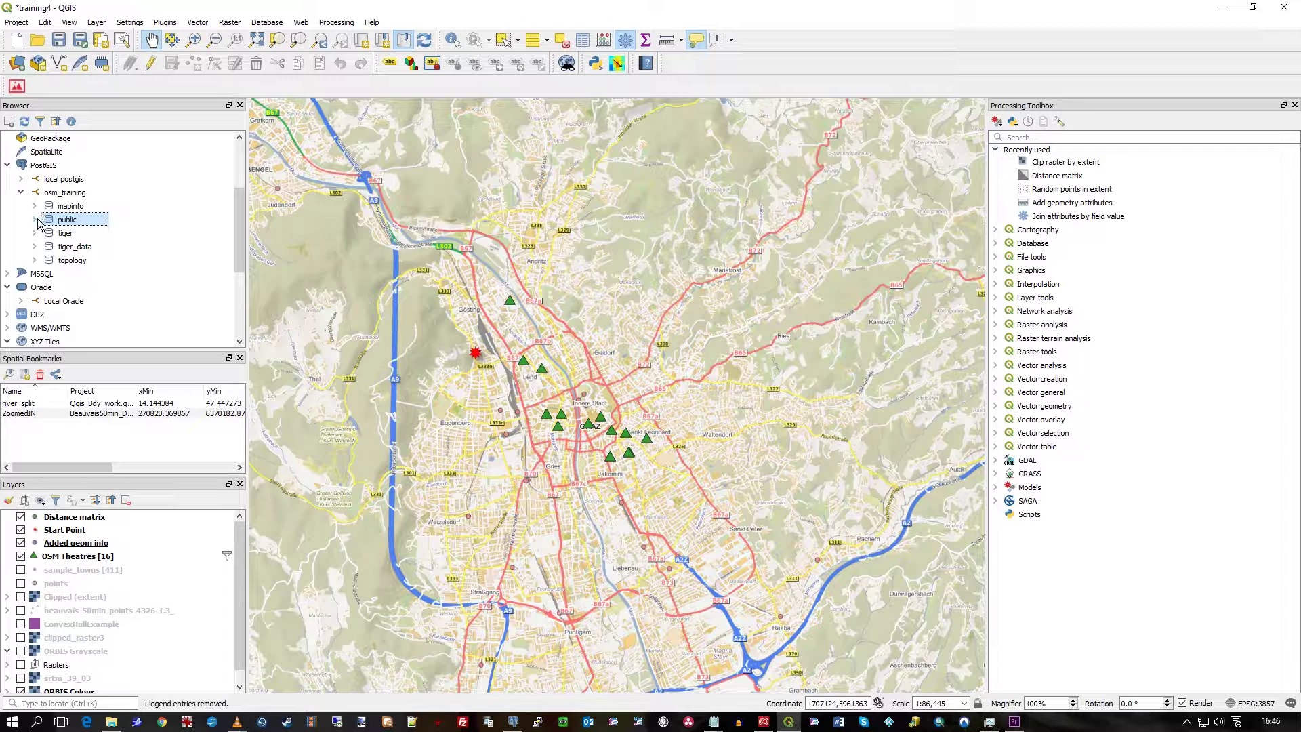
left_click(35, 219)
left_click(35, 218)
left_click(21, 192)
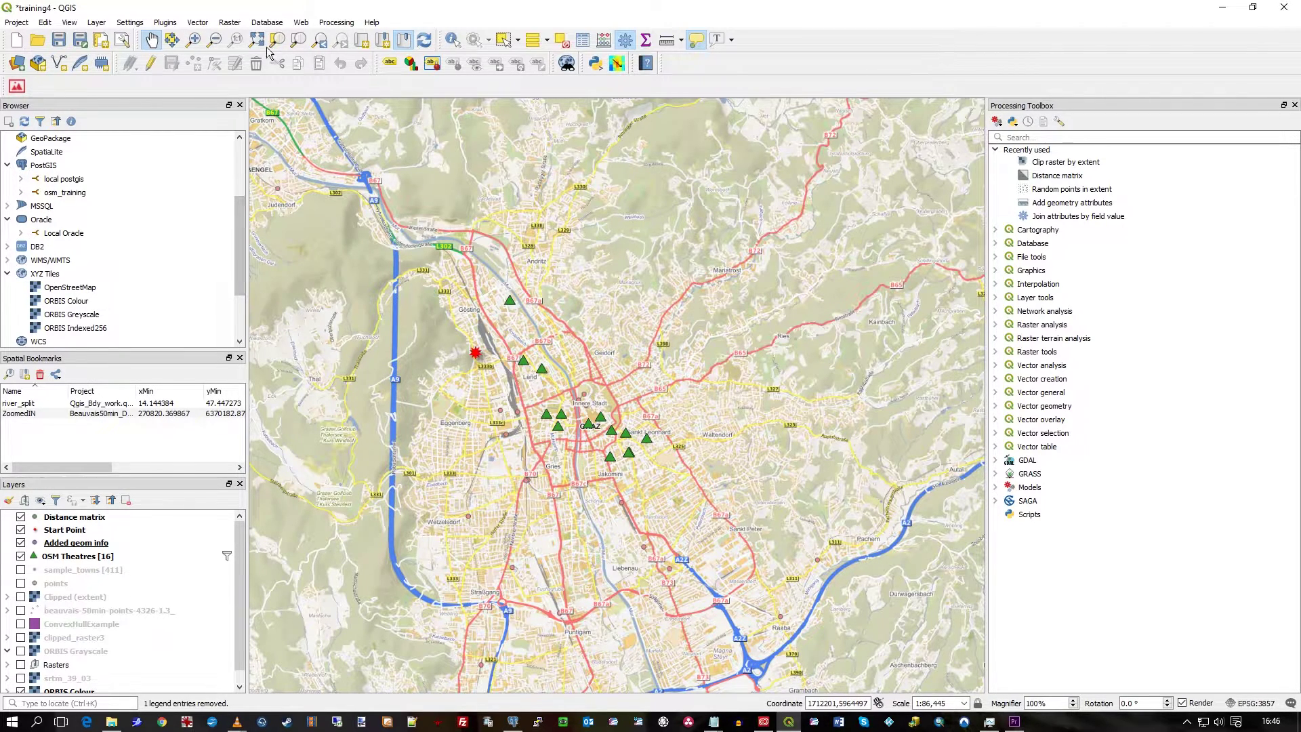
left_click(267, 22)
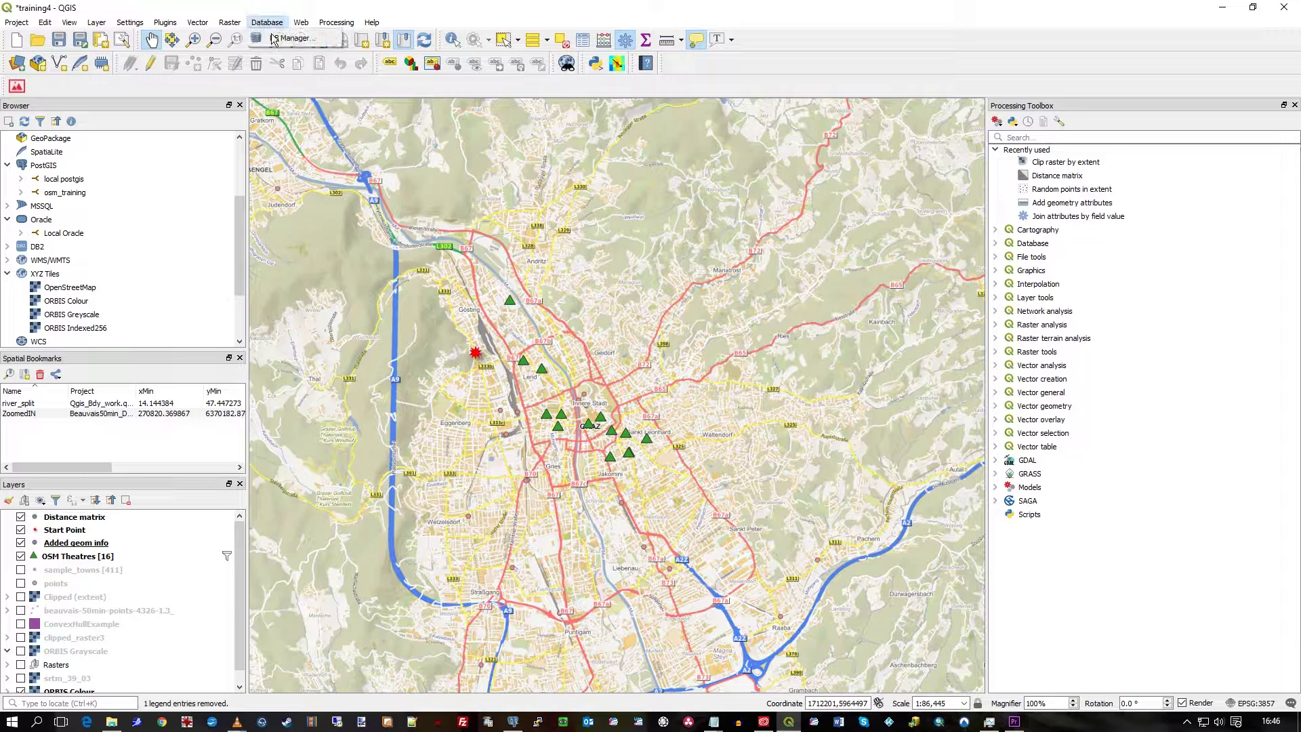
left_click(313, 40)
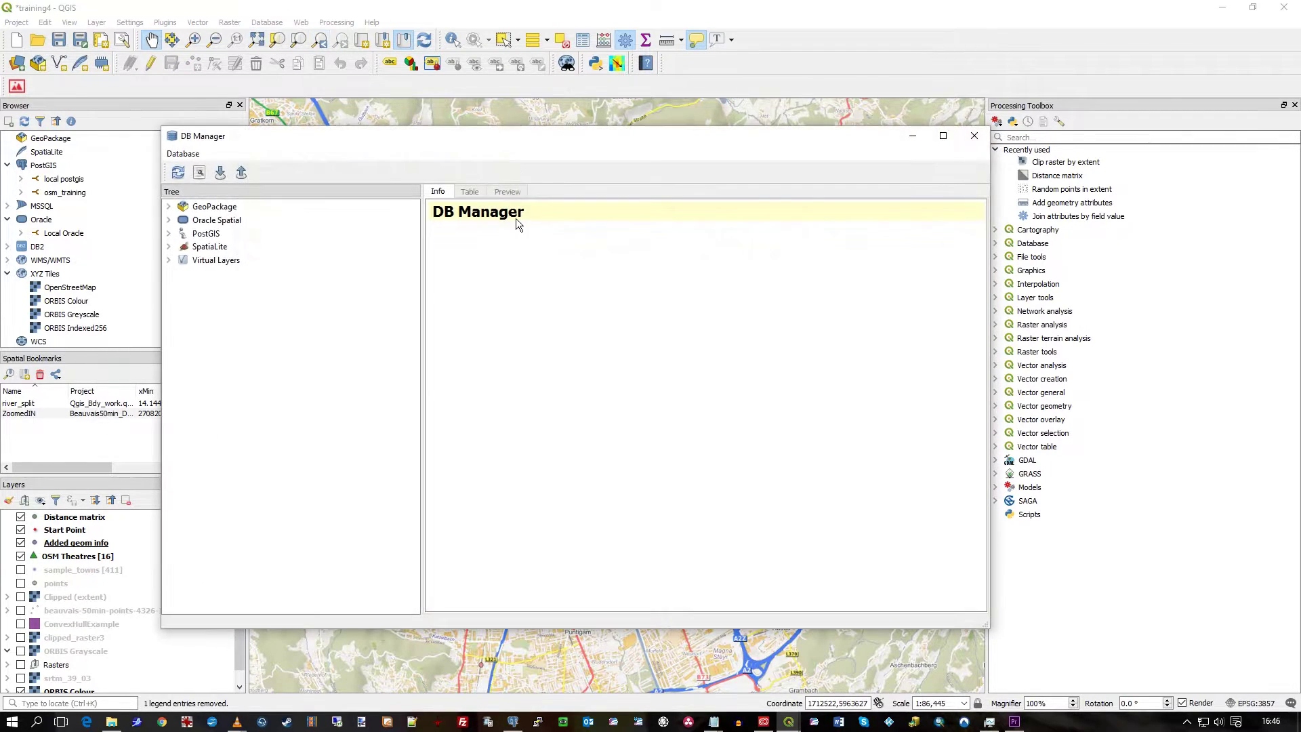
- Inspect forgeocoding's Info and Table tabs under osm_training > public and add it to the canvas
left_click(168, 233)
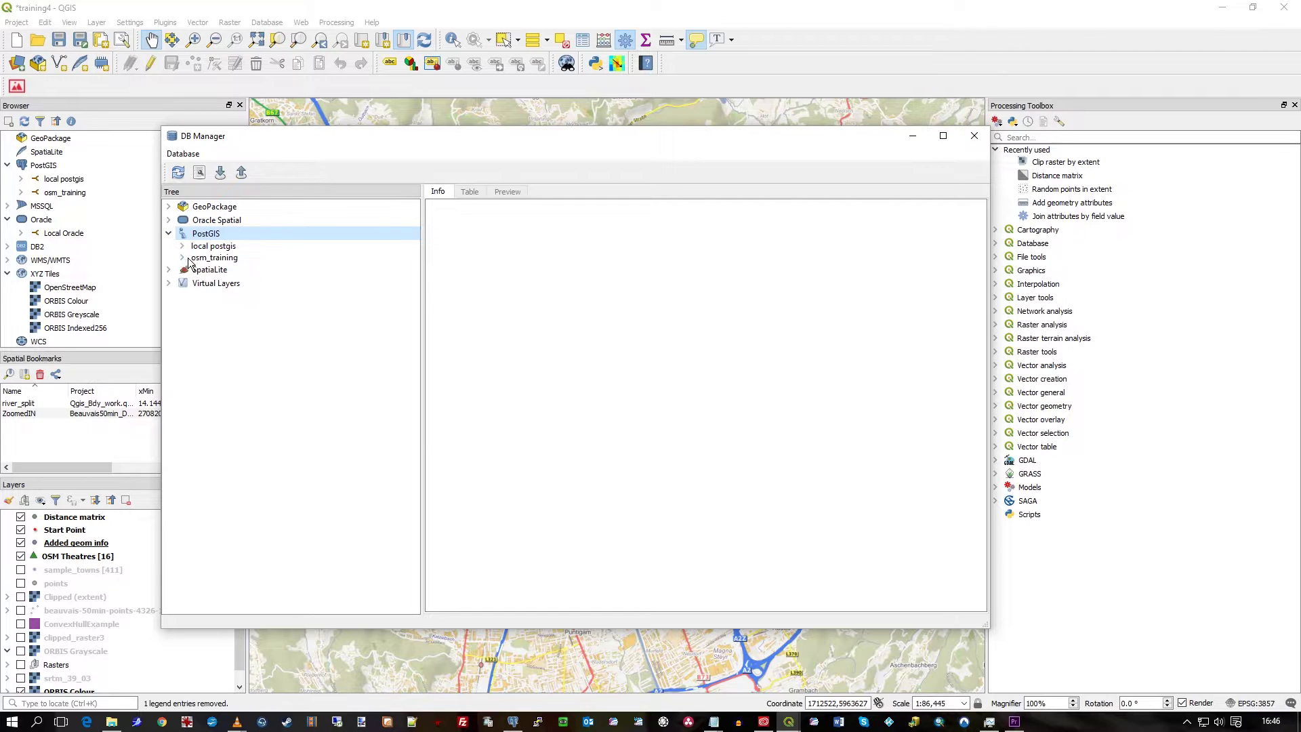
left_click(185, 257)
left_click(193, 283)
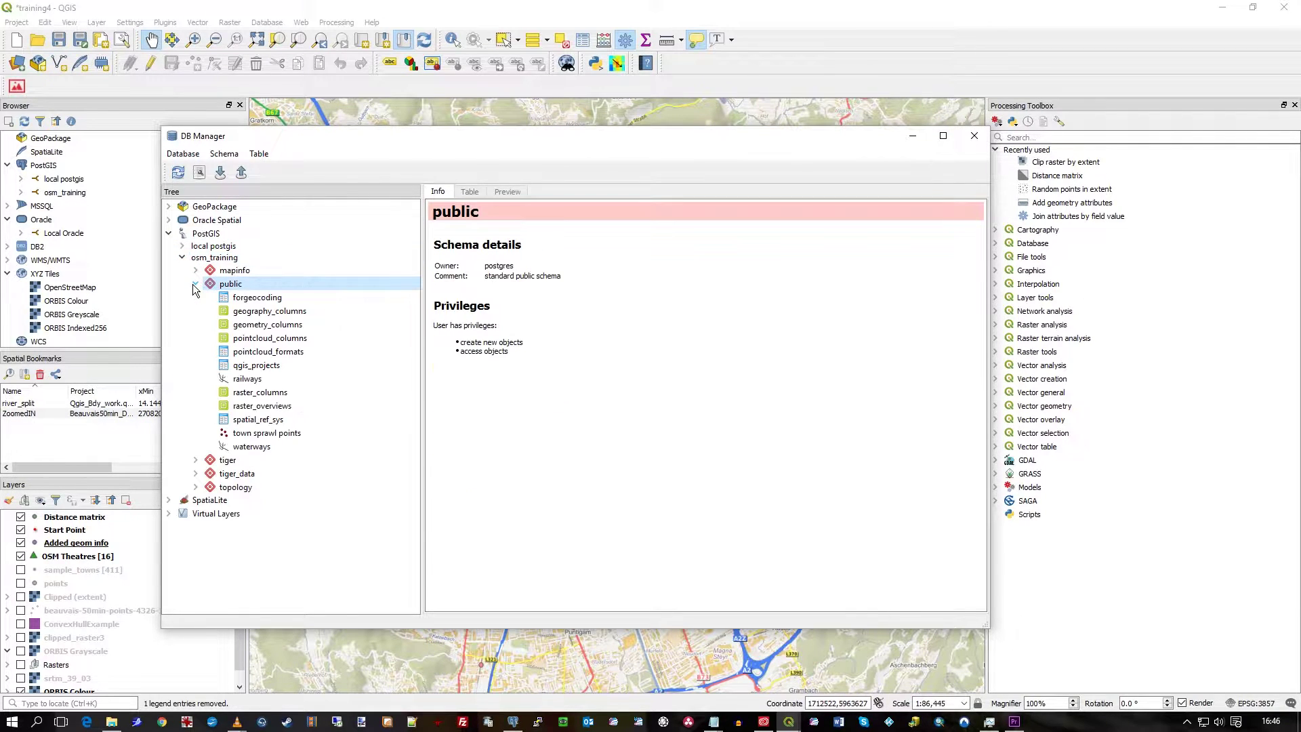
left_click(263, 299)
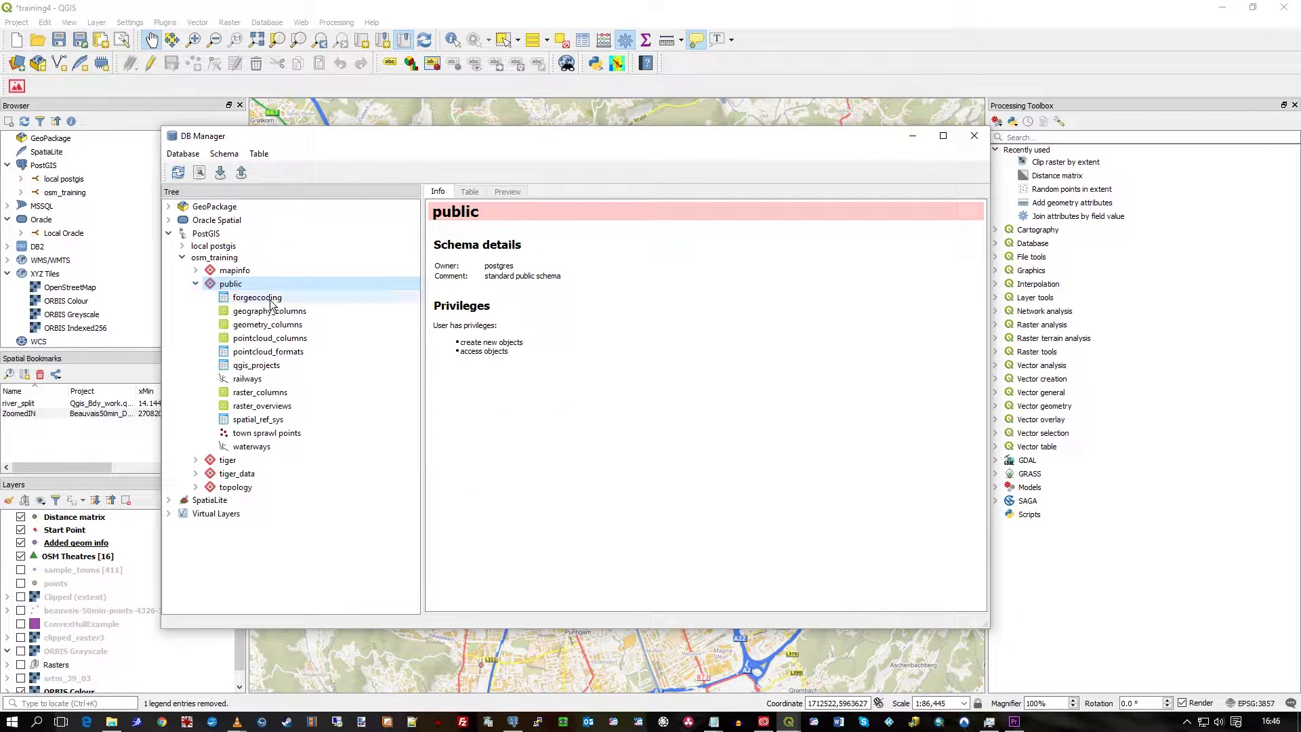
left_click(470, 191)
left_click(438, 192)
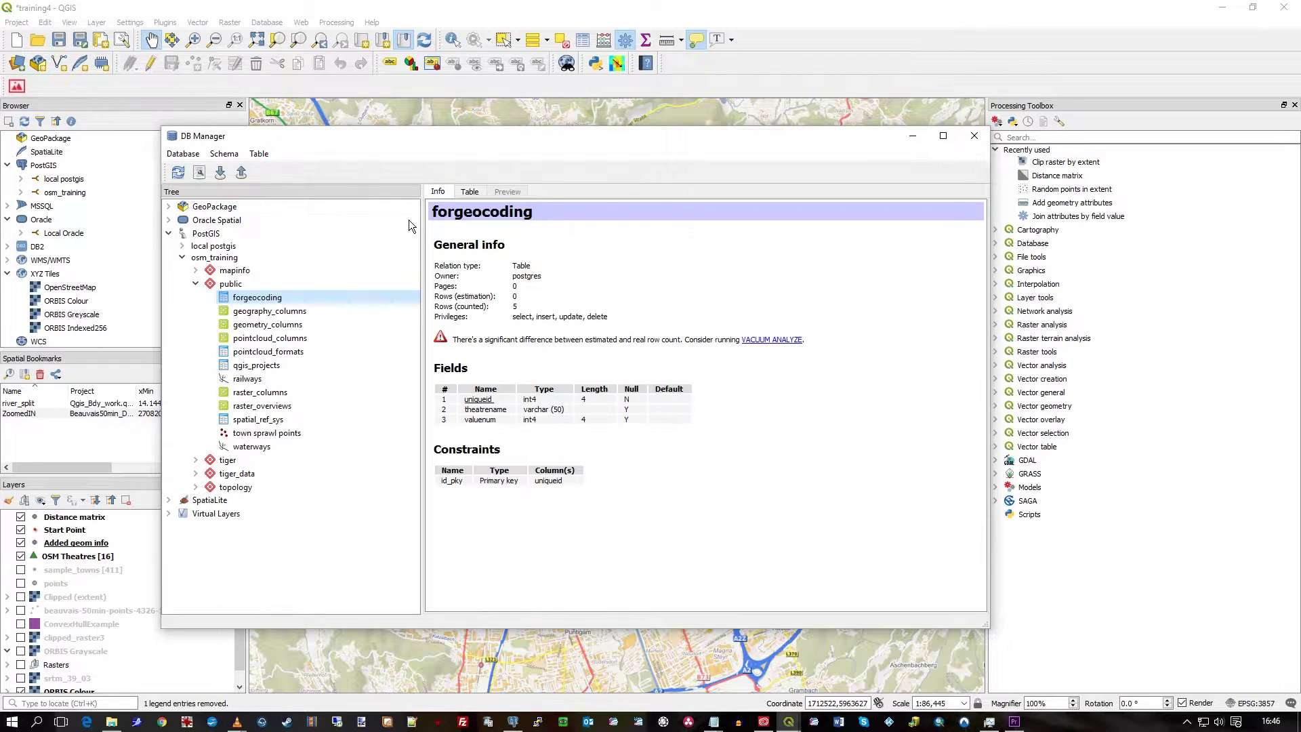
right_click(248, 305)
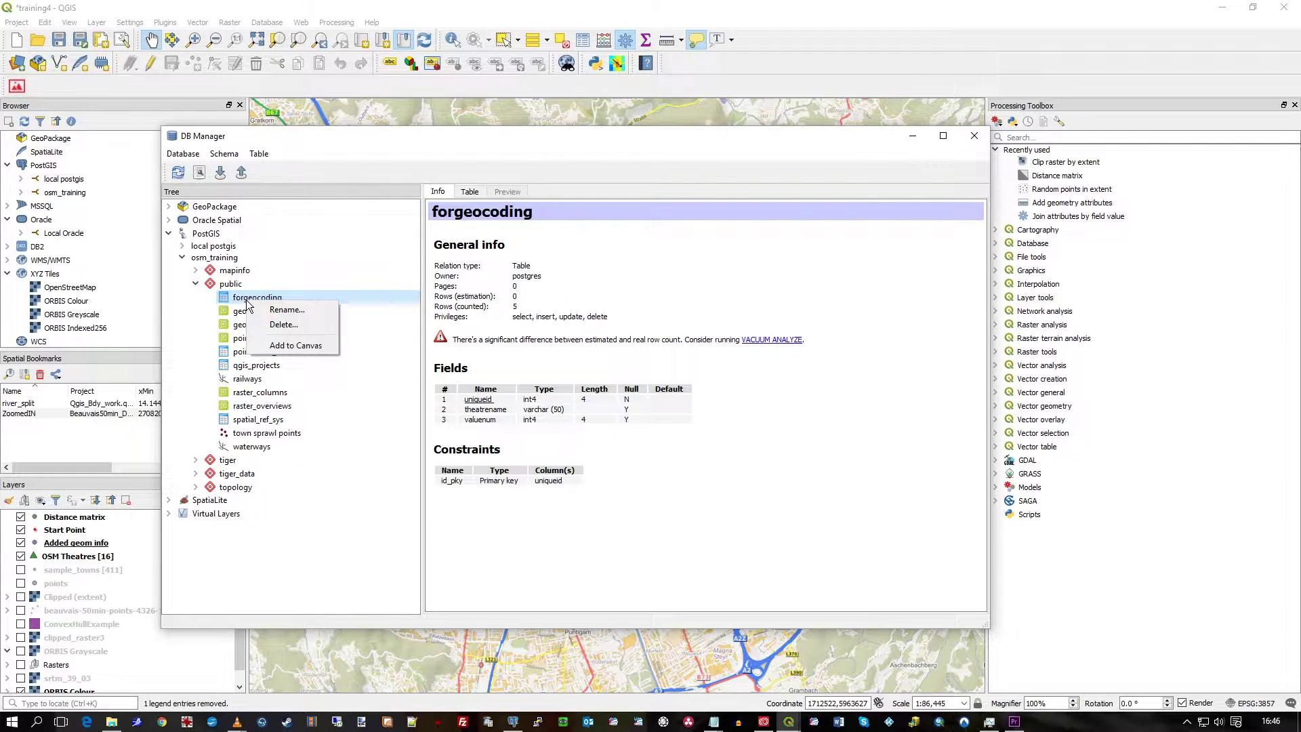
left_click(299, 351)
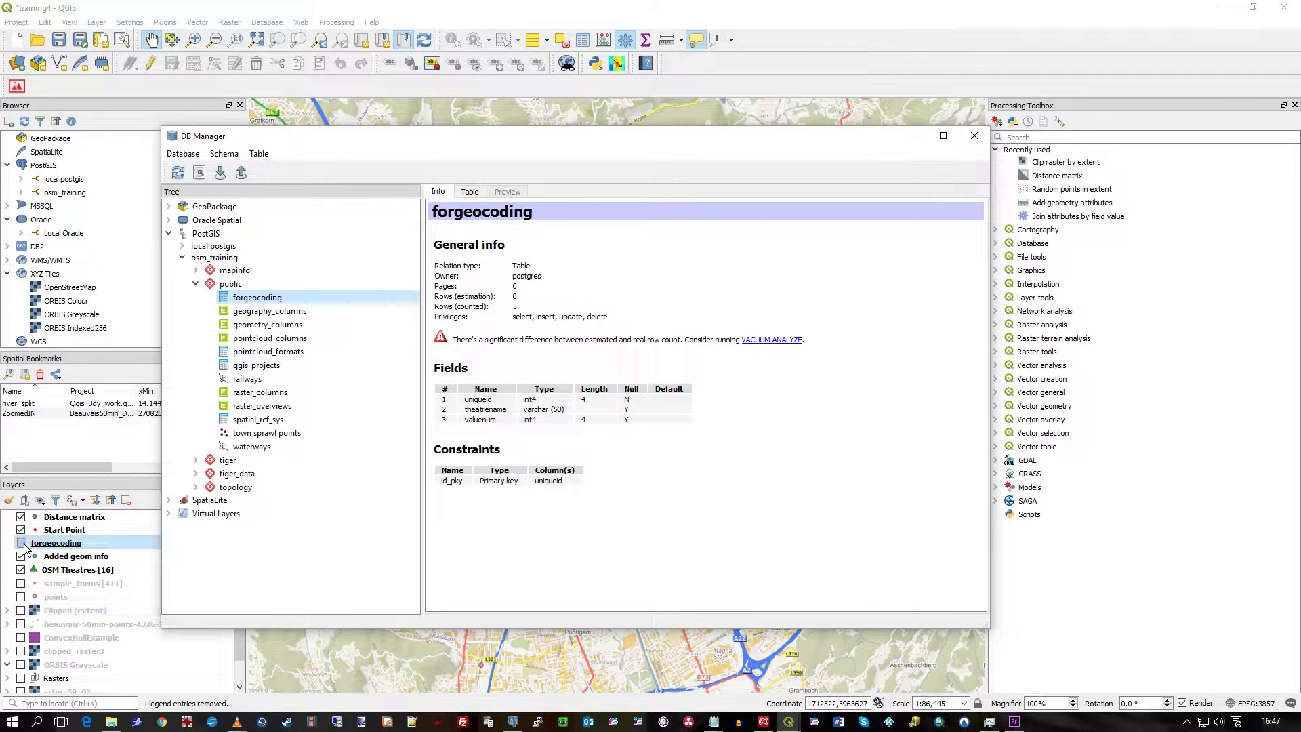
- Close DB Manager and check forgeocoding's attribute table of five theatres with valuenum 10–50
left_click(974, 136)
right_click(73, 543)
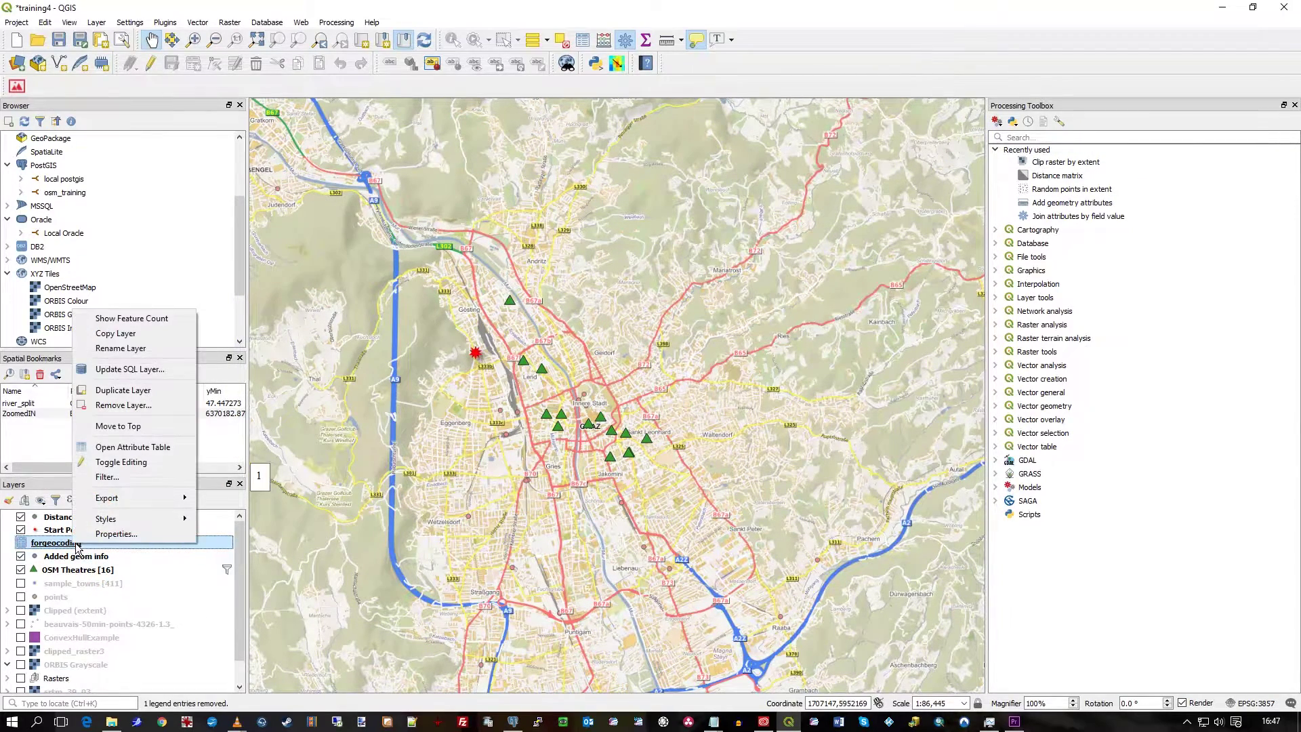
left_click(139, 452)
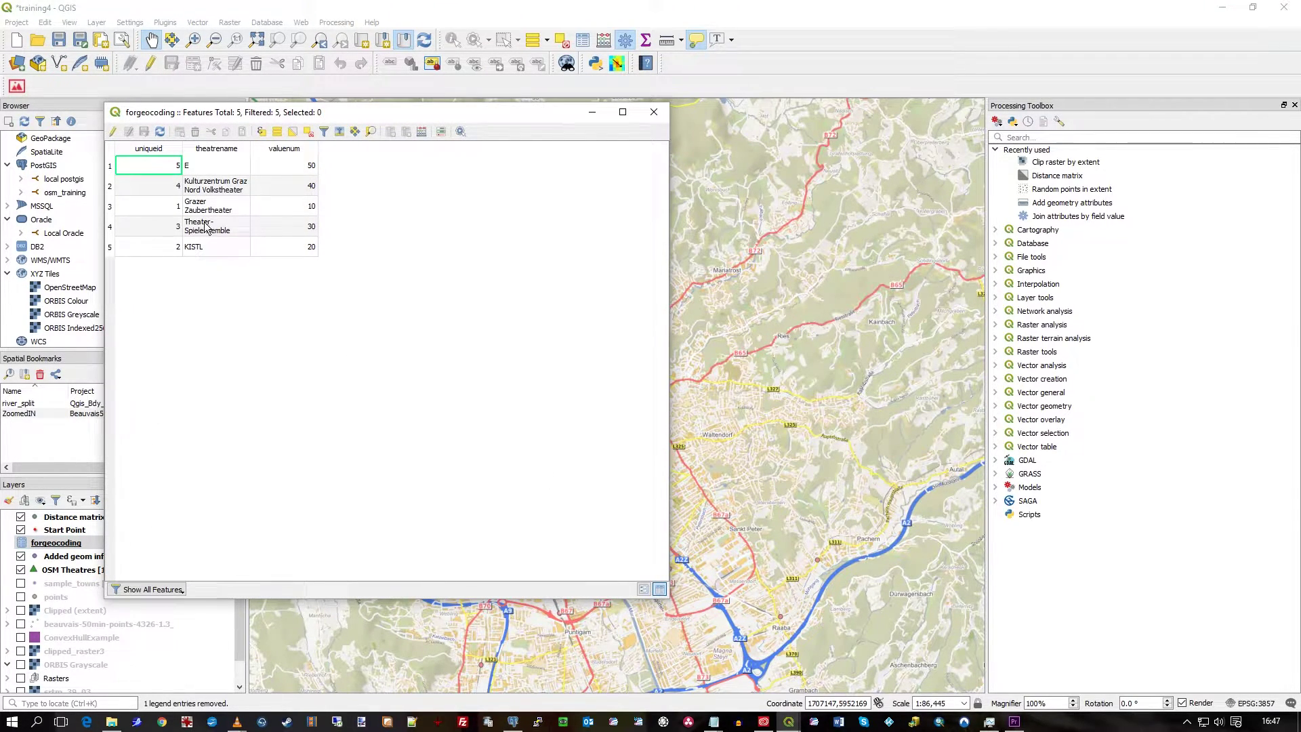
left_click(653, 112)
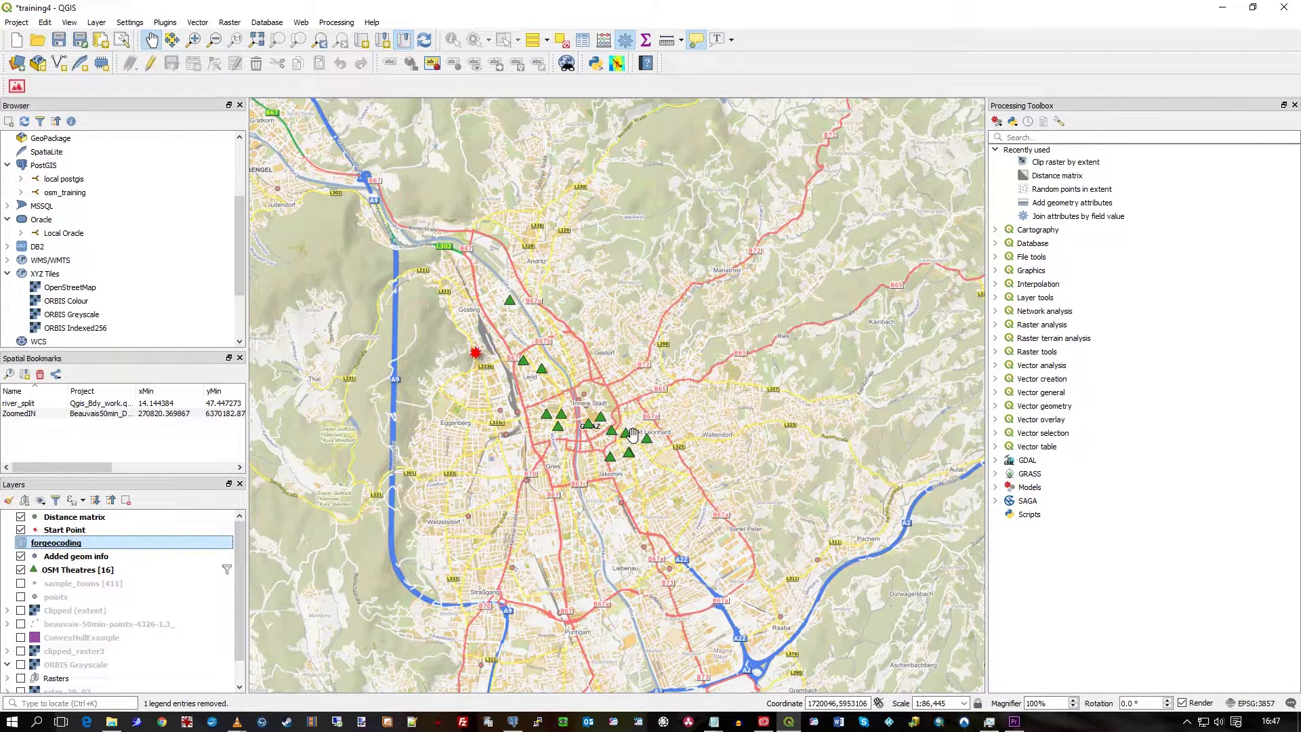
mouse_move(632, 434)
- Filter the Processing Toolbox by 'joi' and select Vector general > Join attributes by field value
mouse_move(884, 318)
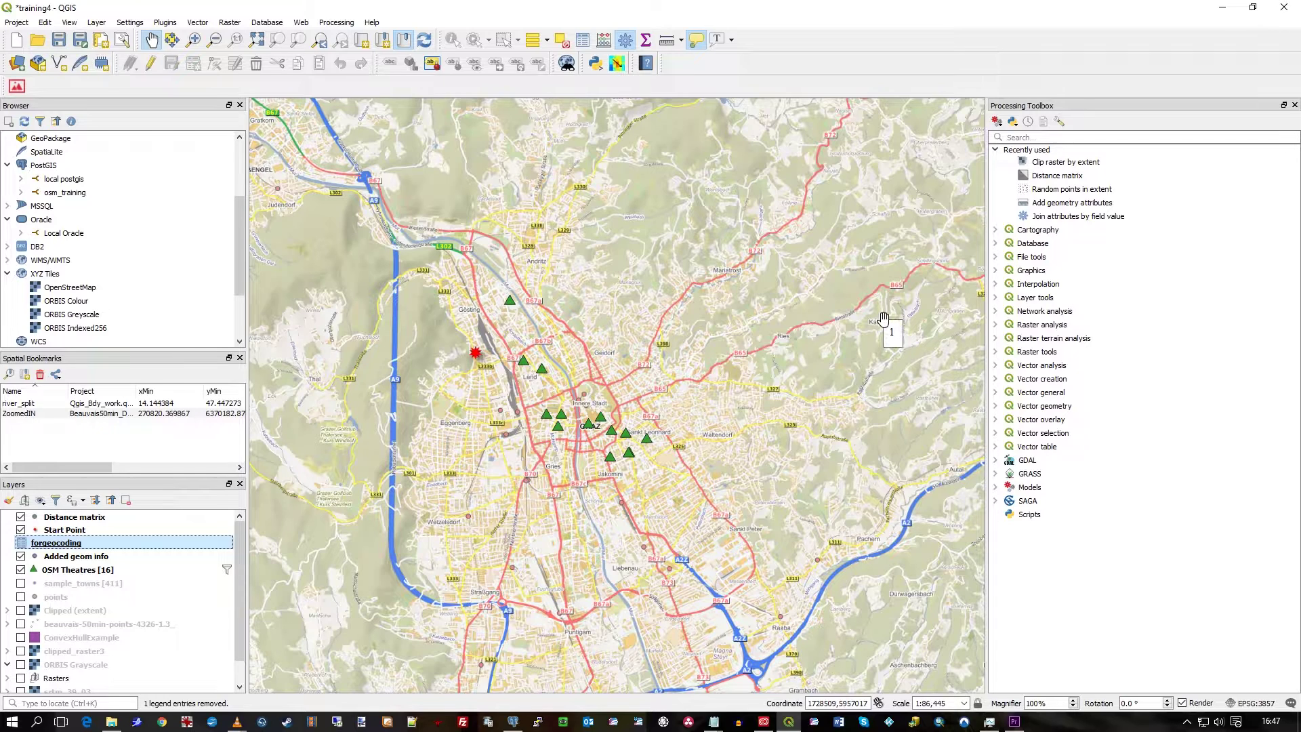
left_click(1082, 220)
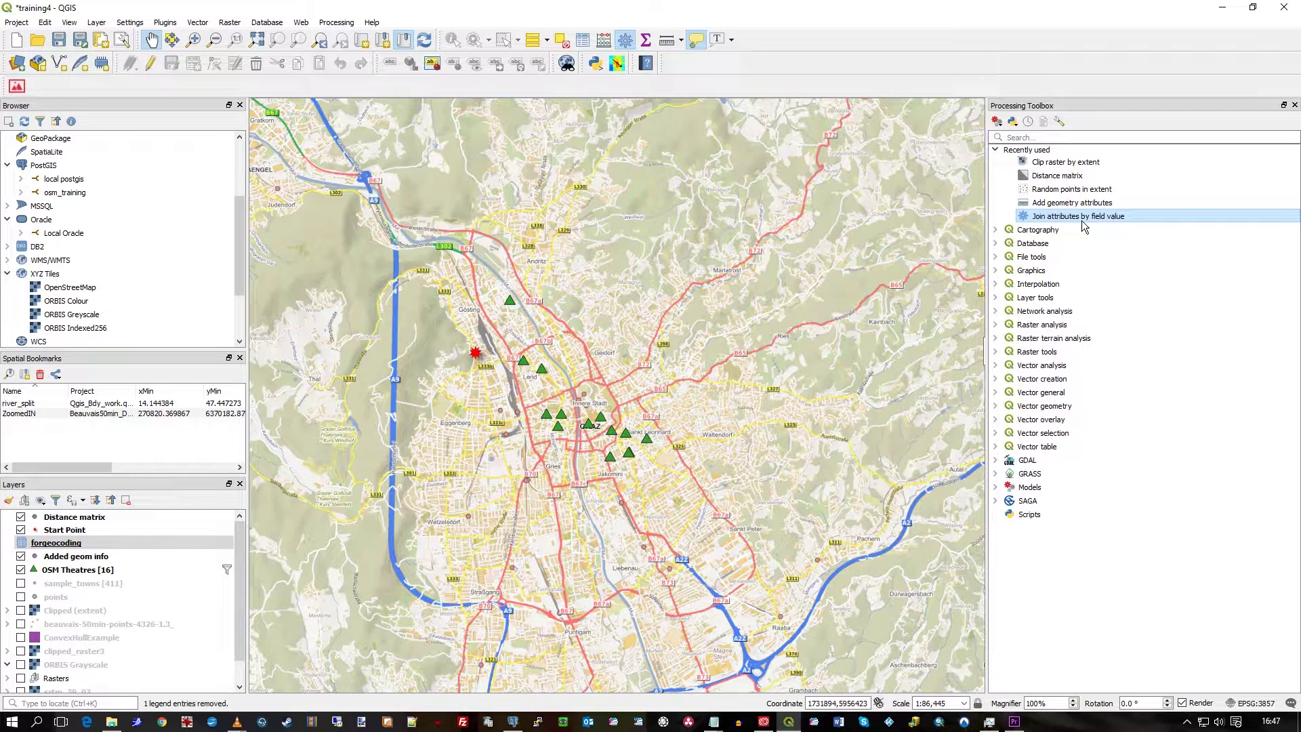
key("Up")
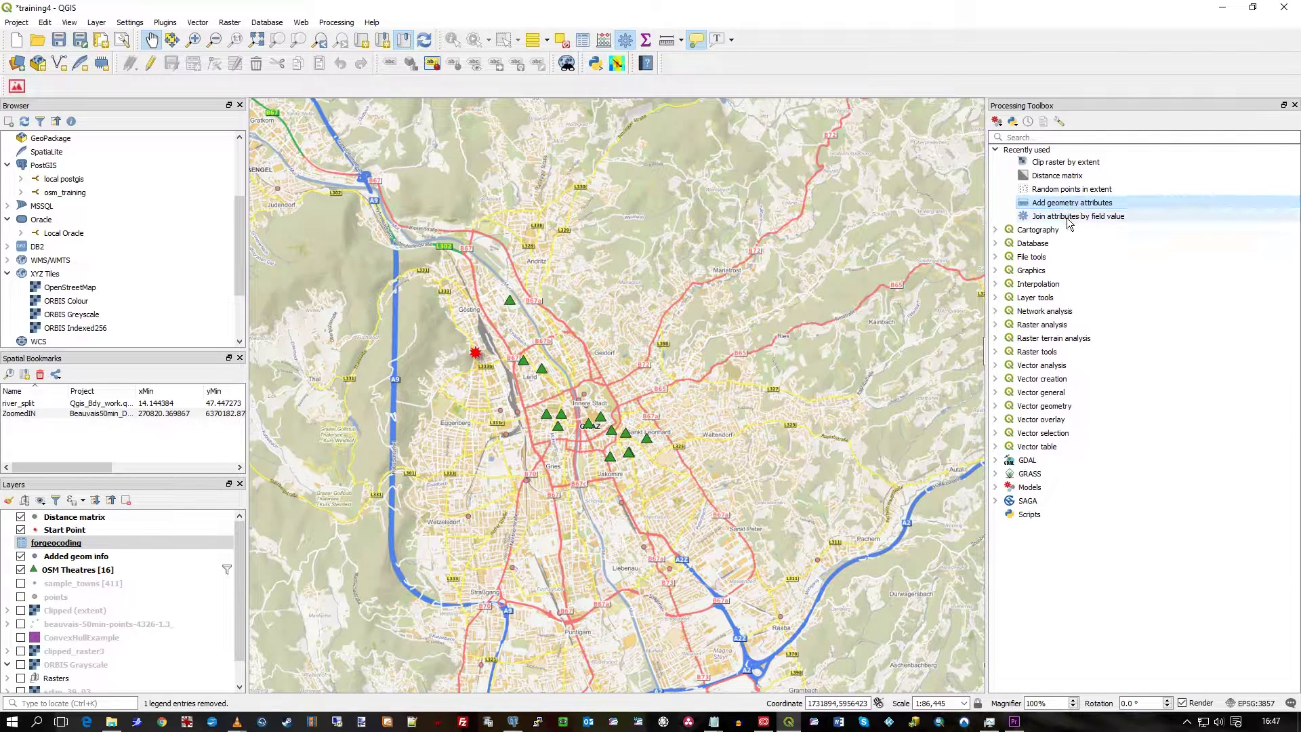
key("Down")
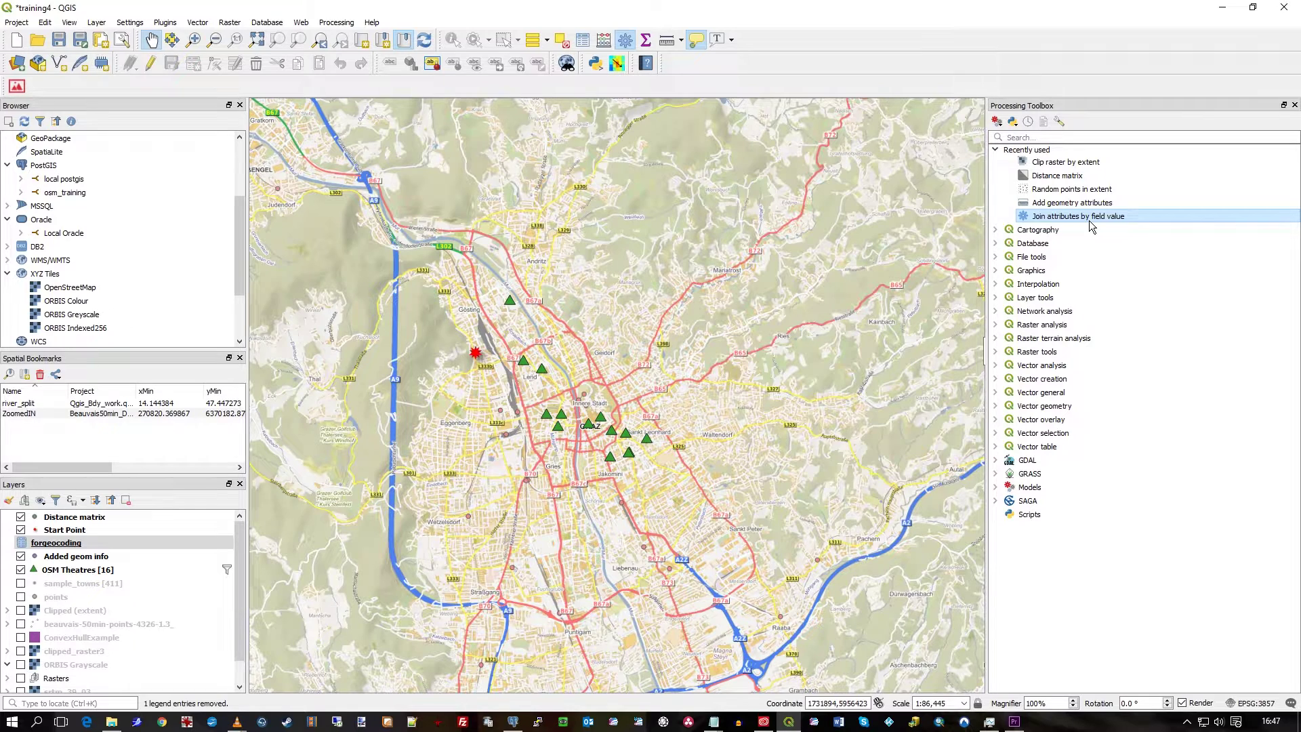
left_click(1057, 137)
type("join")
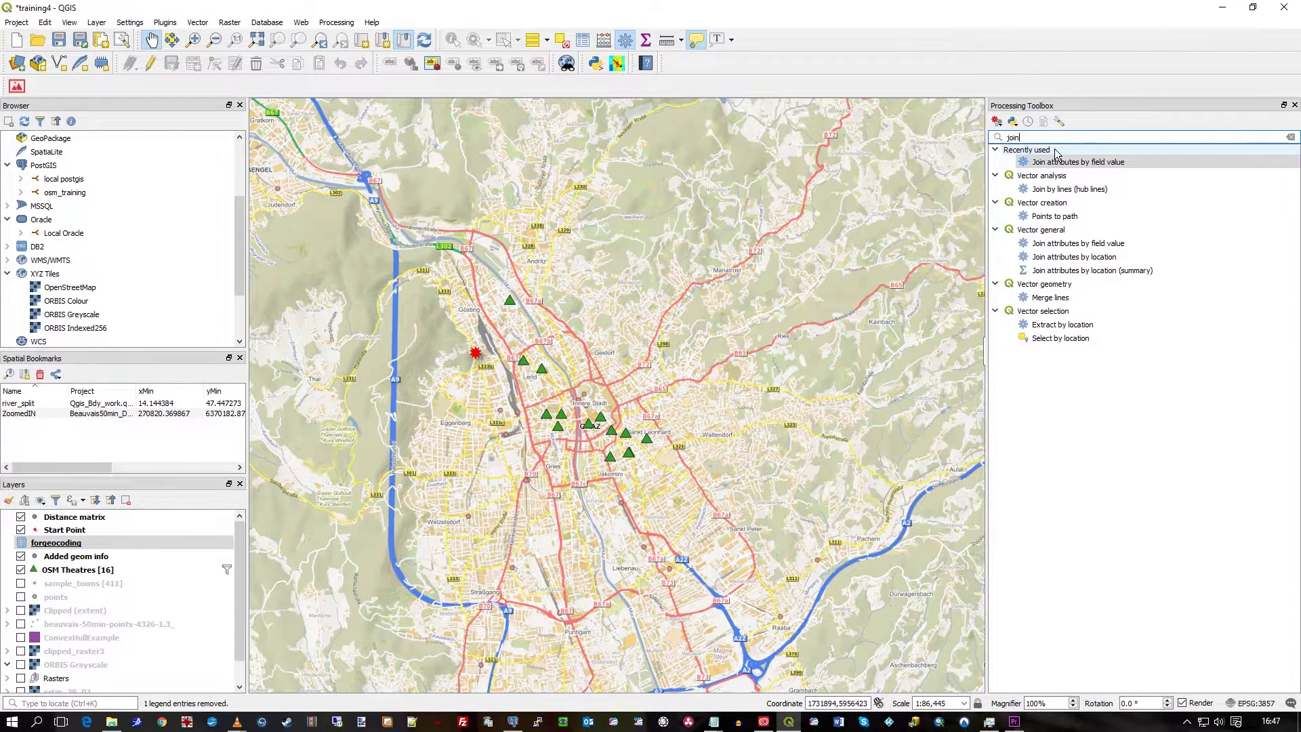
left_click(1036, 162)
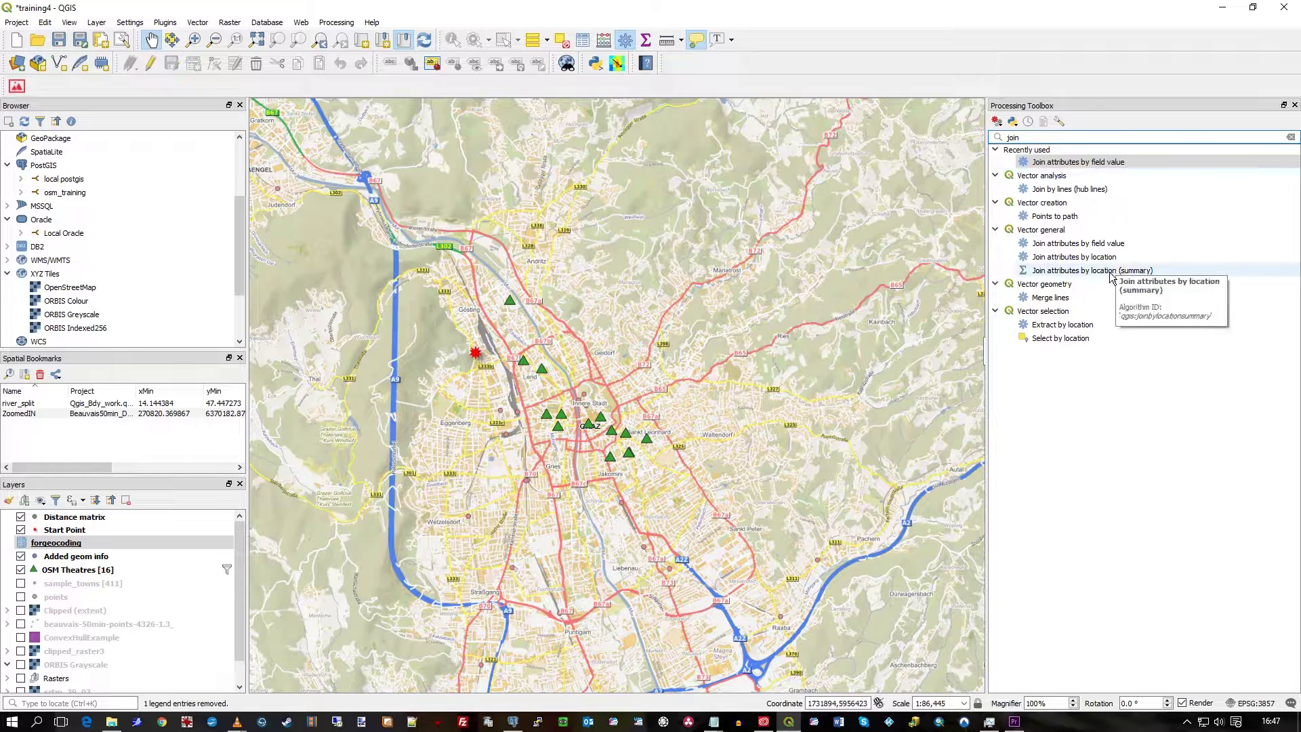
left_click(1102, 246)
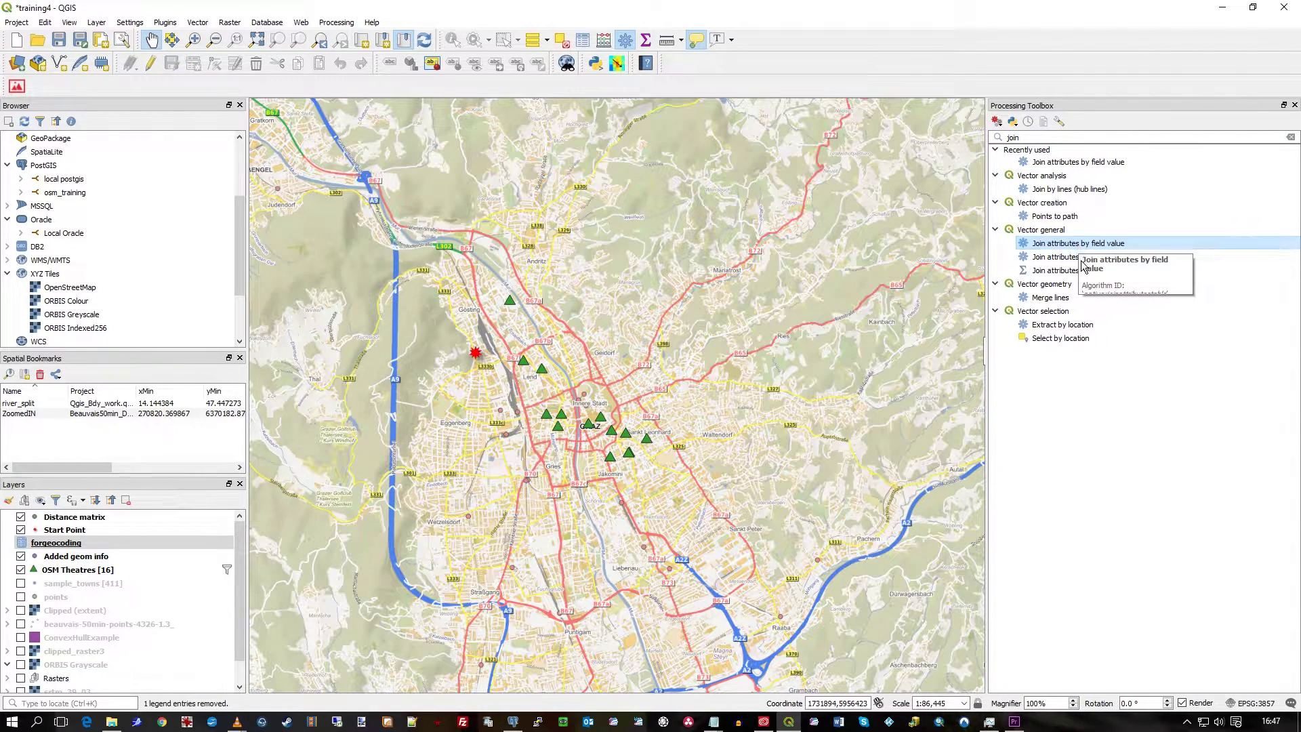
- Open Join attributes by field value with input layer OSM Theatres and table field name
double_click(1099, 244)
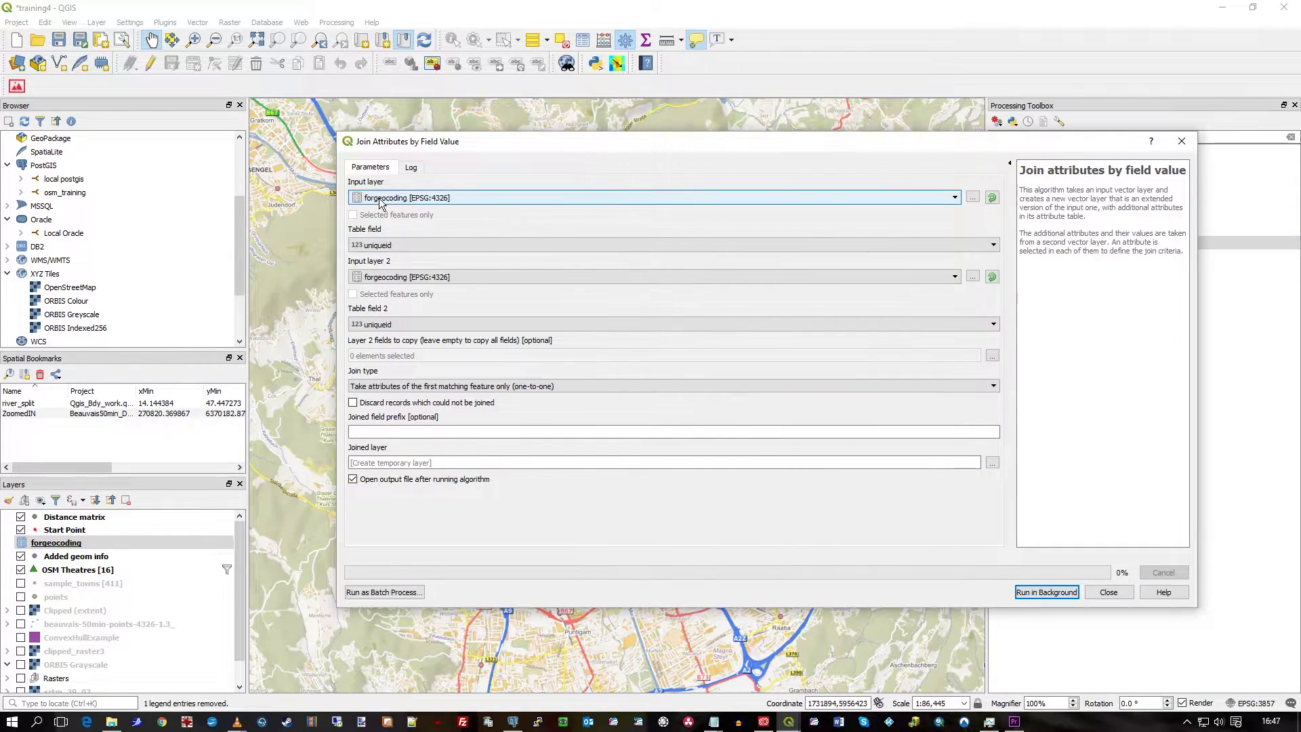
left_click(475, 198)
left_click(444, 266)
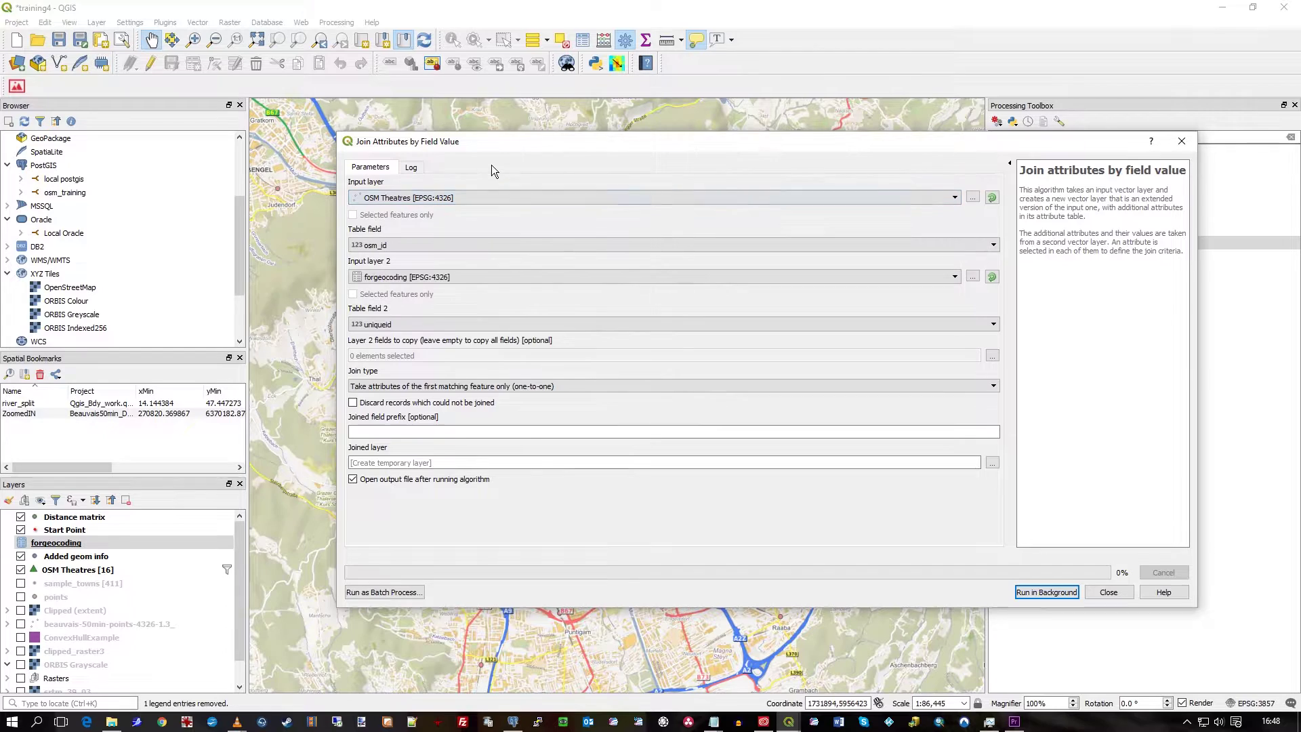
left_click_drag(498, 140, 767, 182)
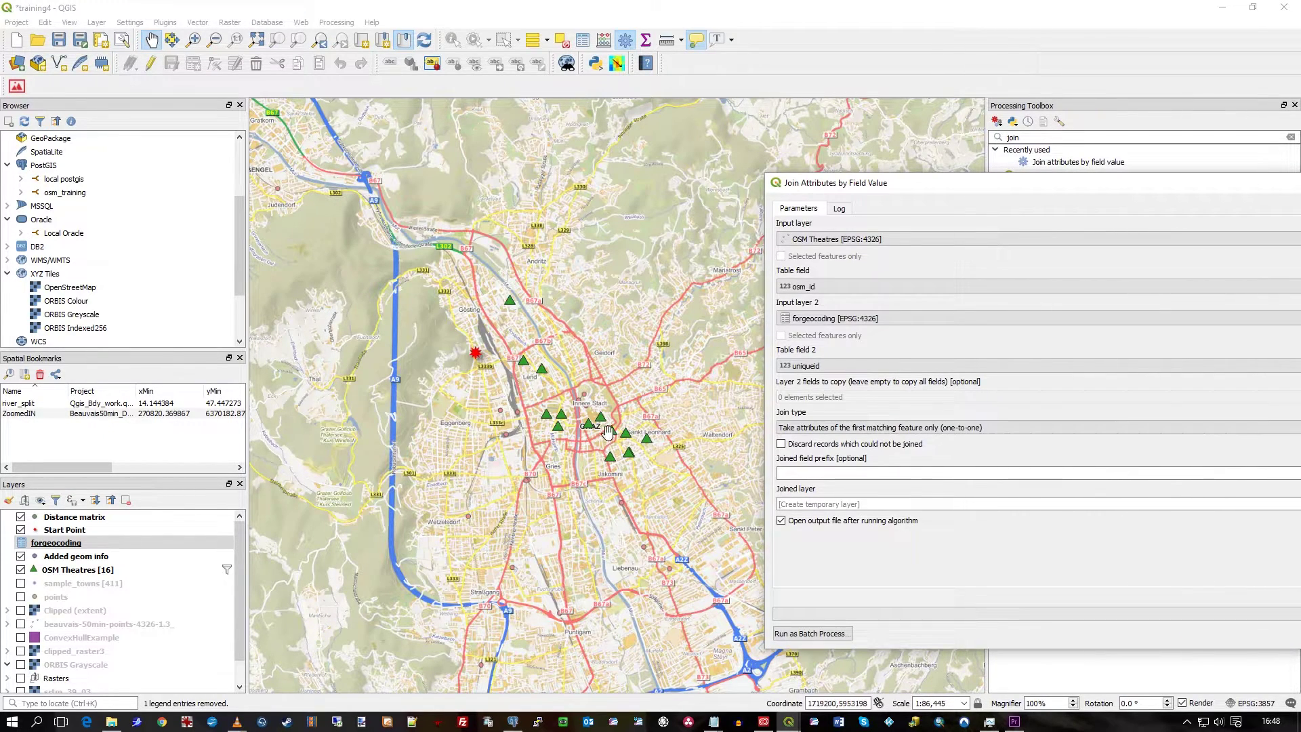
left_click_drag(1091, 187, 775, 137)
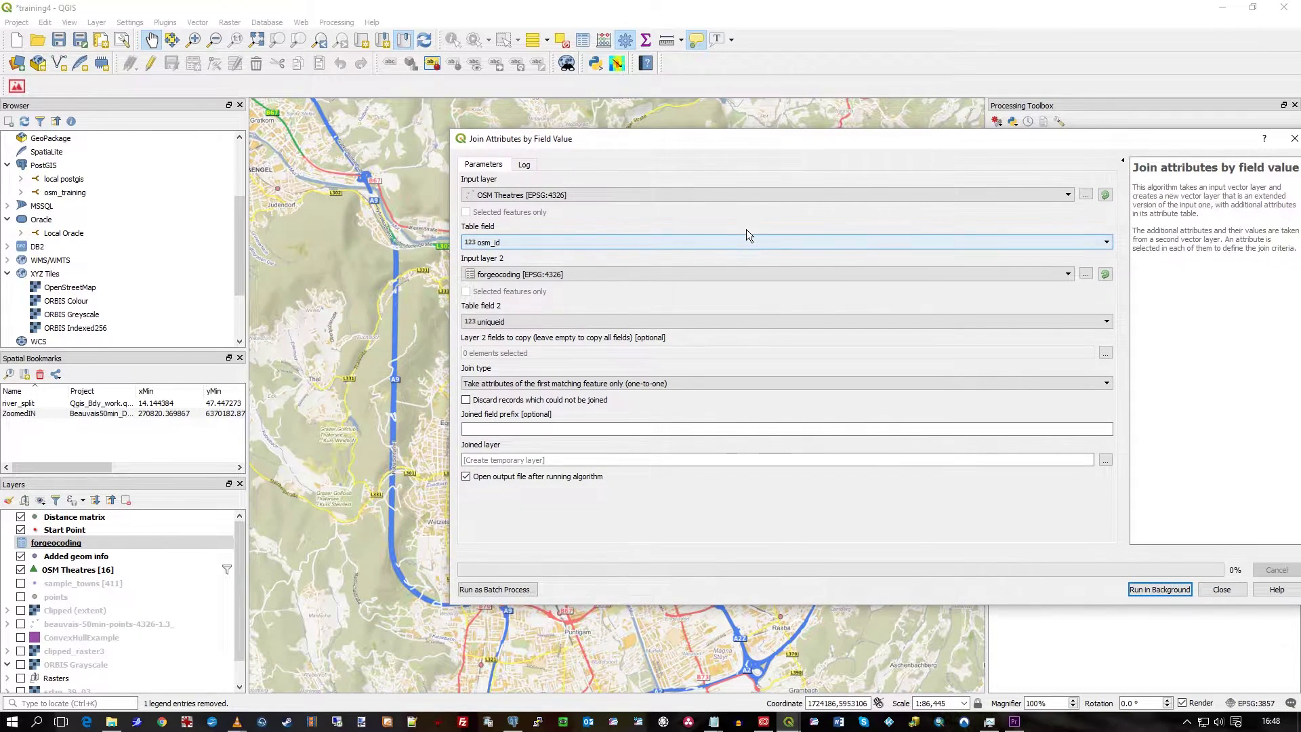
left_click(505, 243)
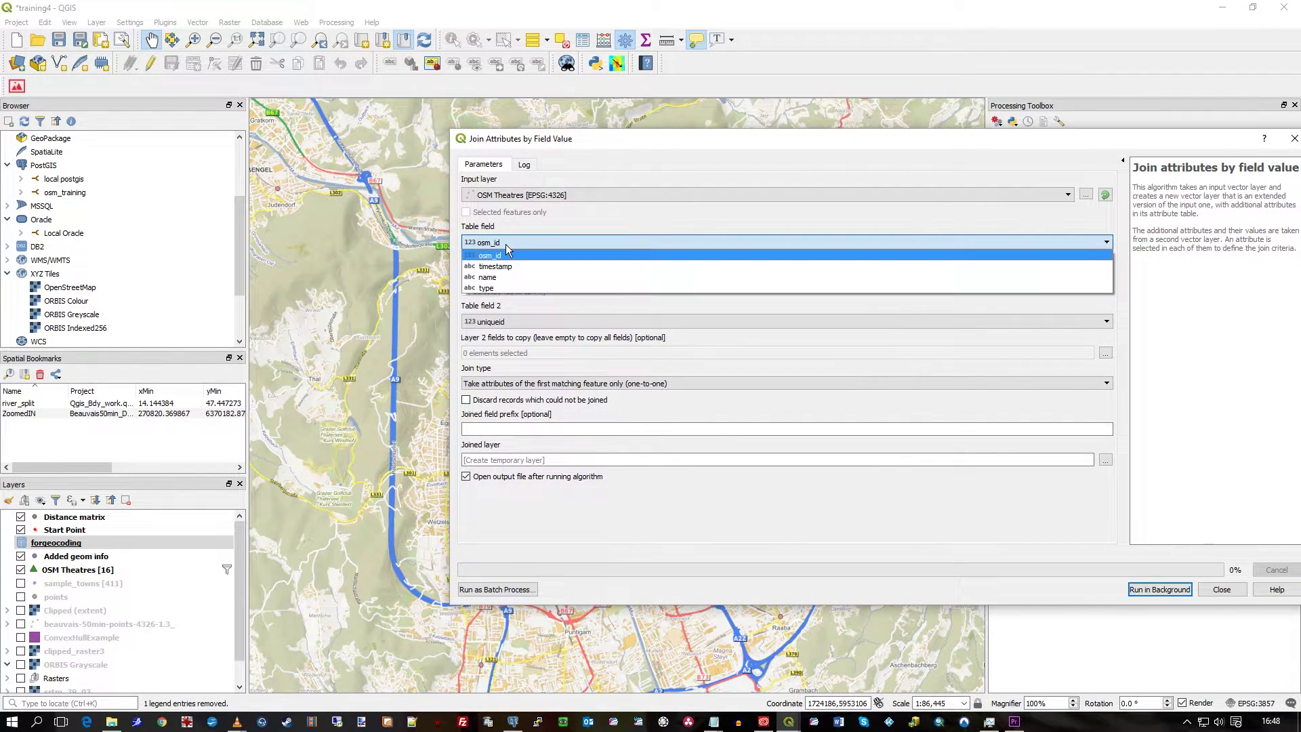
left_click(503, 275)
- Set Input layer 2 to forgeocoding with field theatrename and run the join
left_click(542, 278)
left_click(542, 278)
left_click(528, 322)
left_click(526, 344)
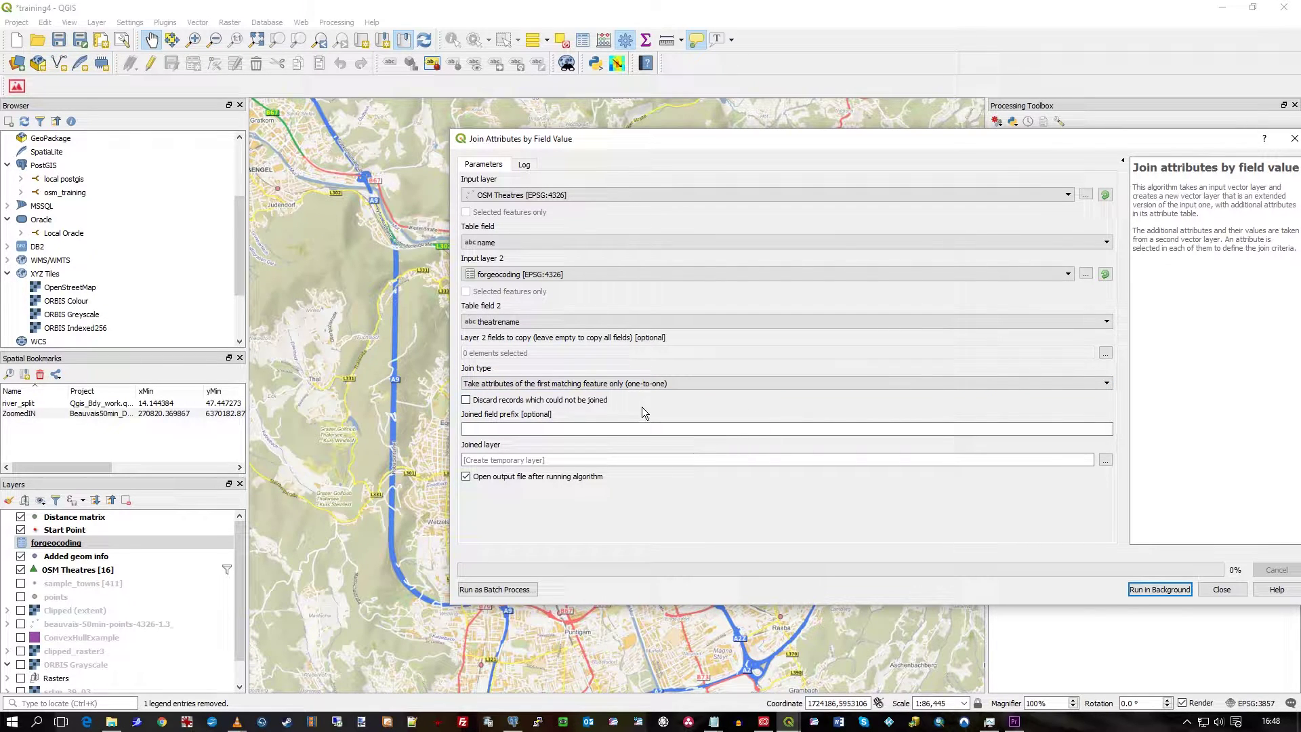
left_click(515, 430)
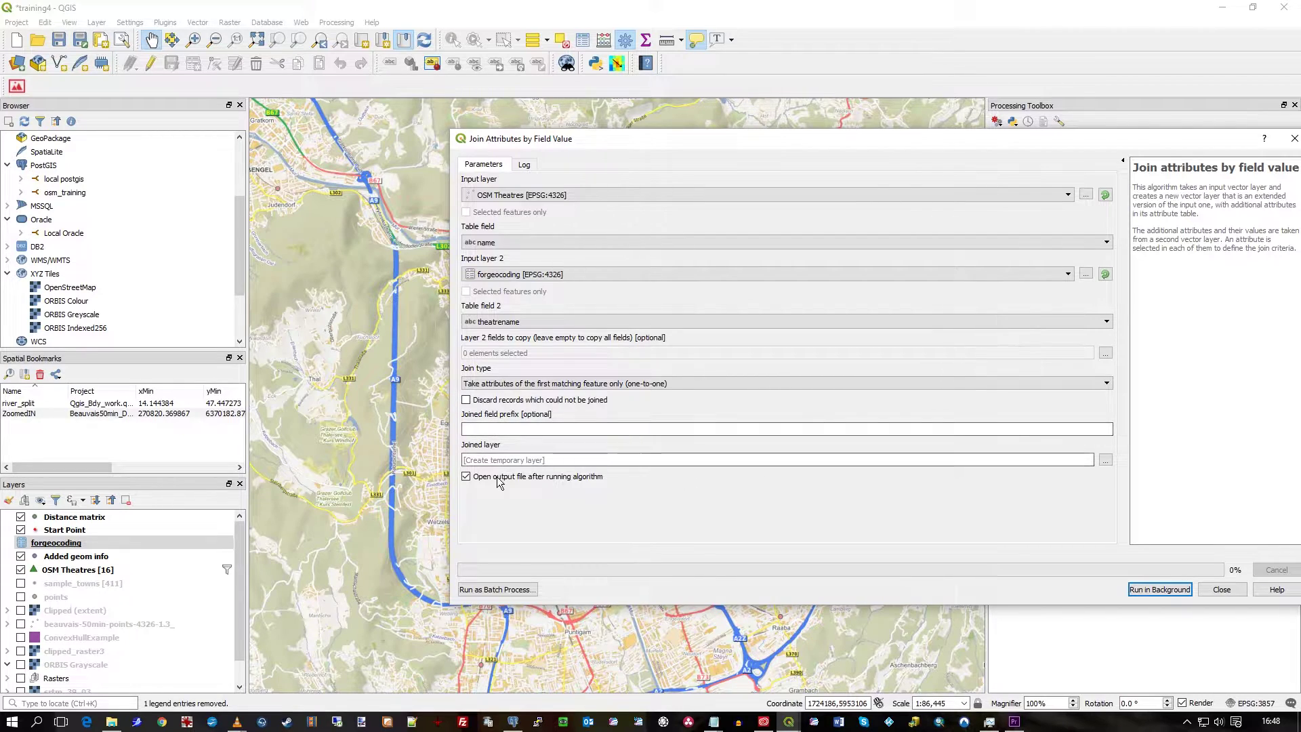
left_click(1179, 591)
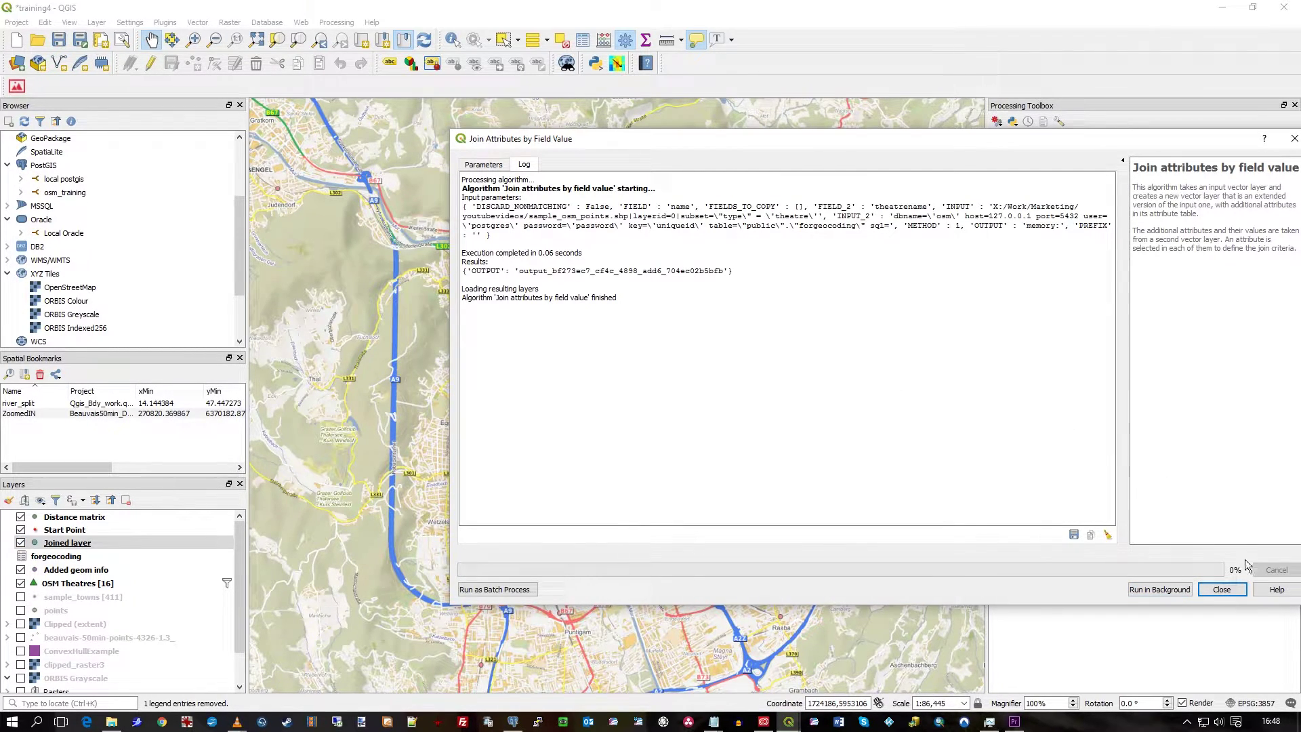
- Close the join dialog and toggle OSM Theatres off and on to compare with the Joined points
left_click(1223, 590)
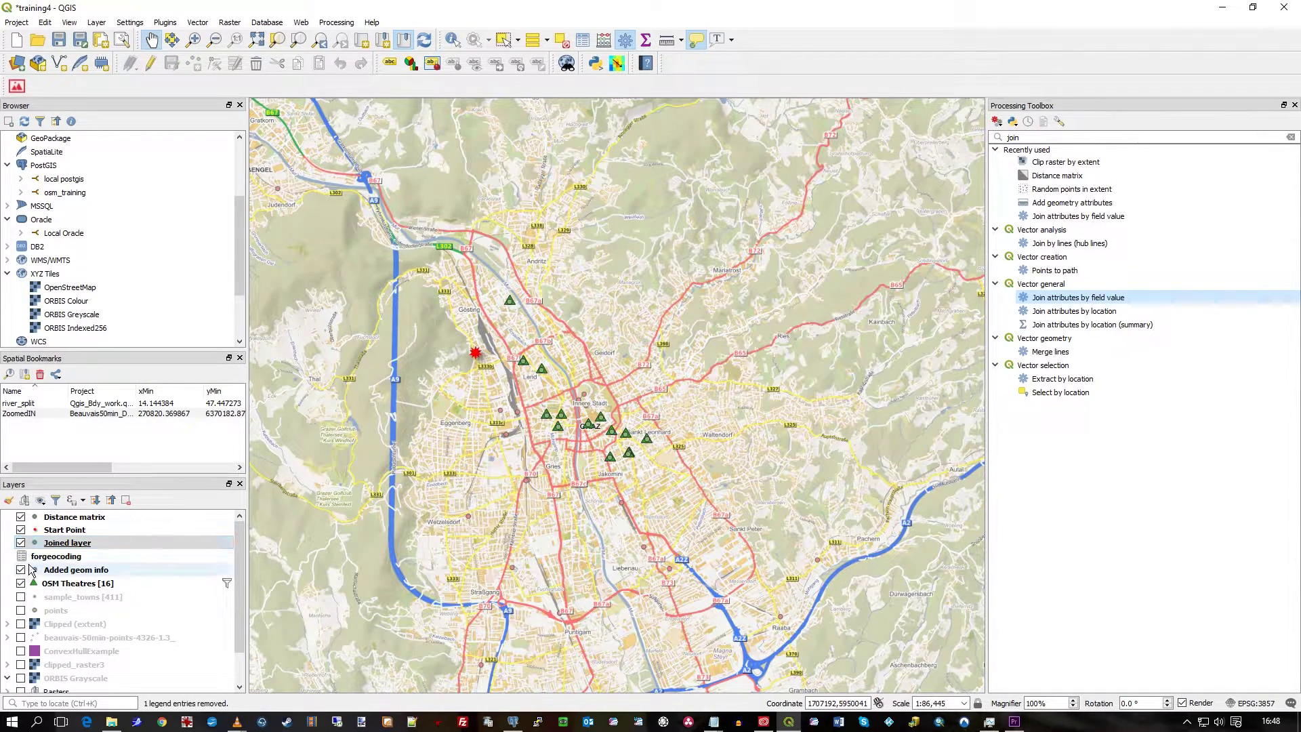
left_click(20, 583)
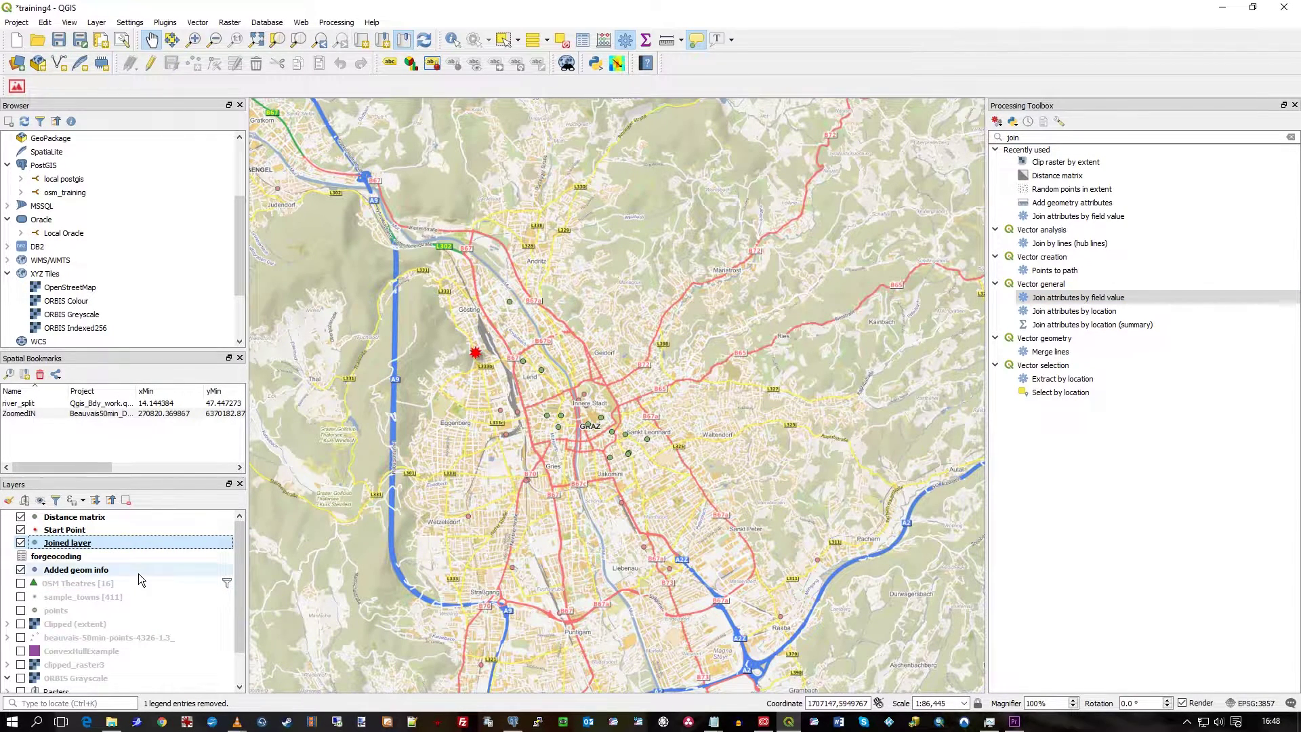
left_click(20, 584)
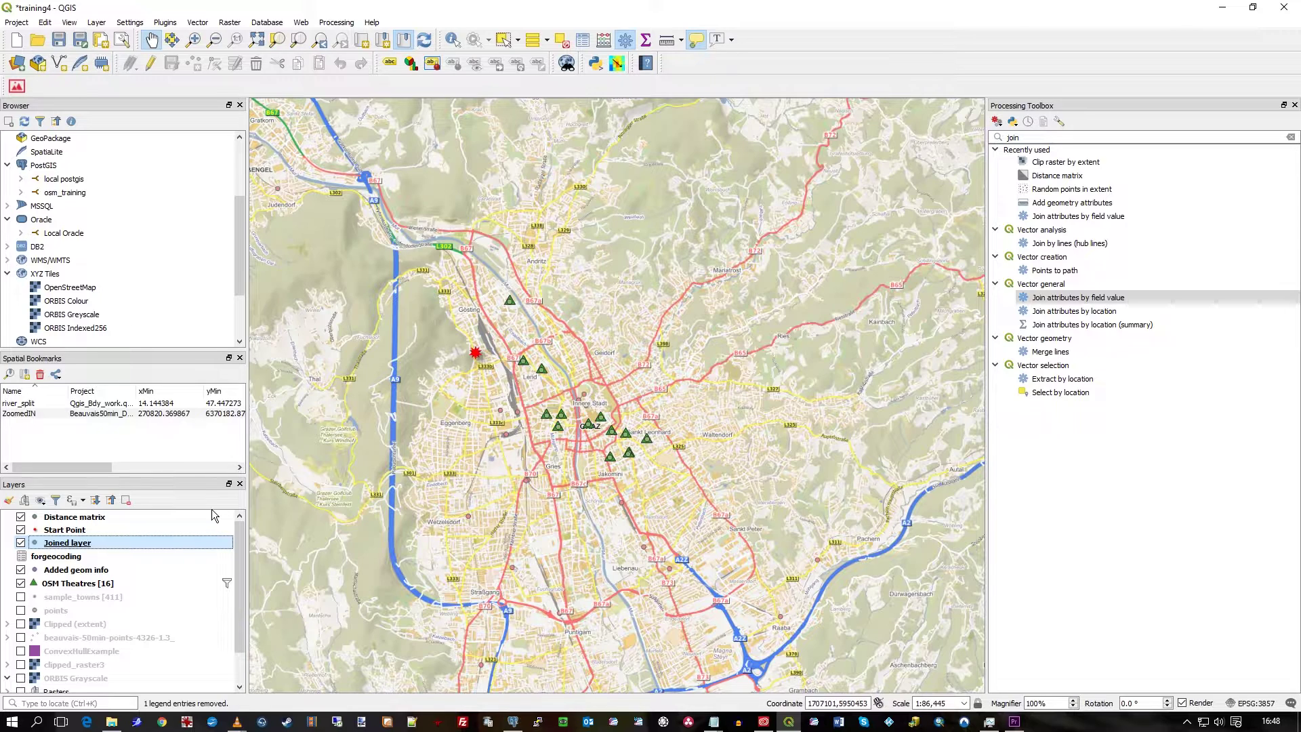
- Open the Joined layer's attribute table and check which rows received a theatrename
right_click(71, 543)
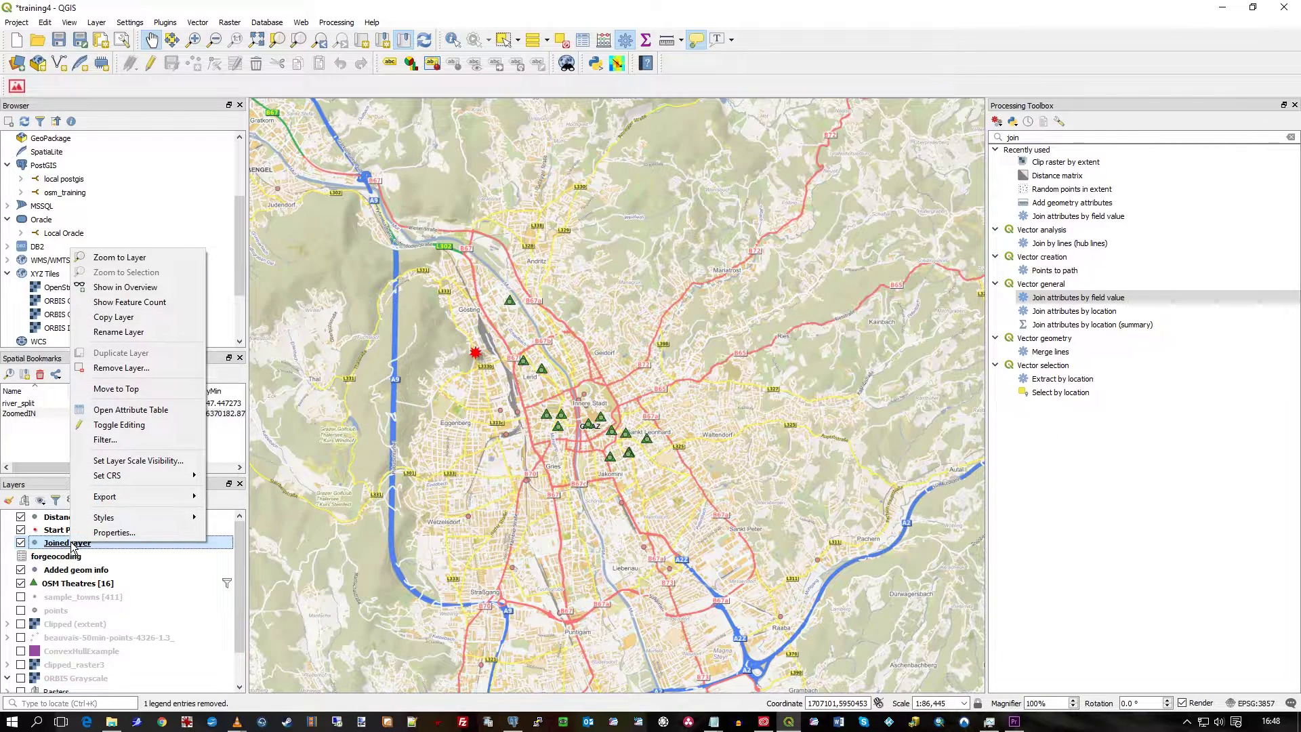
left_click(148, 411)
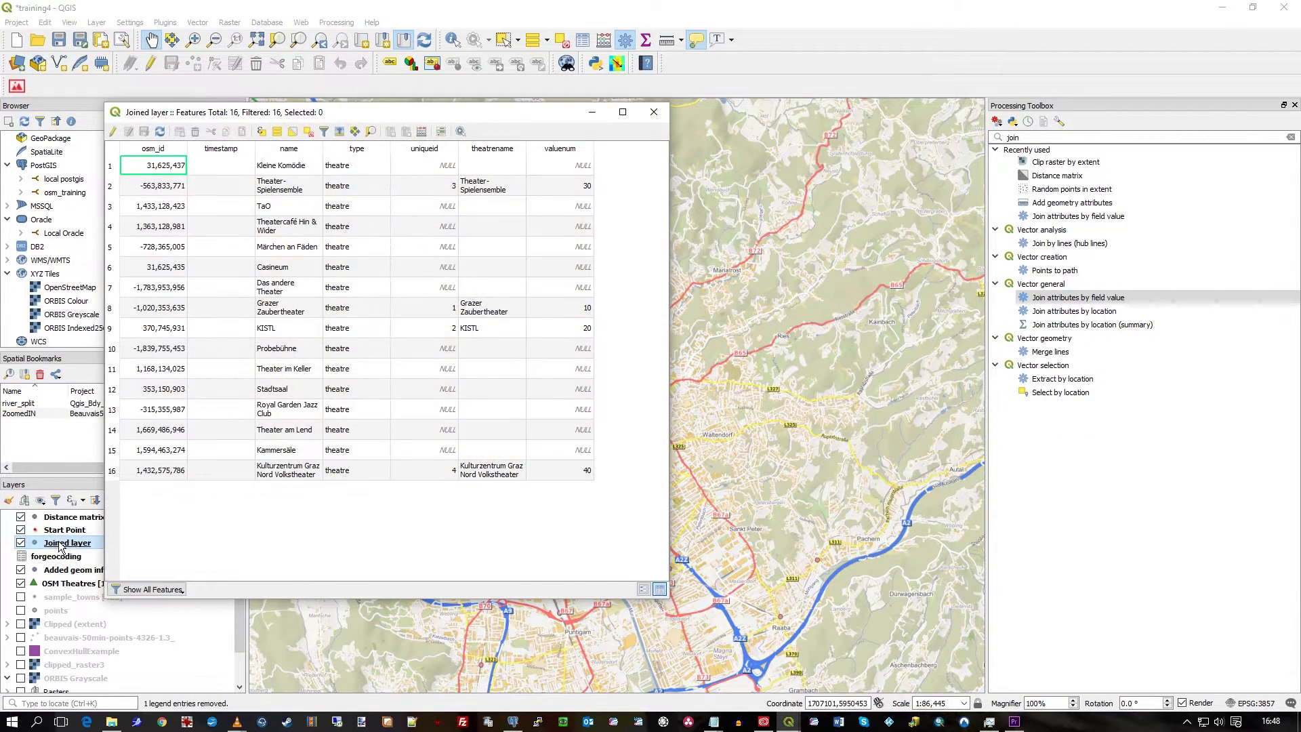
left_click_drag(407, 116, 617, 106)
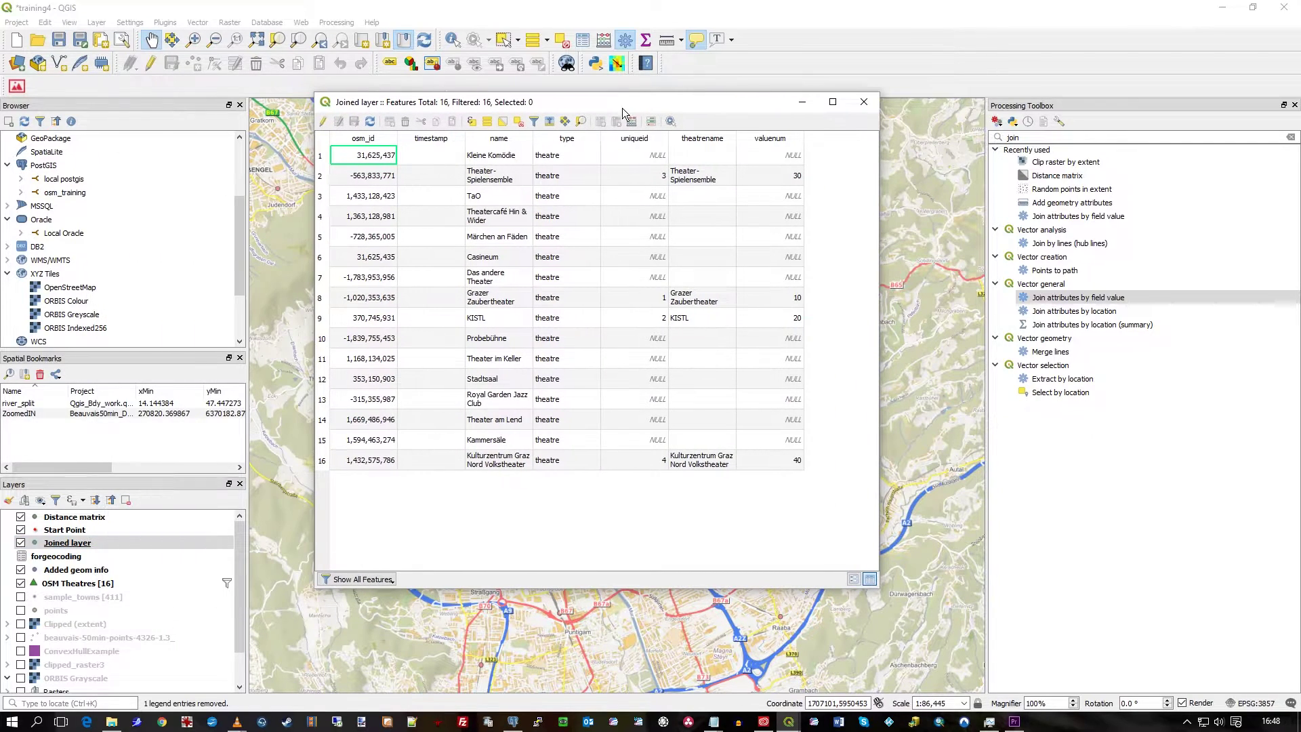
left_click(701, 176)
left_click(704, 291)
left_click(695, 320)
left_click(699, 459)
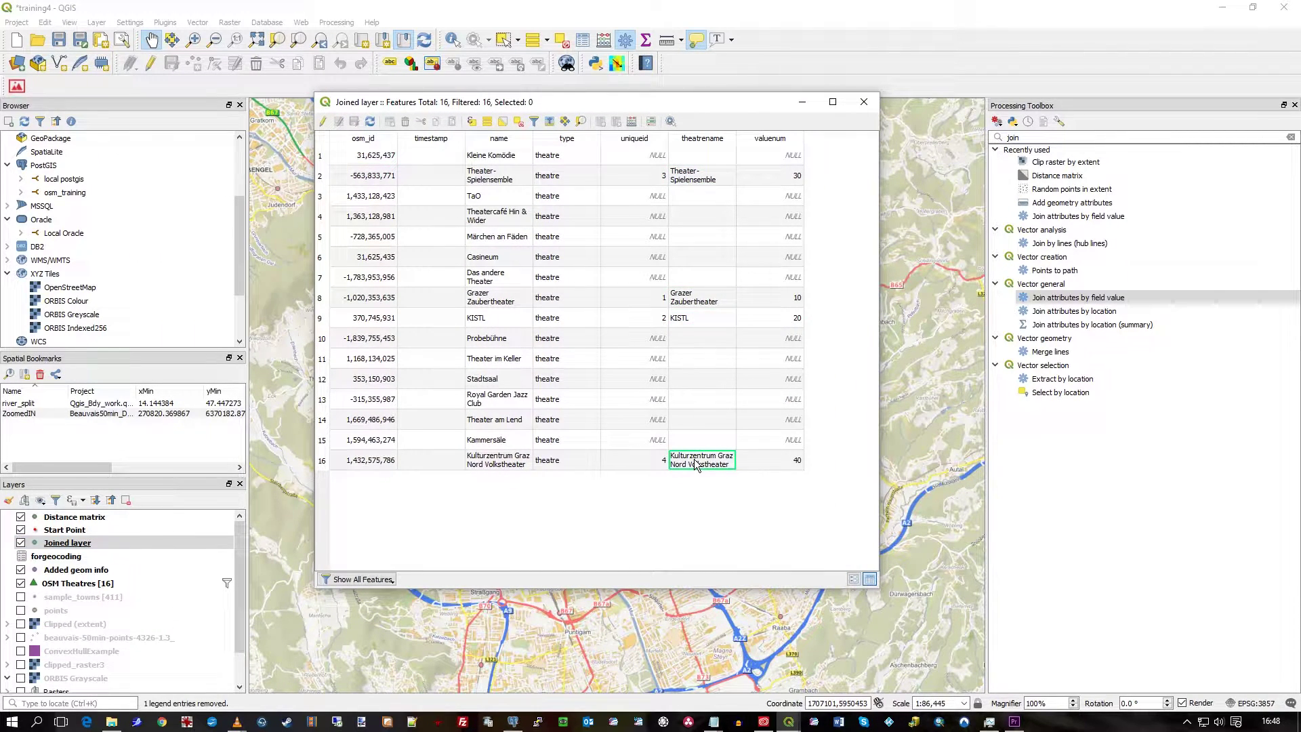
left_click(685, 300)
left_click(700, 180)
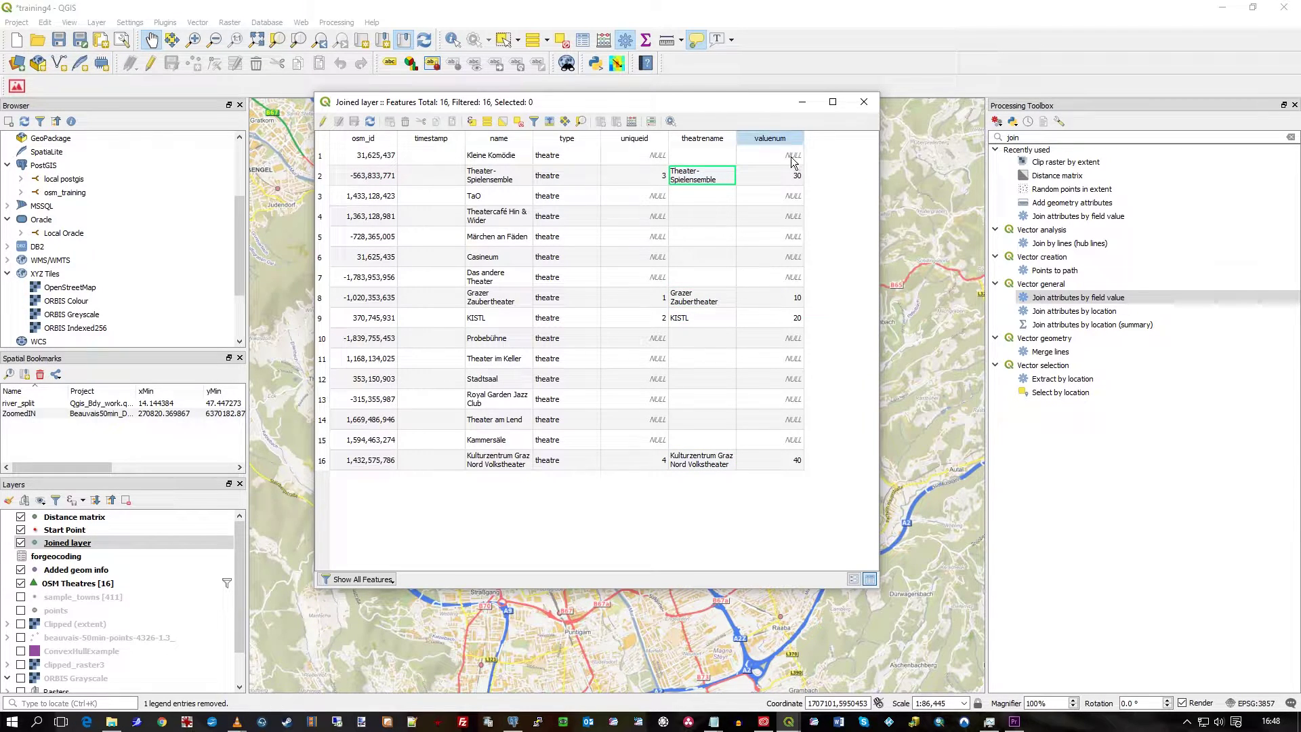
- Sort the table by valuenum descending and review the joined uniqueid and valuenum values
left_click(770, 139)
left_click(772, 178)
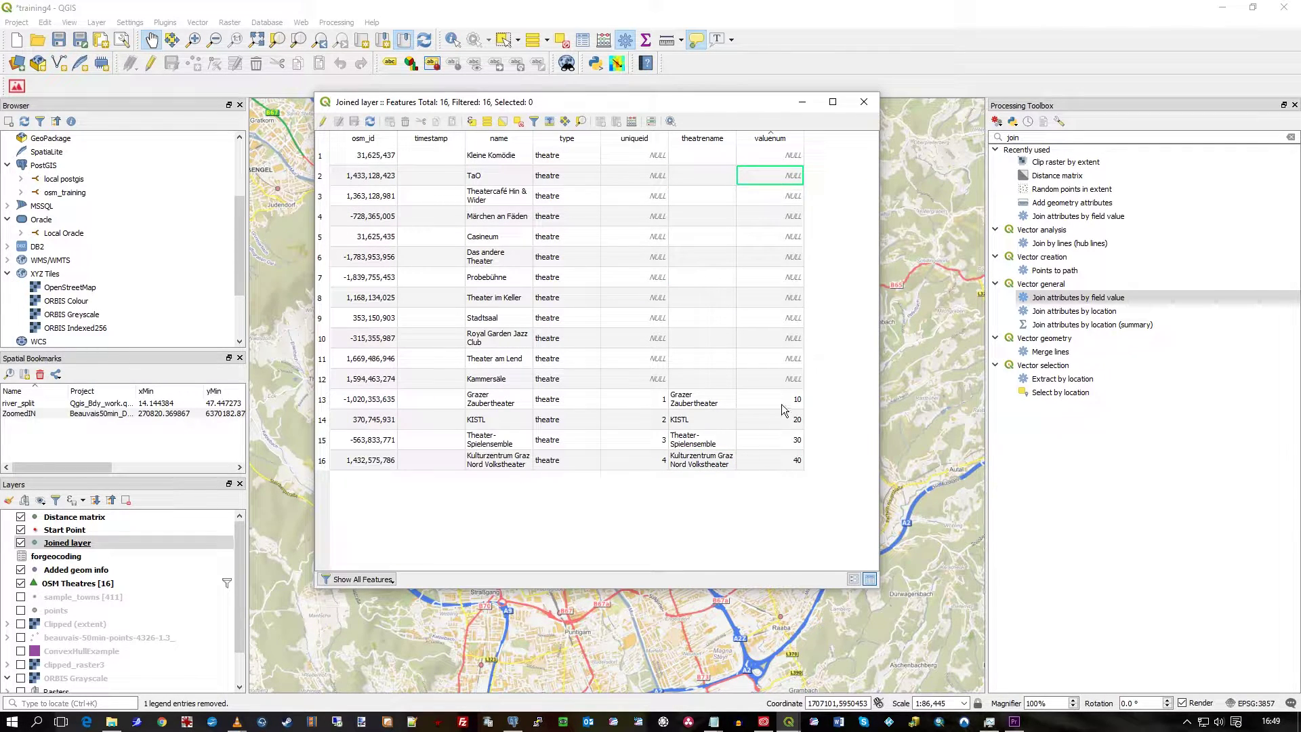
left_click(768, 139)
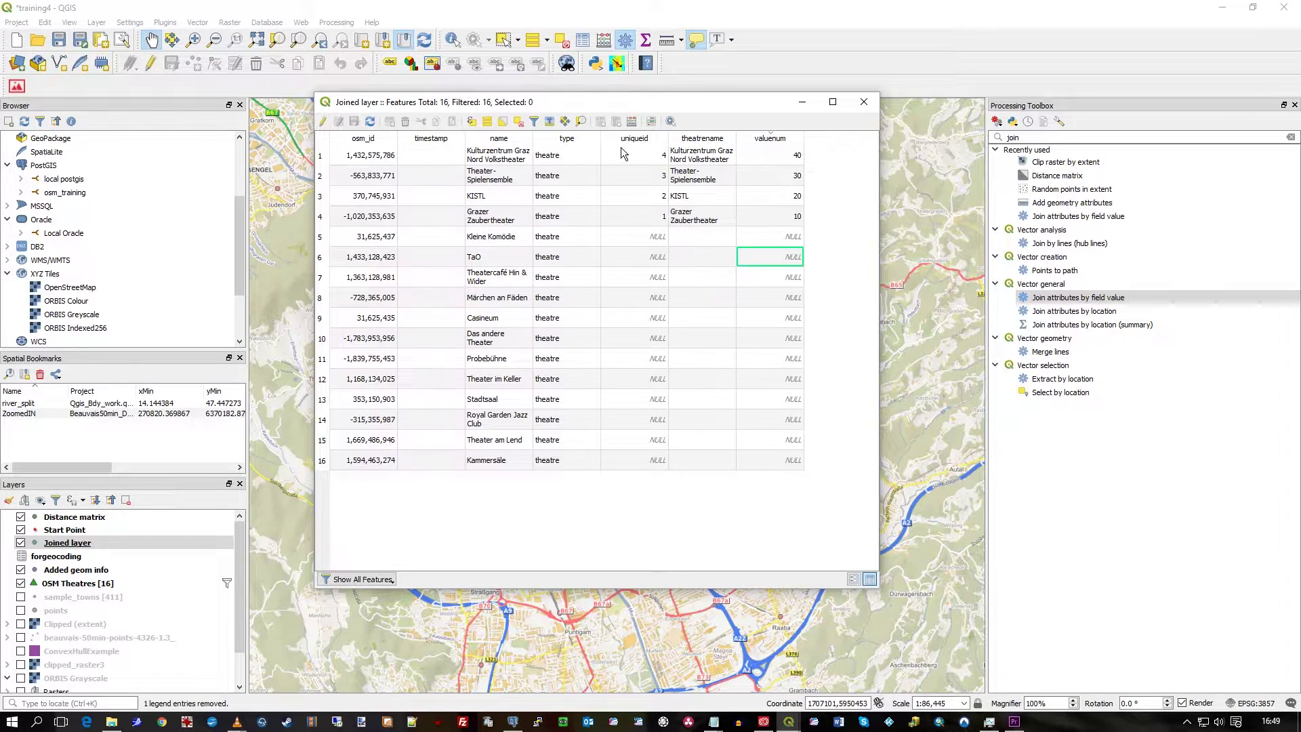
left_click_drag(629, 159, 637, 221)
left_click_drag(780, 161, 776, 222)
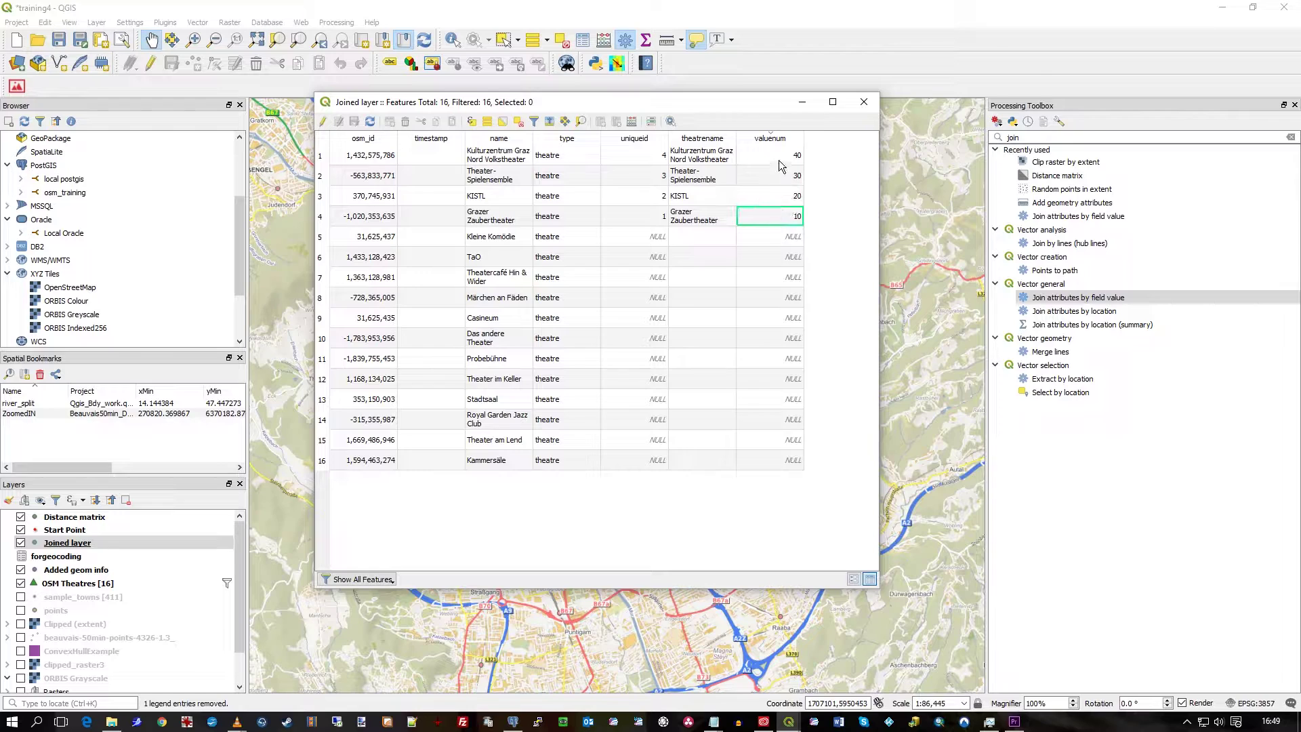
left_click(781, 164)
left_click(778, 177)
left_click(765, 203)
left_click(762, 158)
left_click(654, 241)
- Examine the rows without joined values, confirming only 4 of 16 theatres got valuenum
left_click(771, 257)
left_click(770, 327)
left_click(771, 398)
left_click(634, 337)
left_click(703, 236)
left_click(634, 379)
left_click(703, 241)
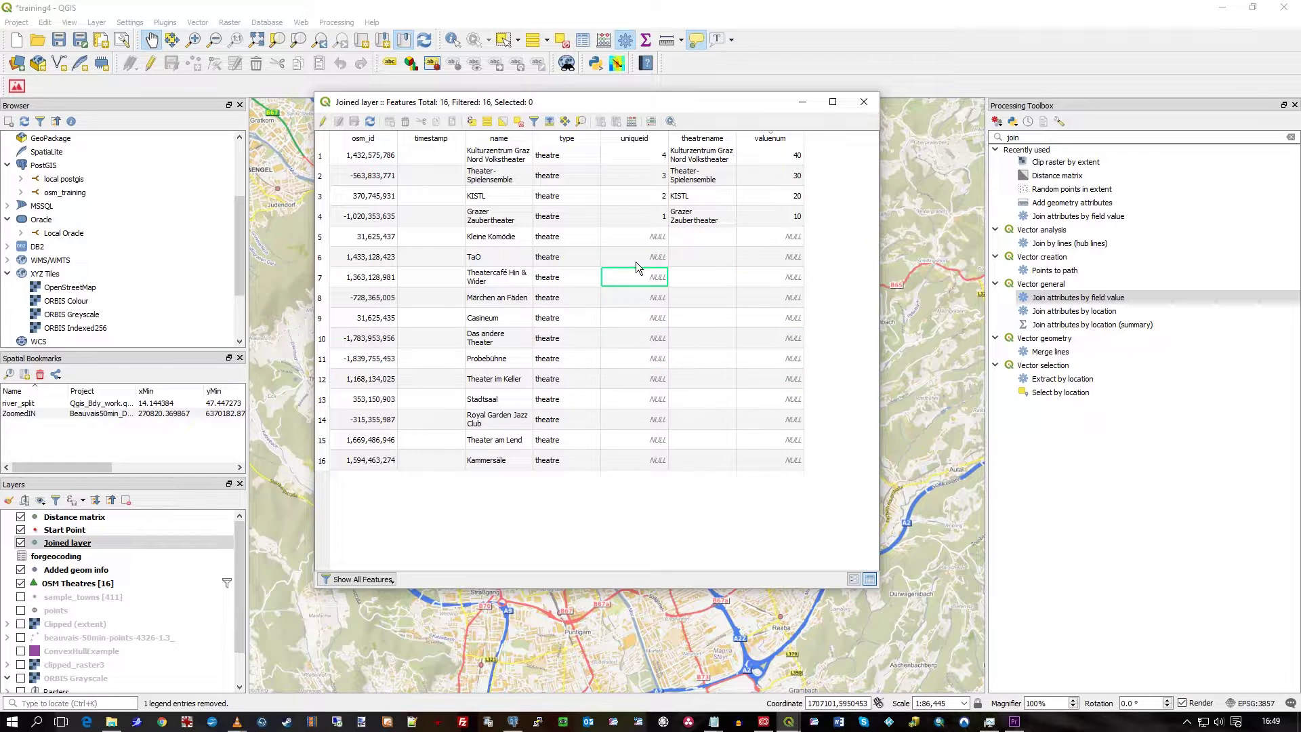
left_click(657, 316)
left_click(780, 317)
- Close the attribute table and remove the old Joined layer from the project
left_click(864, 103)
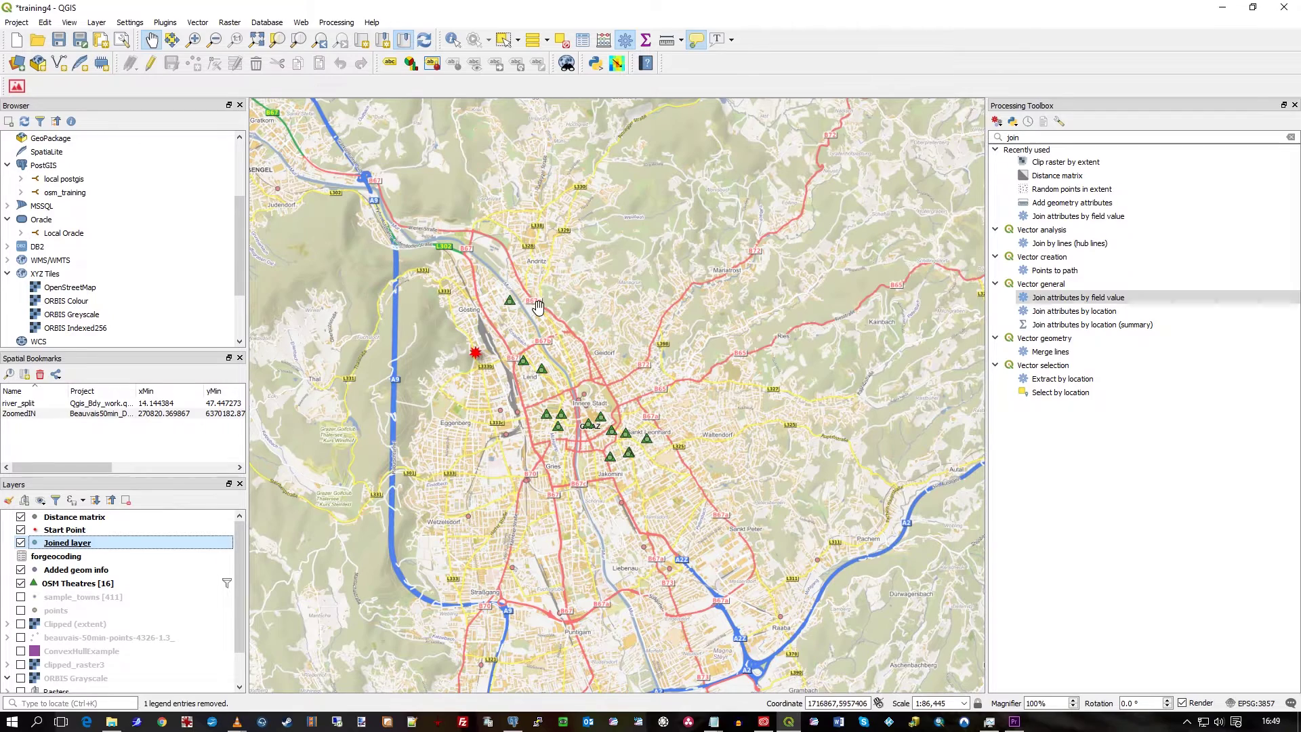
right_click(87, 549)
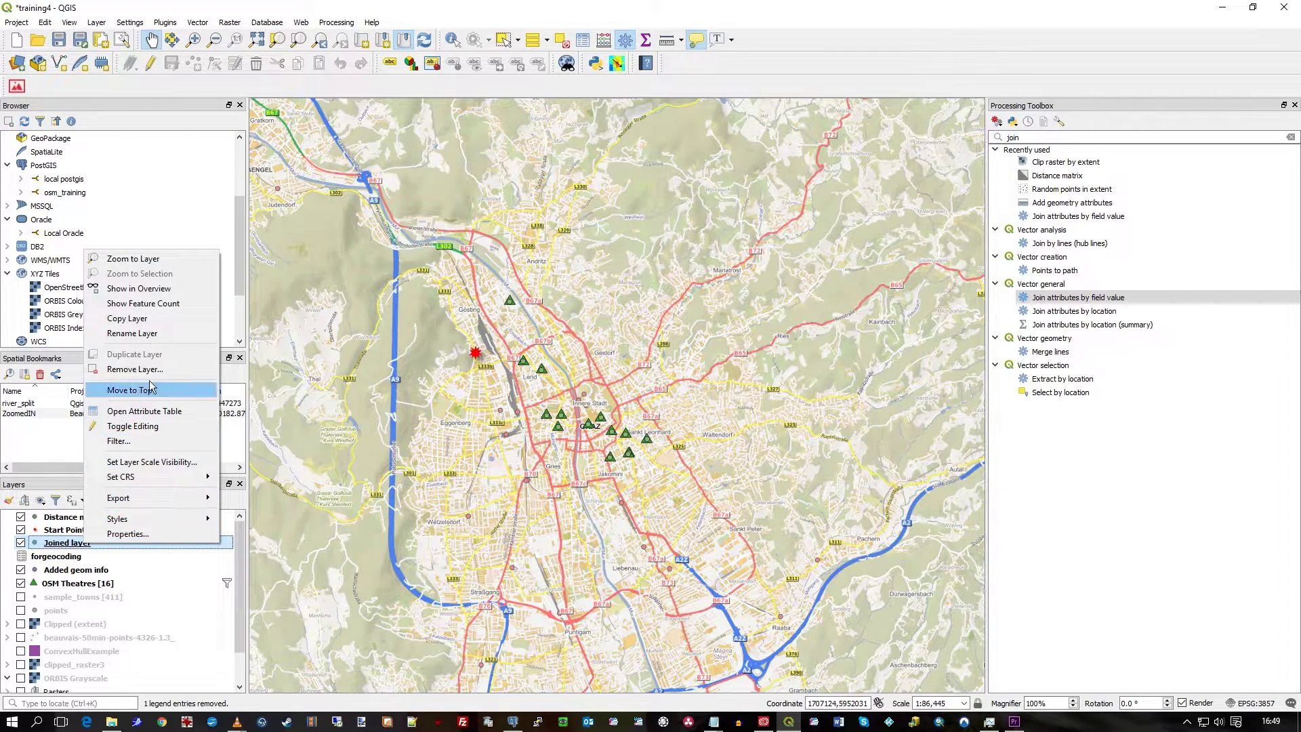
left_click(156, 370)
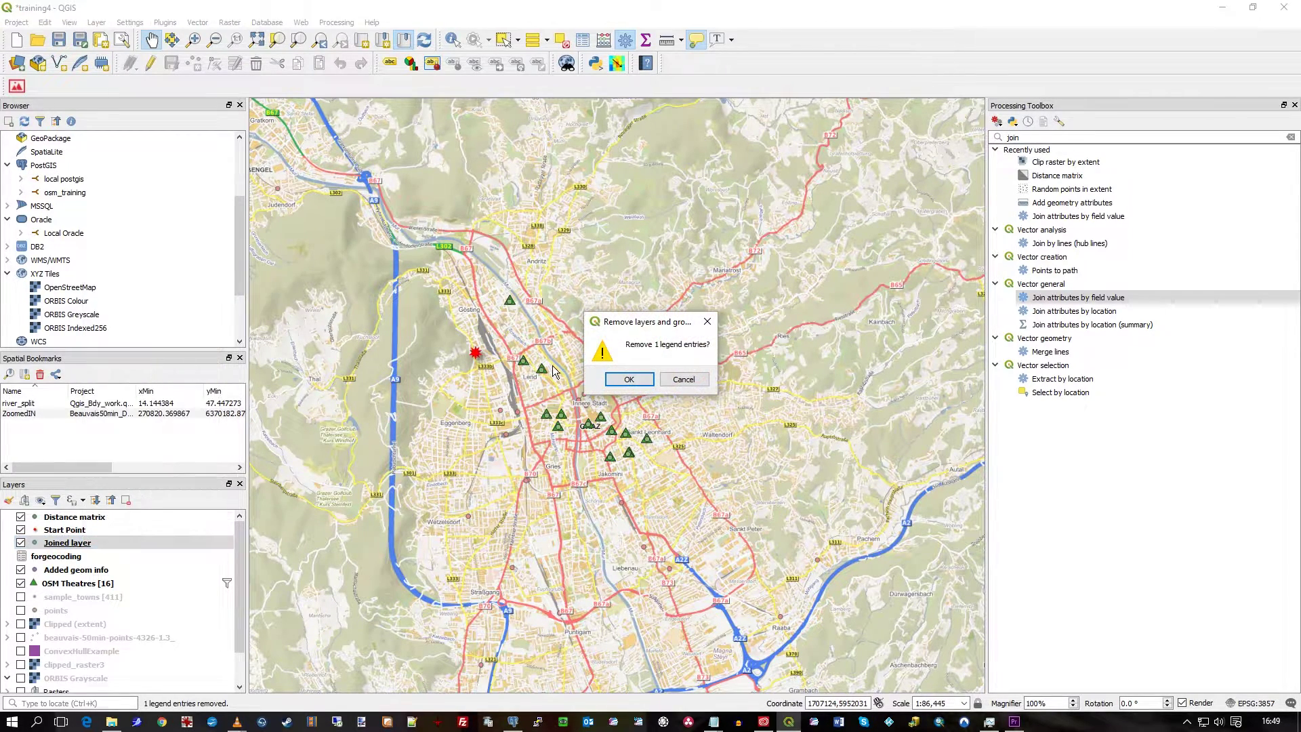
left_click(634, 378)
- Join OSM Theatres 'name' to forgeocoding 'theatrename', discarding unjoinable records, and run it
double_click(1073, 297)
left_click(575, 195)
left_click(572, 263)
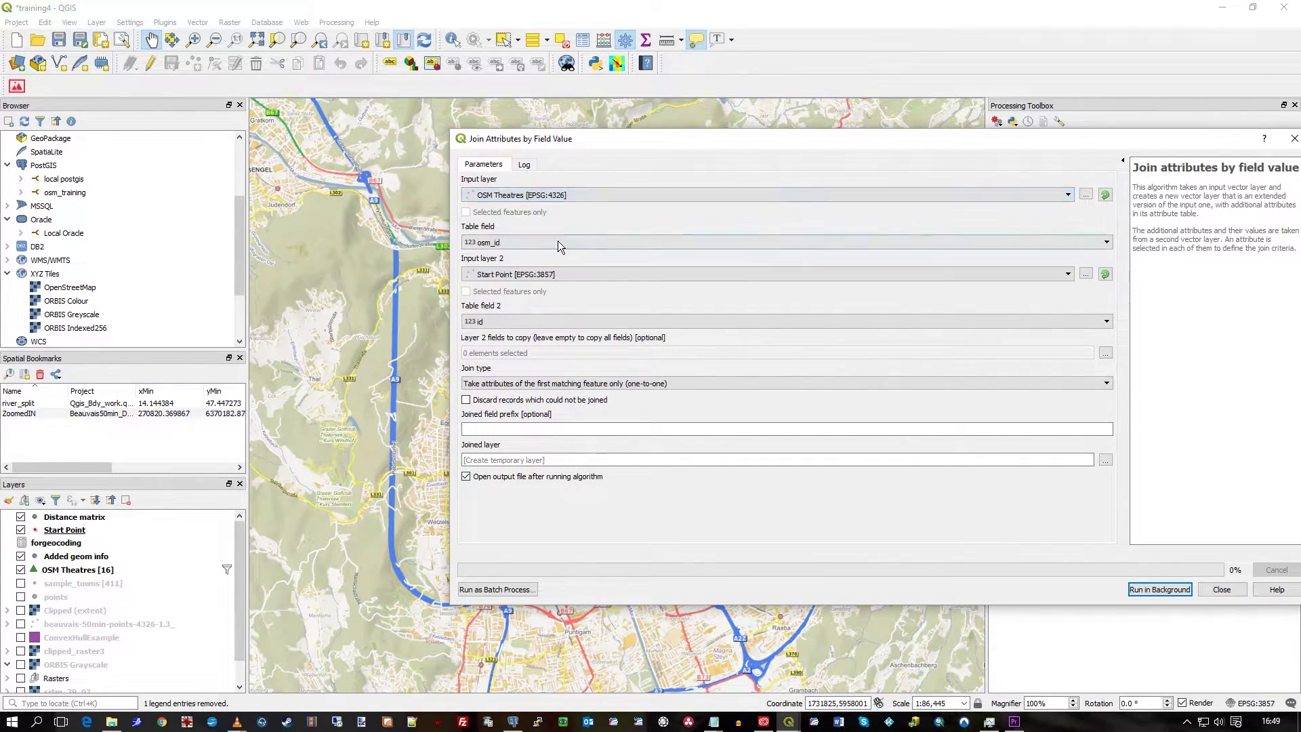
left_click(558, 242)
left_click(556, 270)
left_click(555, 271)
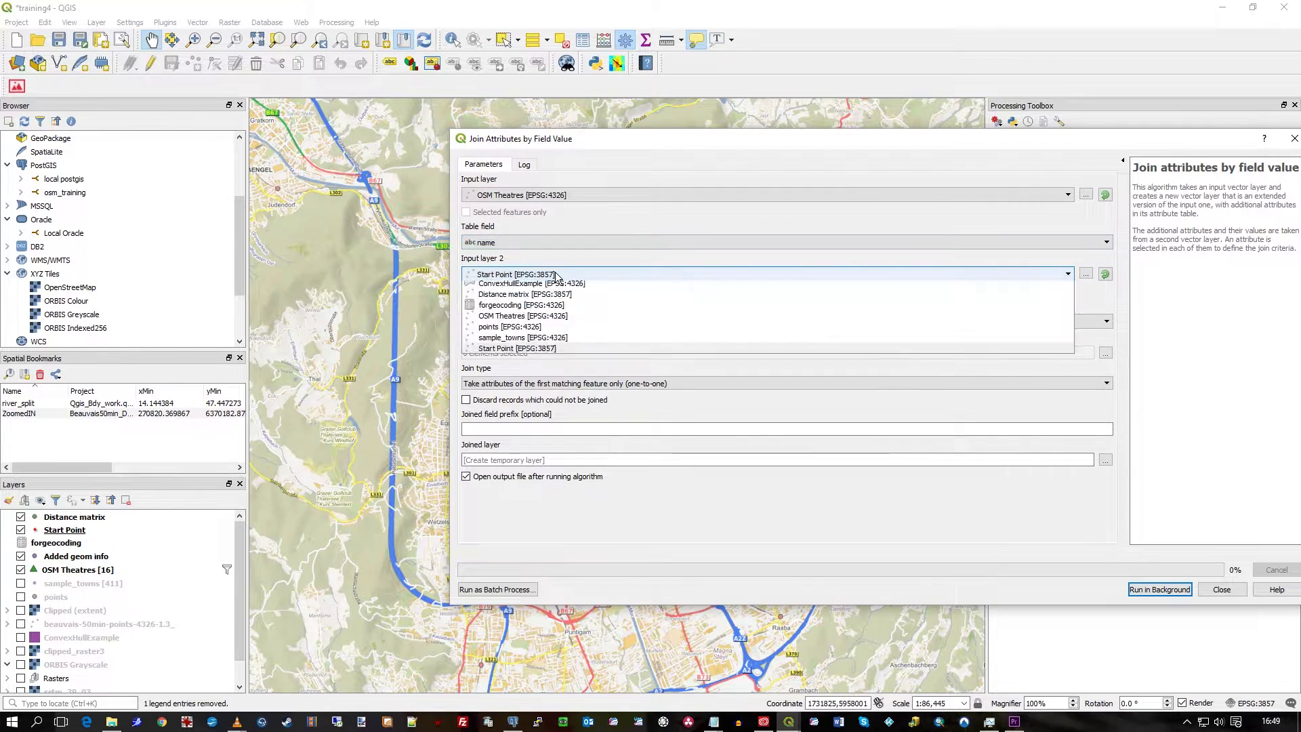
left_click(554, 327)
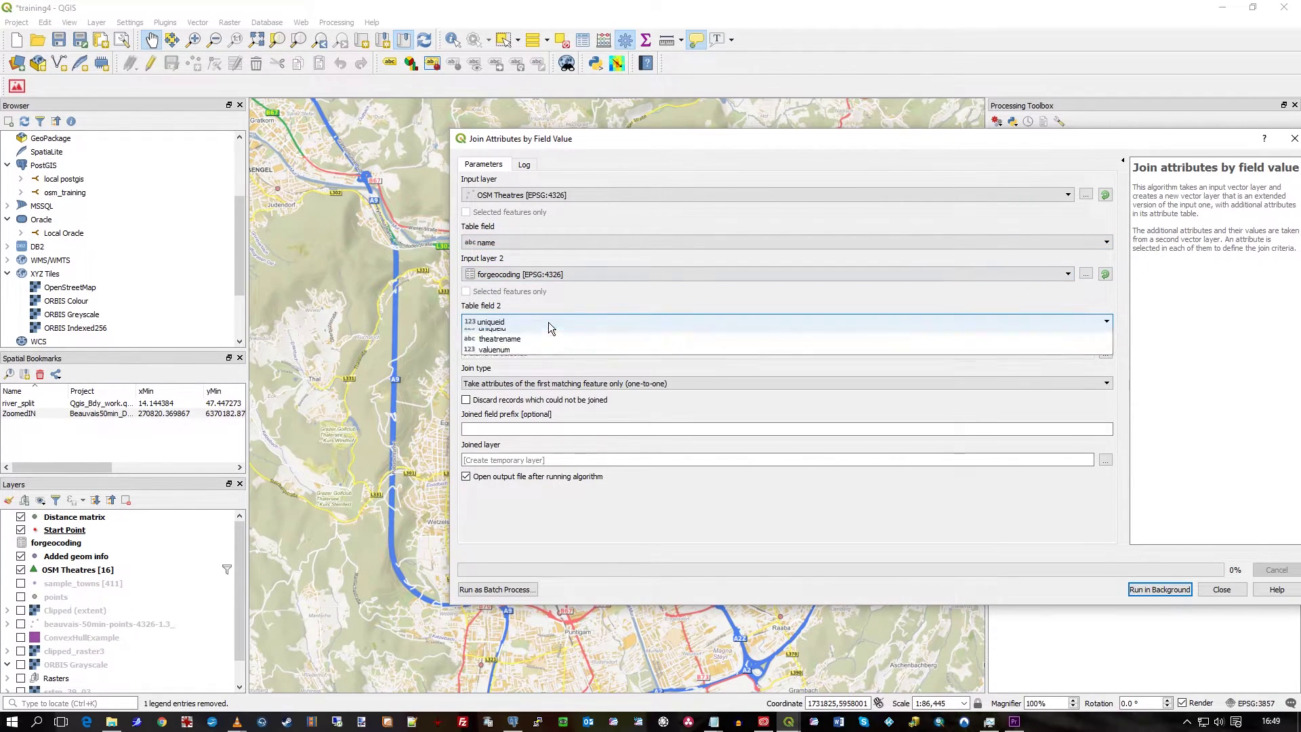
left_click(548, 323)
left_click(550, 345)
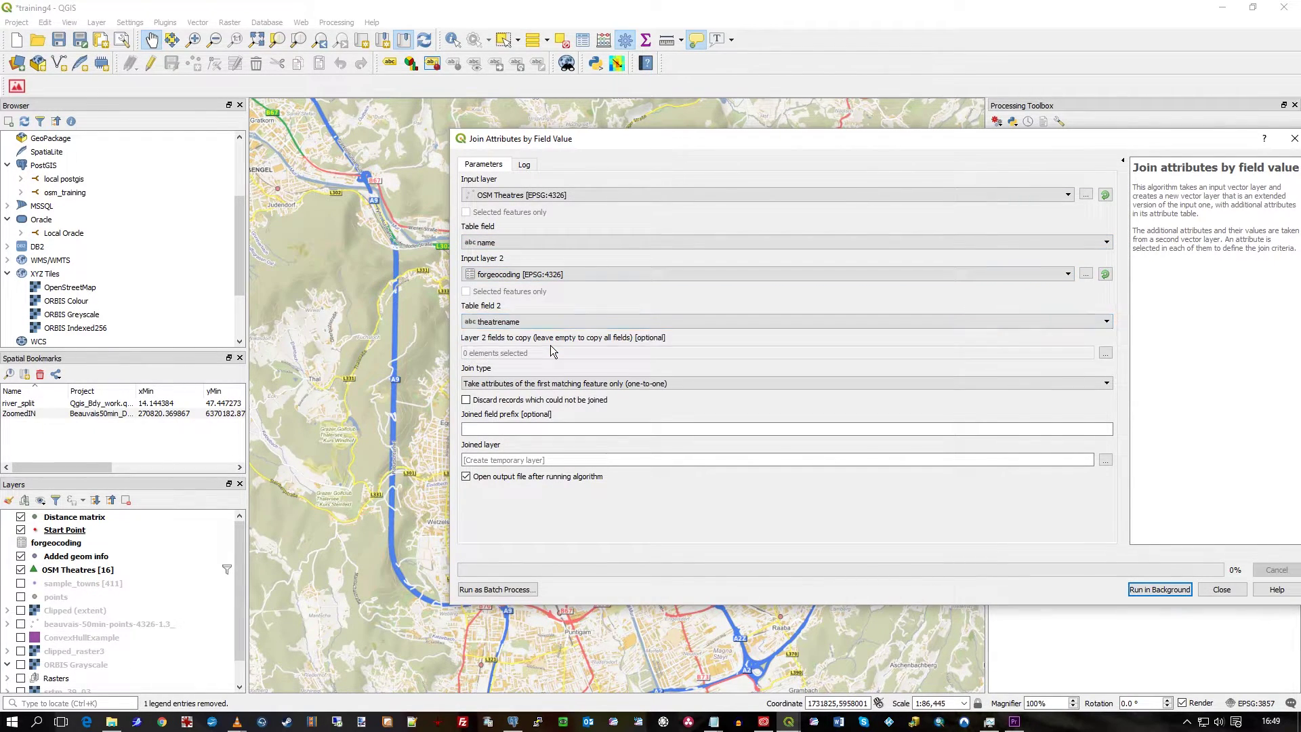
left_click(468, 400)
left_click(1177, 591)
- Hide OSM Theatres and identify a Joined point to check its theatrename and valuenum attributes
left_click(1223, 589)
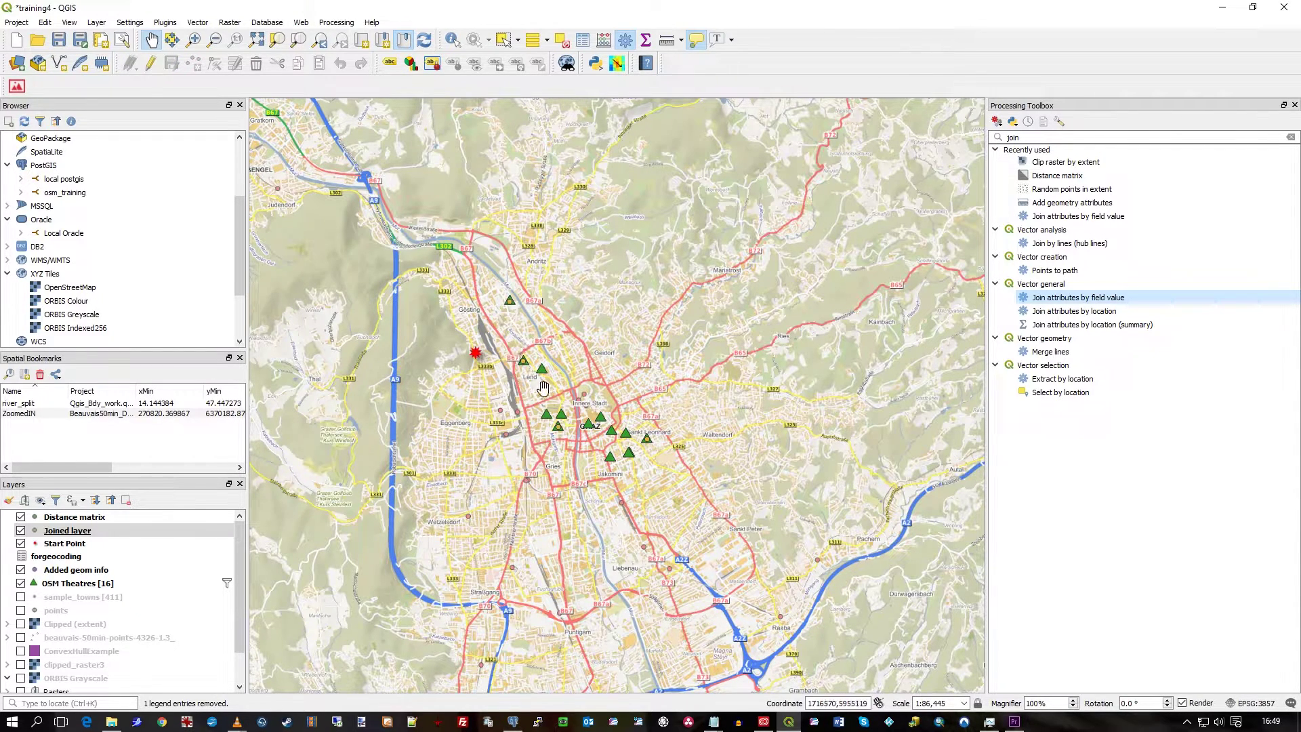
left_click(20, 583)
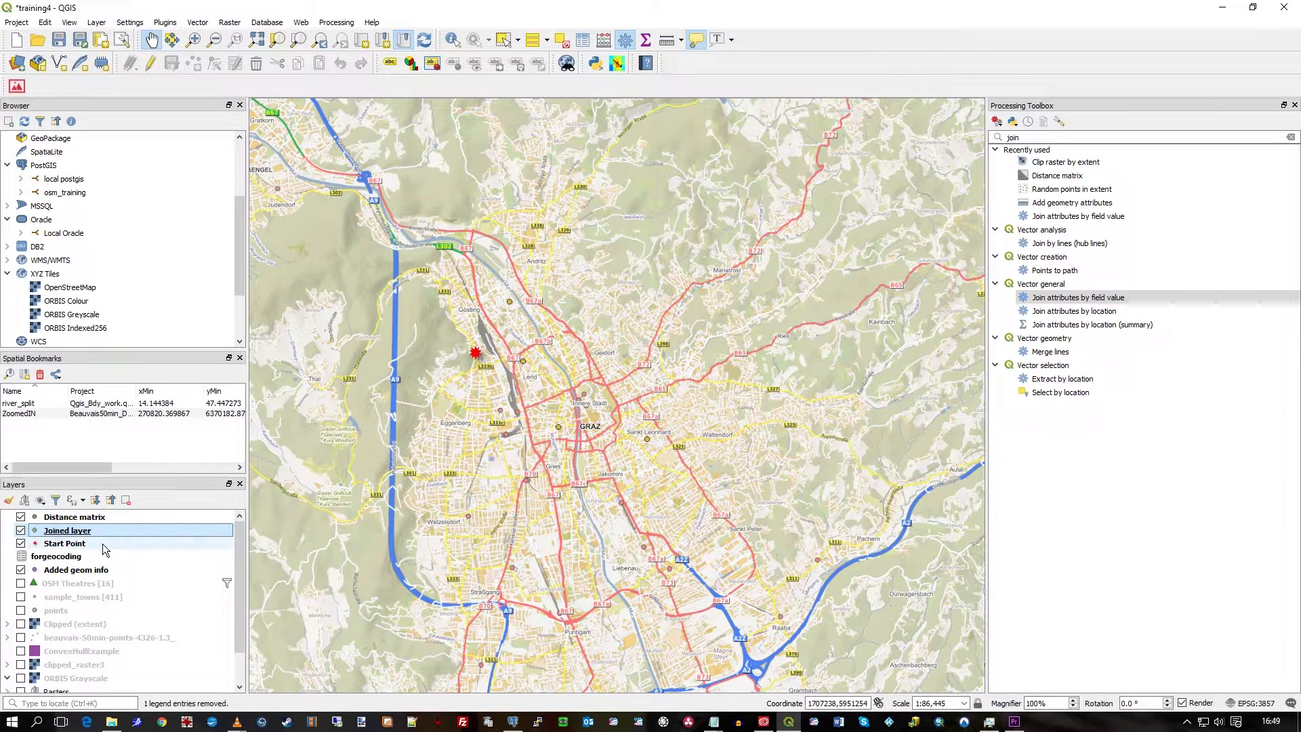
left_click(453, 39)
left_click(525, 364)
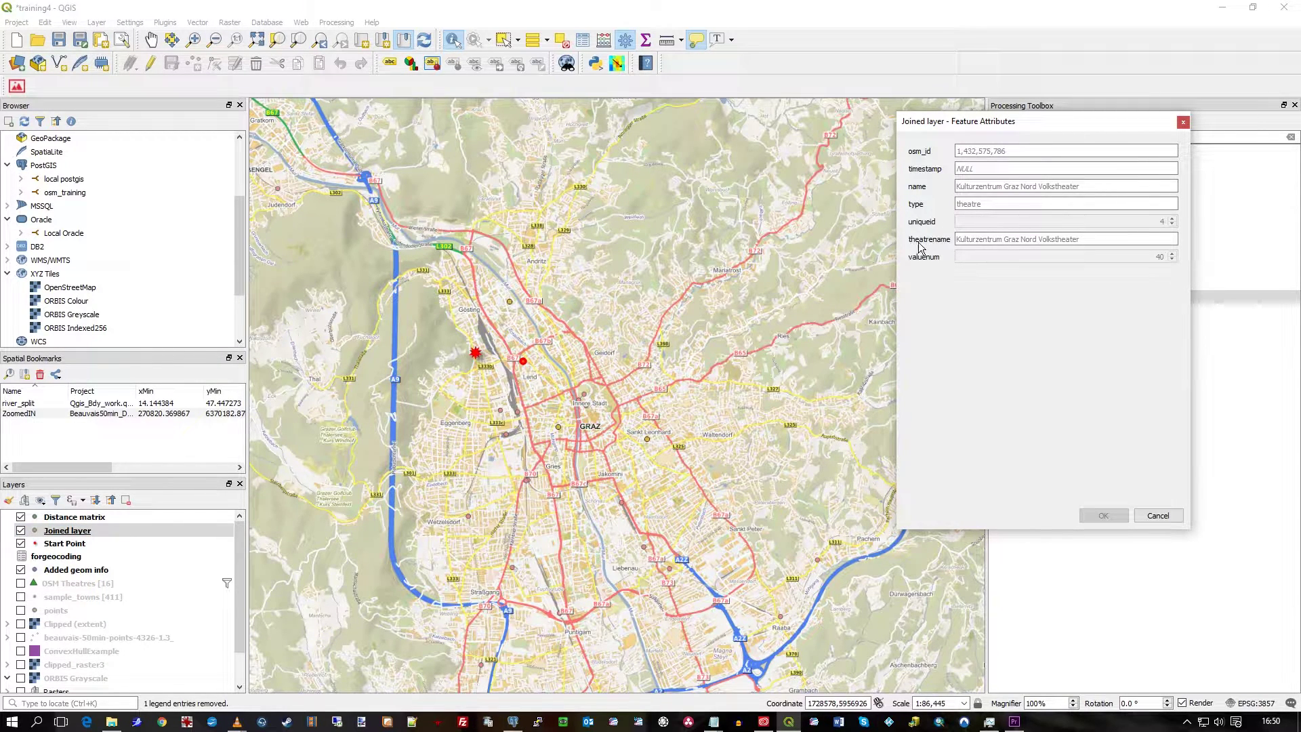
left_click(1157, 517)
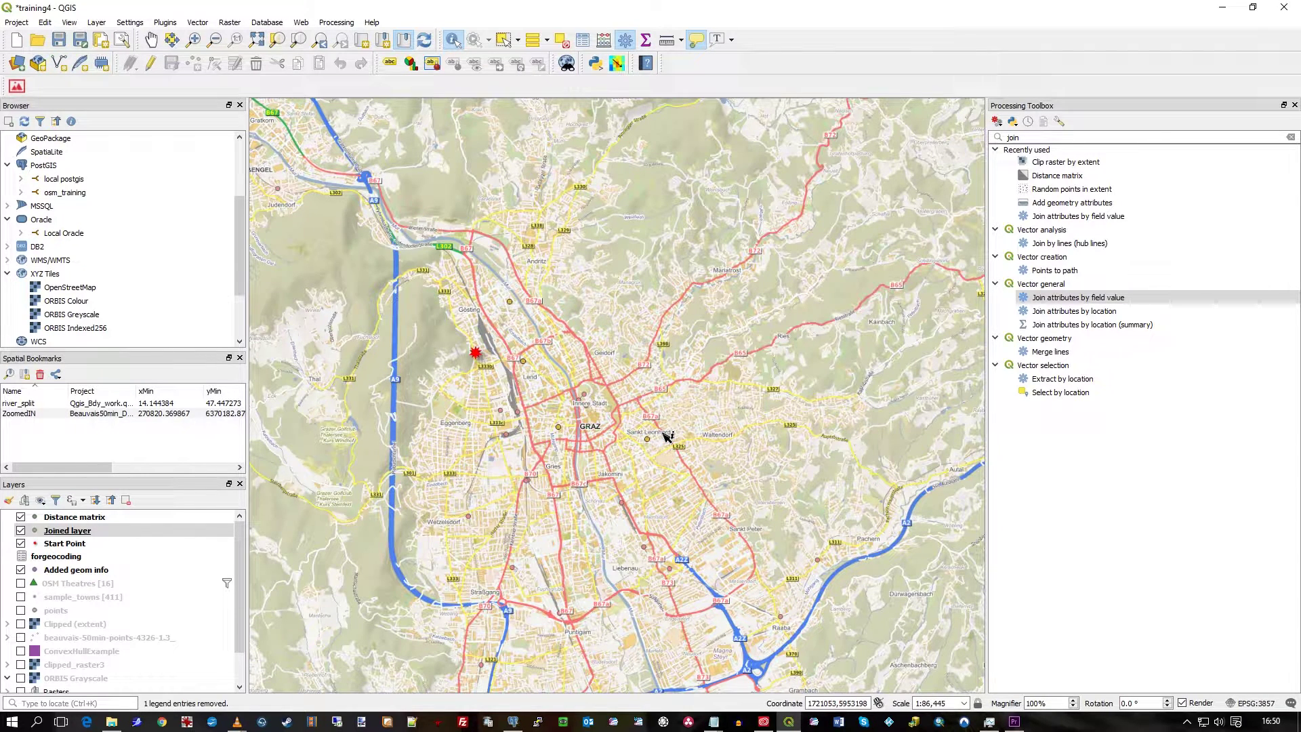
- Select the Joined layer and reopen the Join attributes by field value tool
left_click(80, 533)
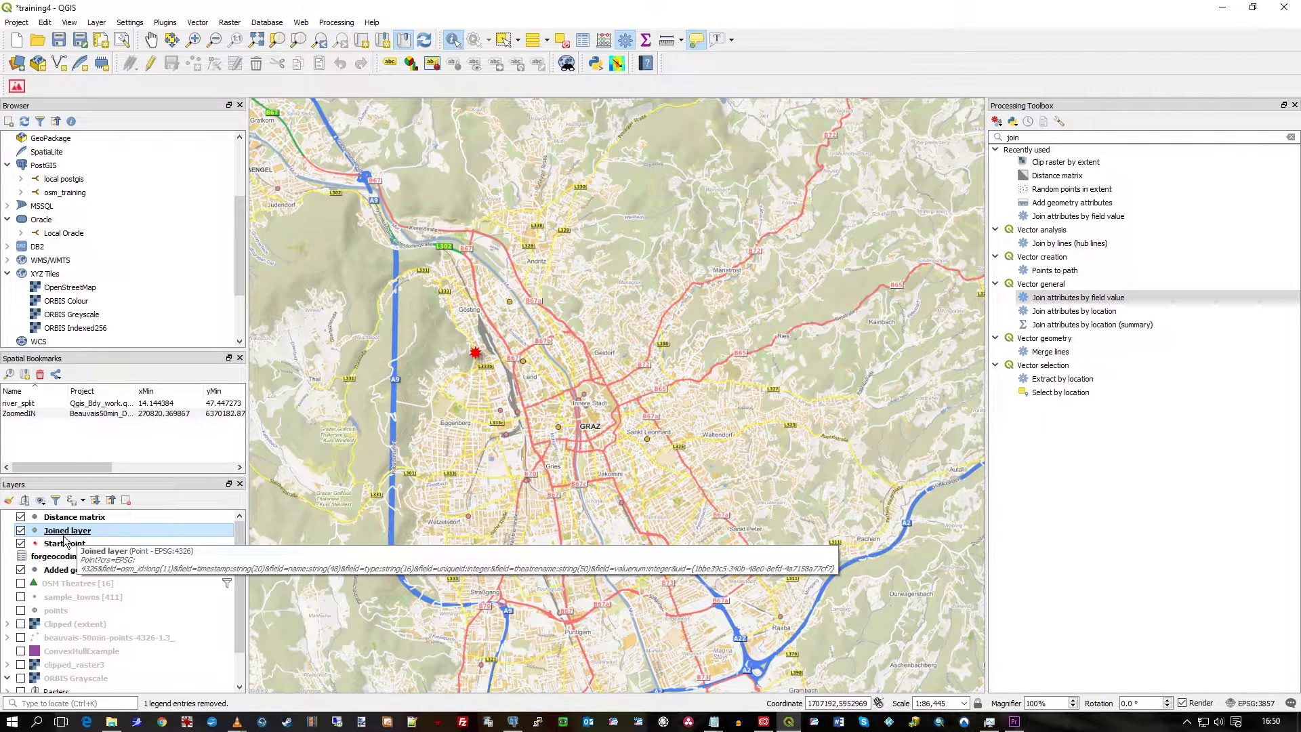
left_click(1139, 297)
double_click(1115, 300)
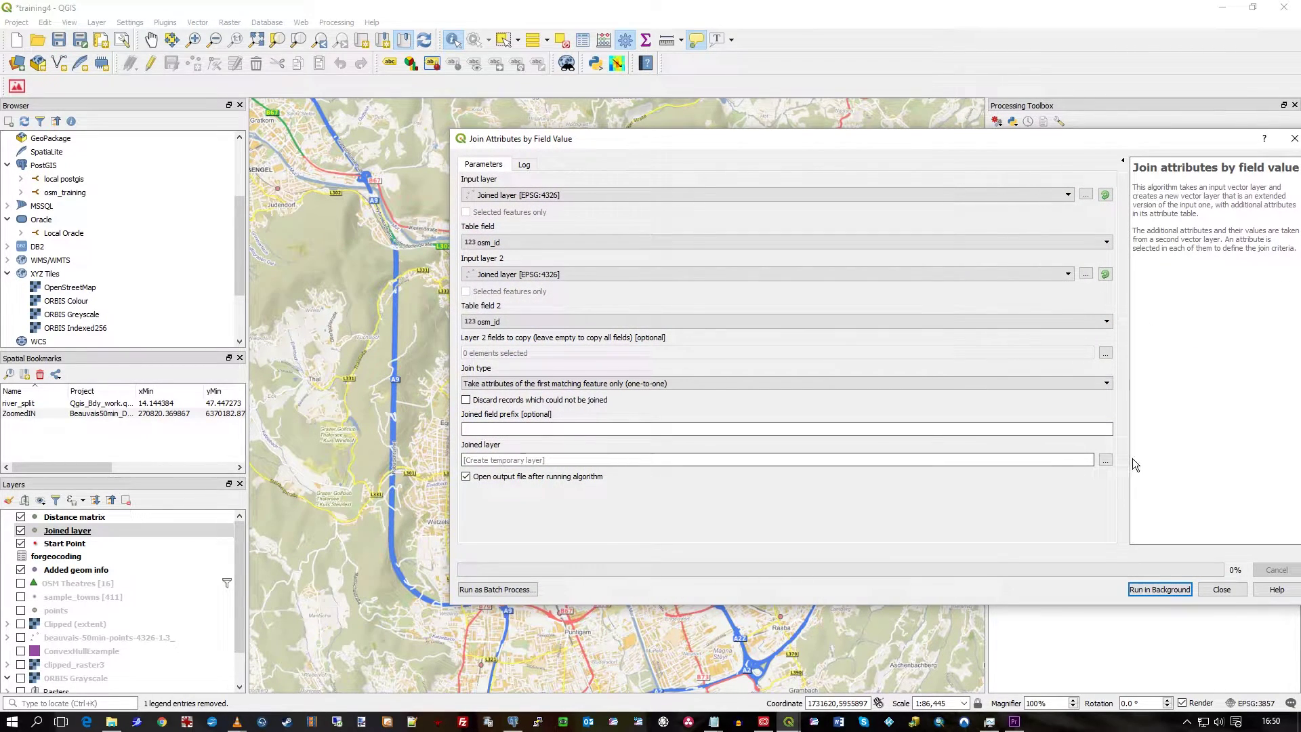
left_click(1105, 460)
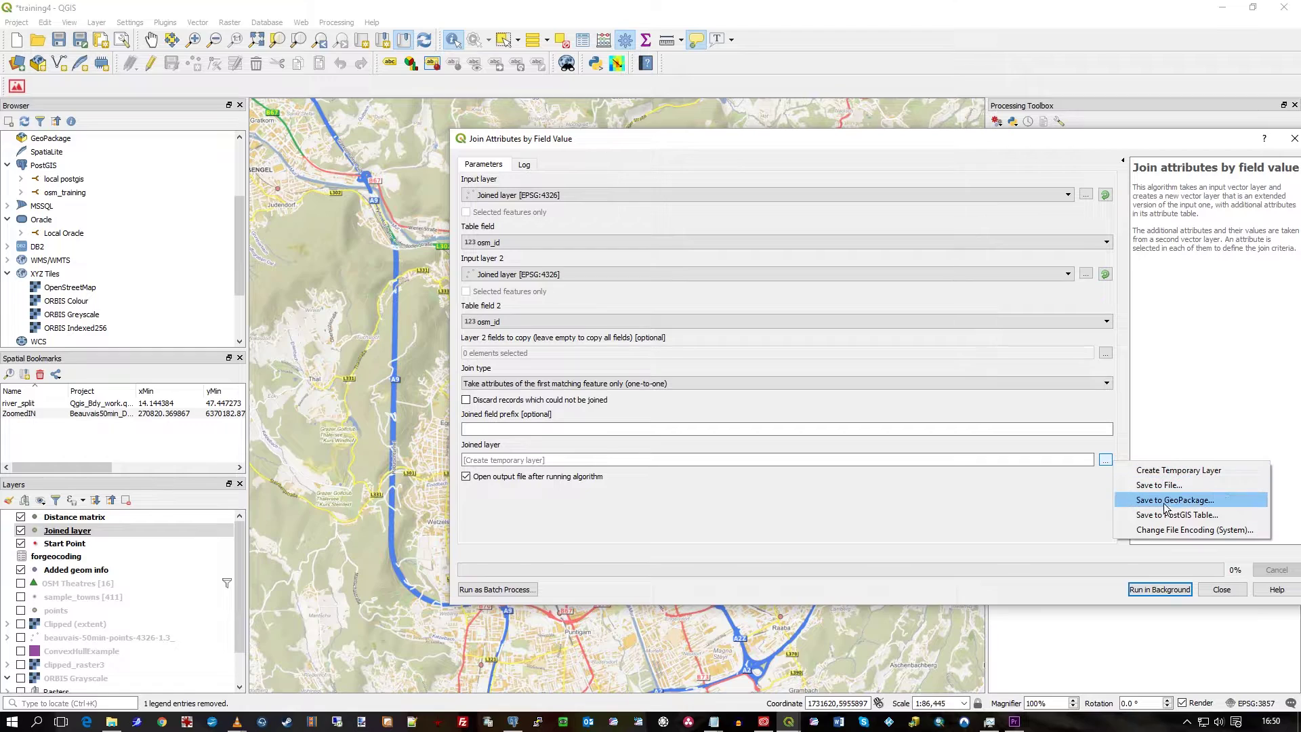
left_click(1180, 563)
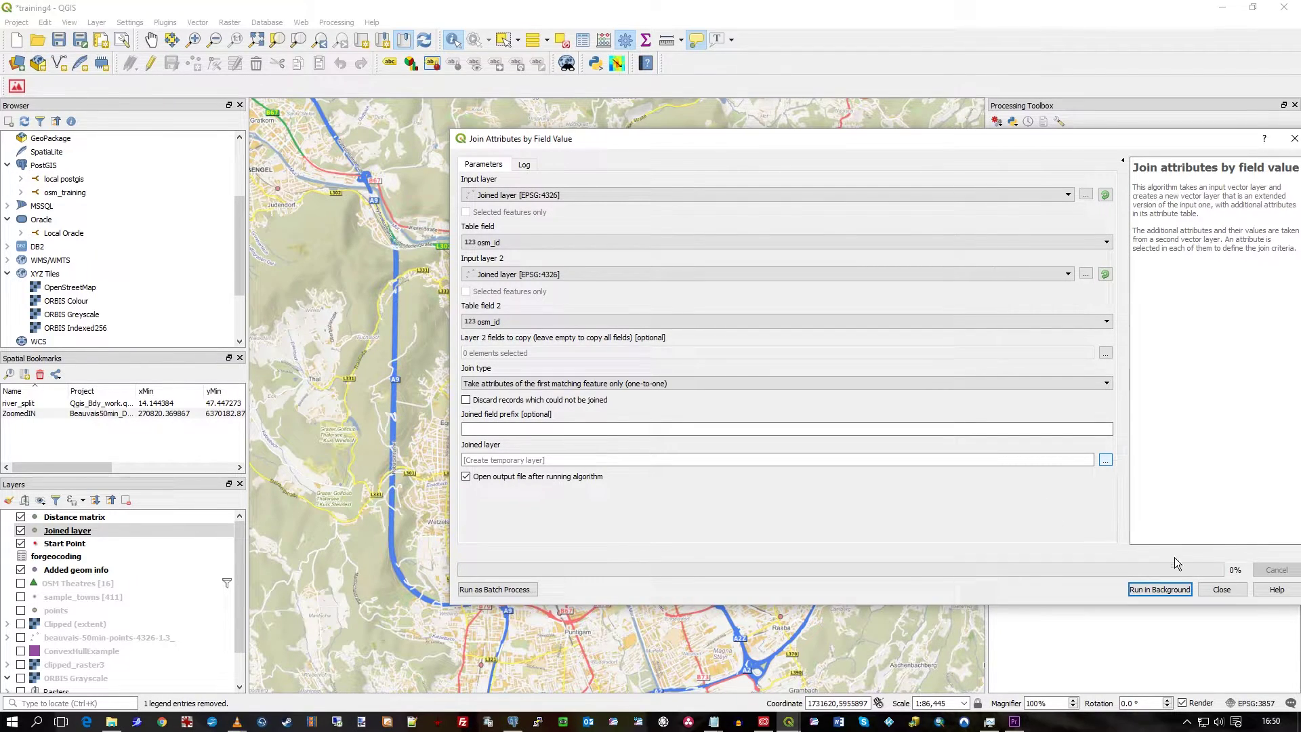
left_click(1222, 589)
left_click(59, 534)
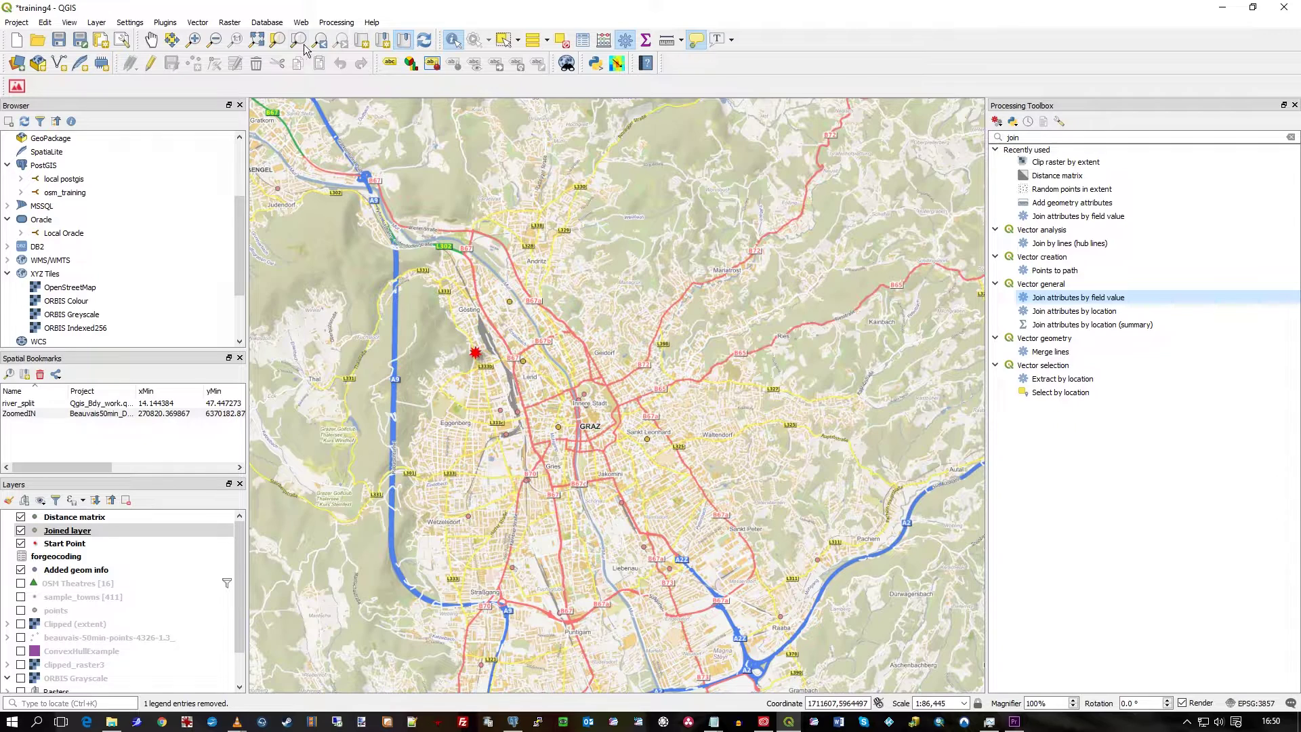
- Open DB Manager and expand the public schema of the osm_training PostGIS connection
left_click(267, 23)
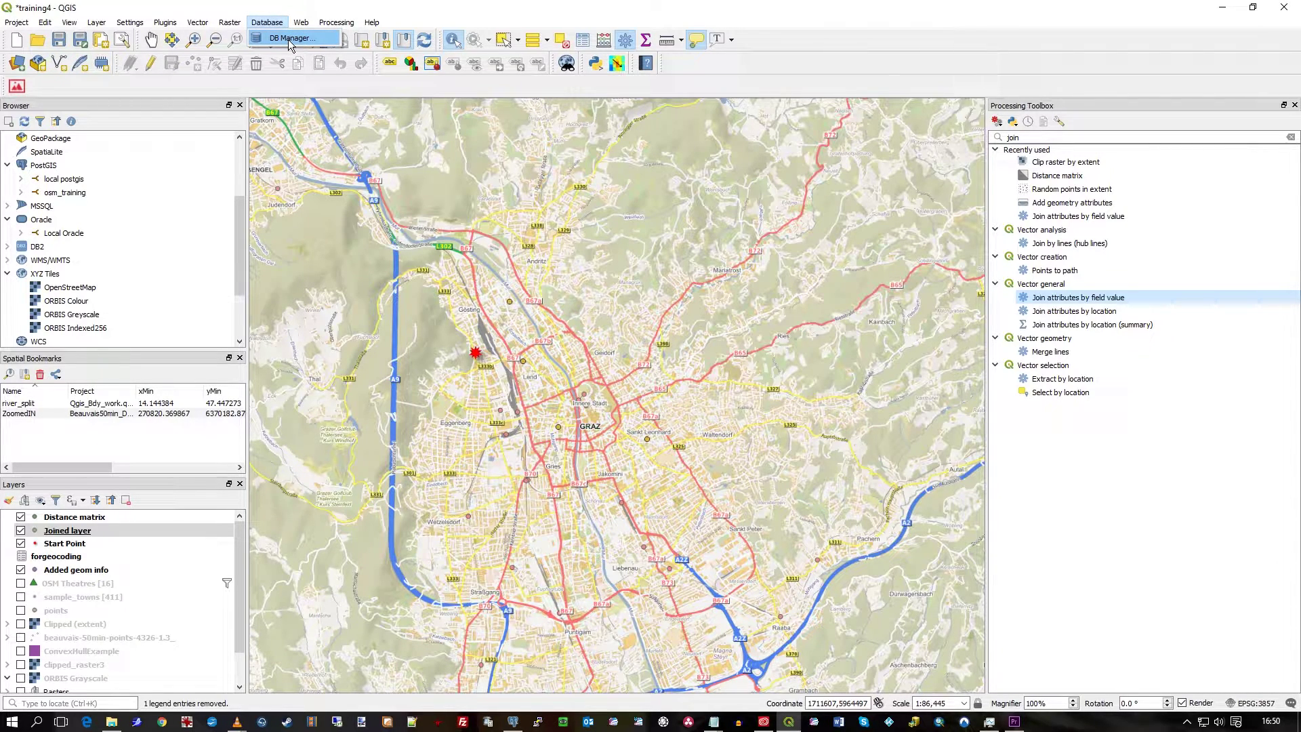
left_click(289, 39)
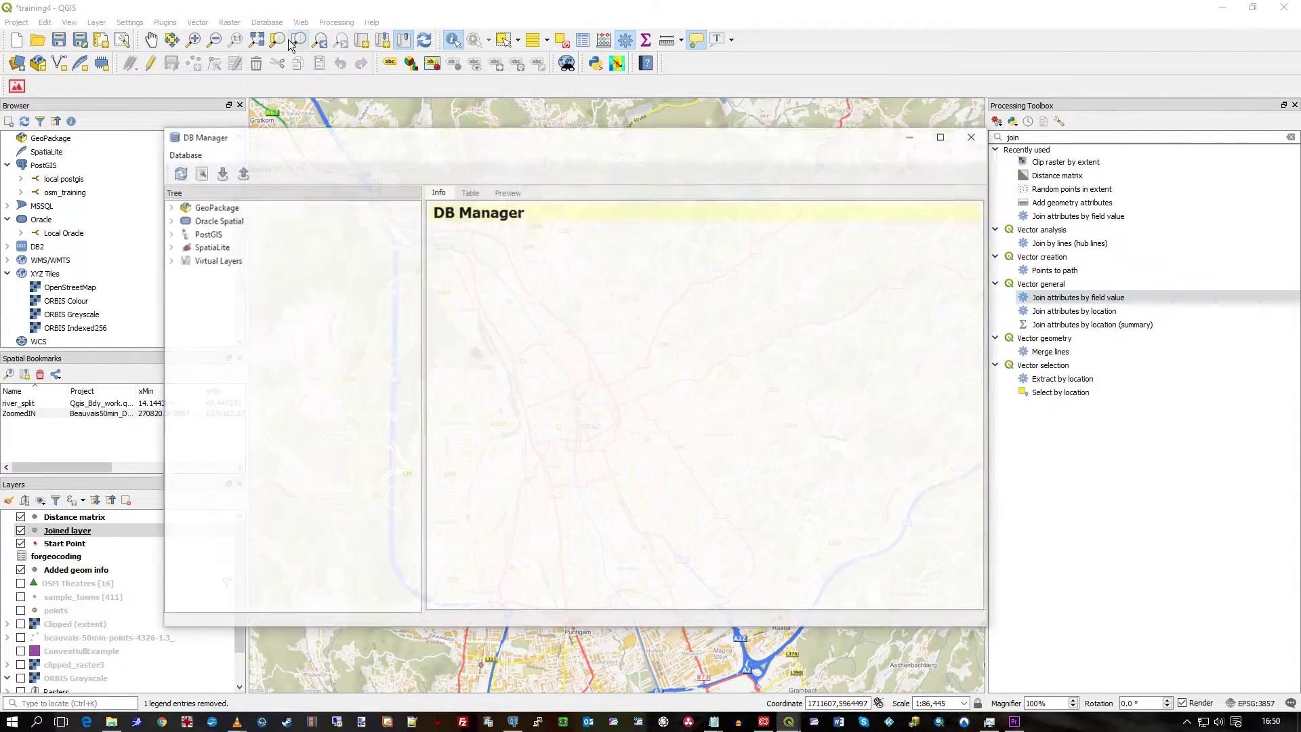
left_click(169, 233)
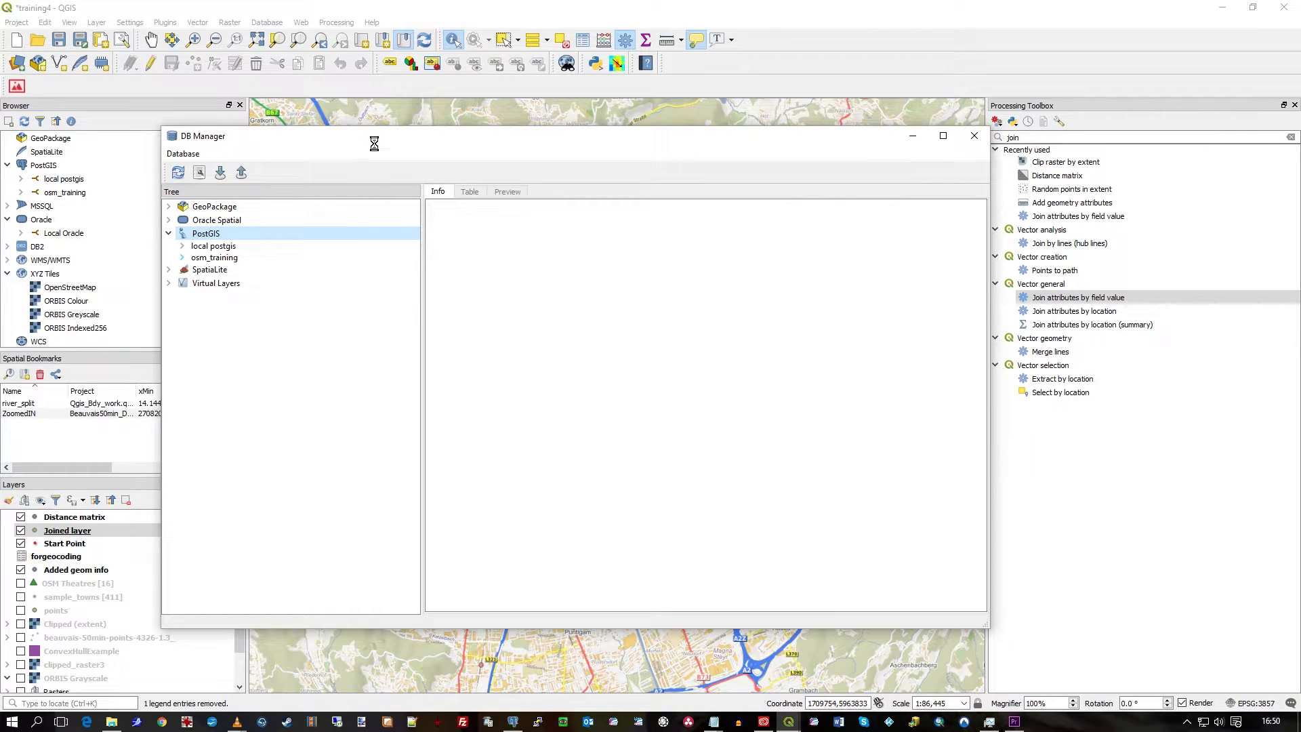
left_click_drag(374, 142, 518, 124)
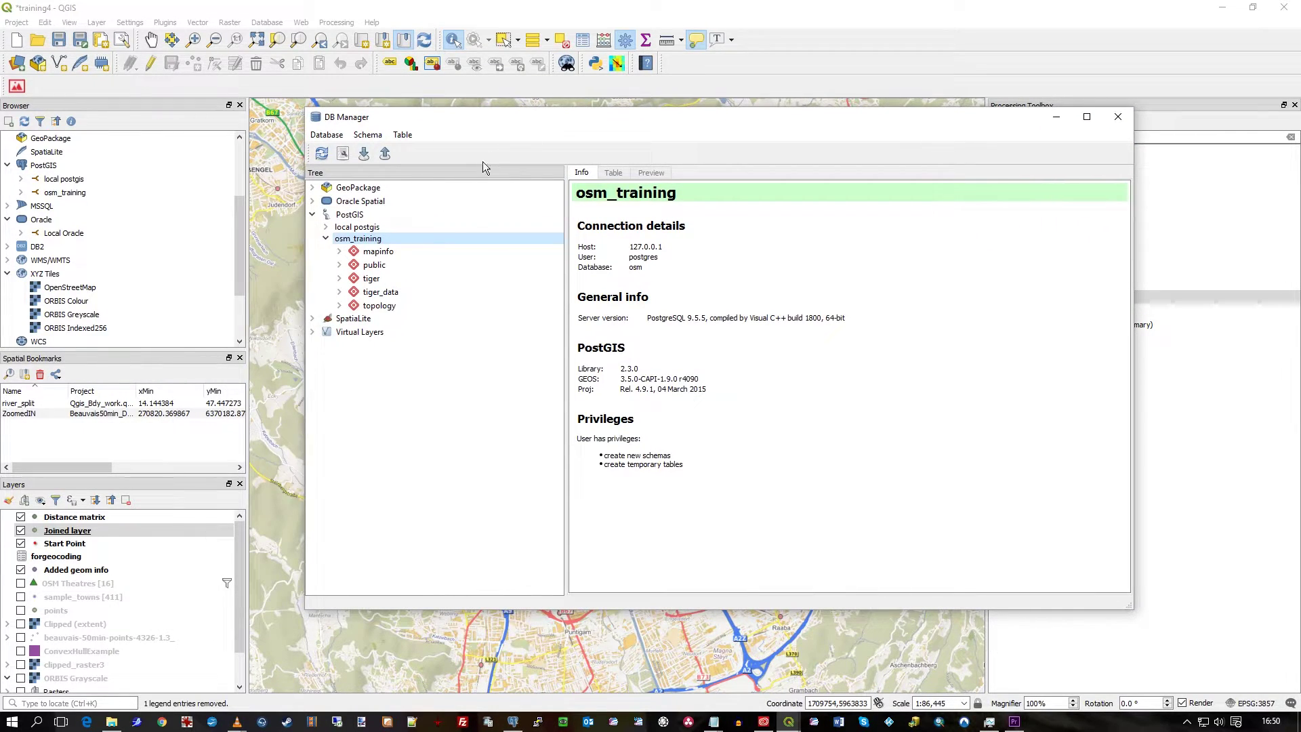
left_click(340, 265)
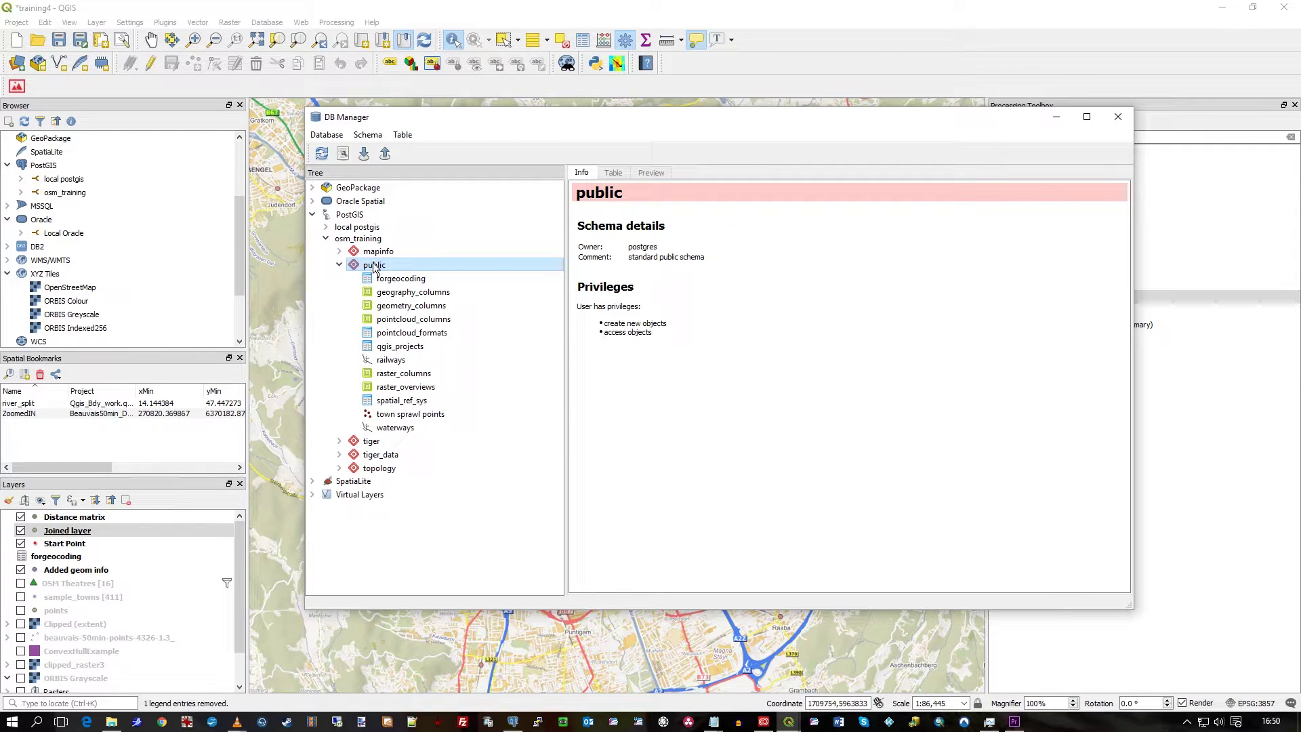
right_click(365, 265)
left_click(412, 271)
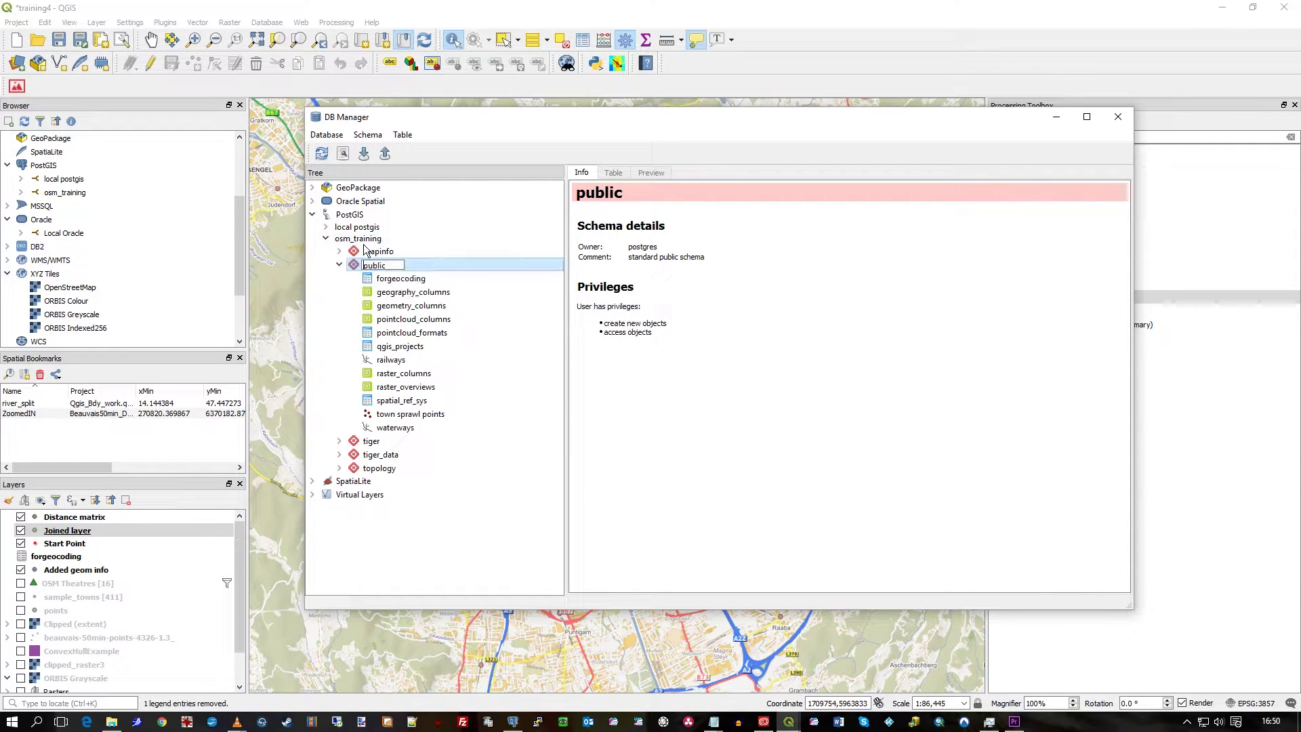
- Import the Joined layer as table 'geocodedresults' with a spatial index
left_click(365, 154)
left_click(840, 230)
left_click(698, 249)
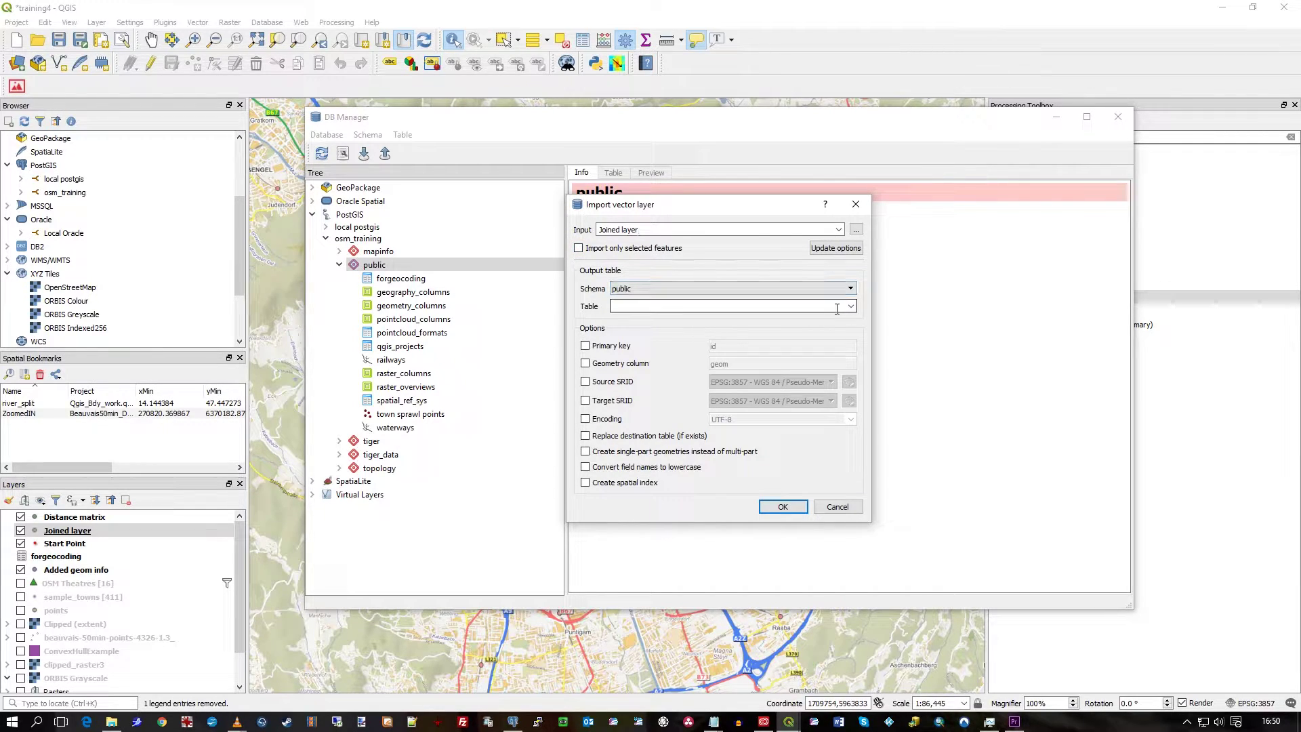
type("geocodedresults")
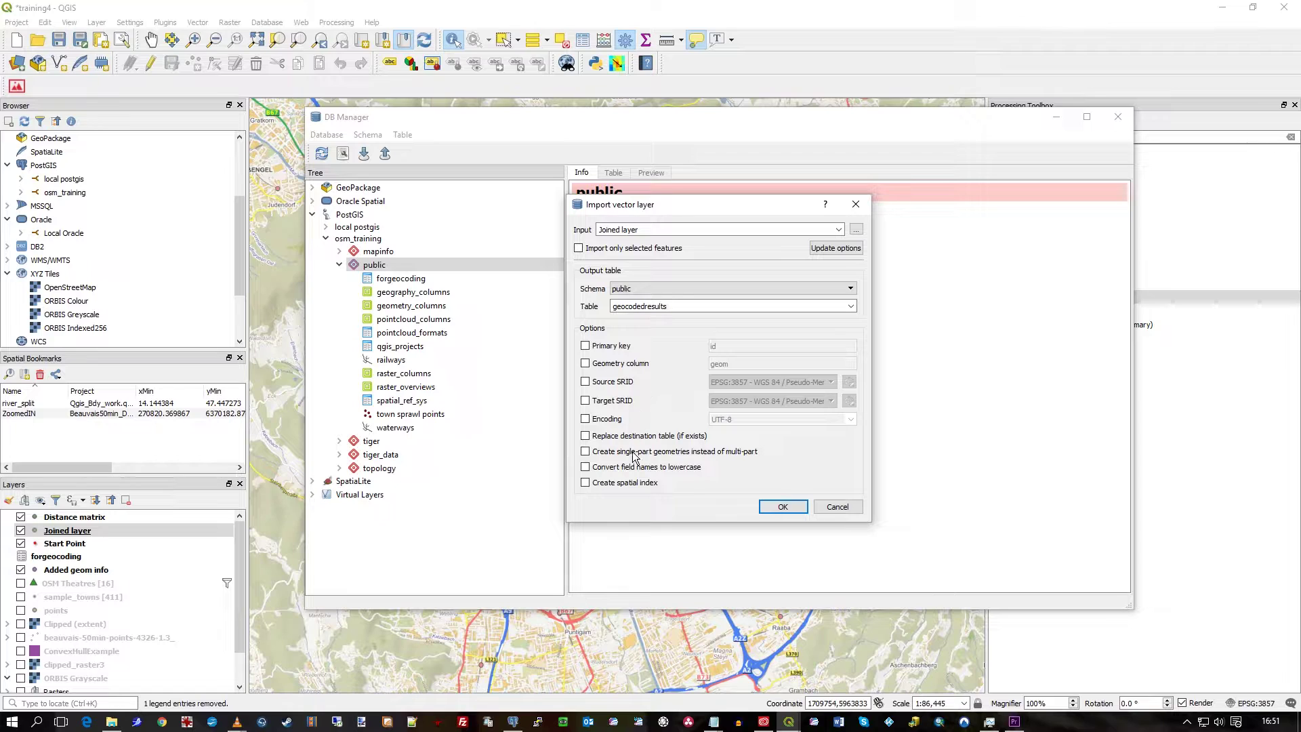
left_click(595, 483)
left_click(785, 506)
left_click(785, 508)
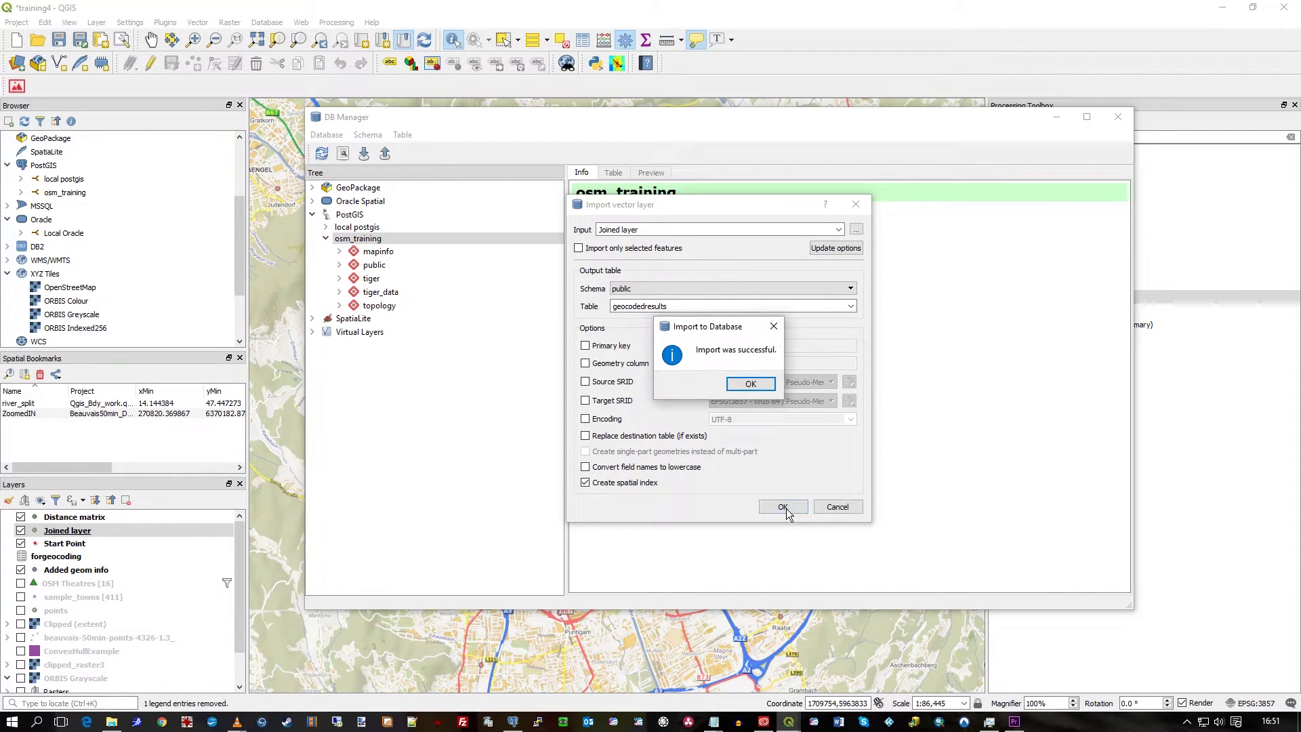
left_click(738, 382)
- Close DB Manager and remove the Joined layer from the map
left_click(1118, 116)
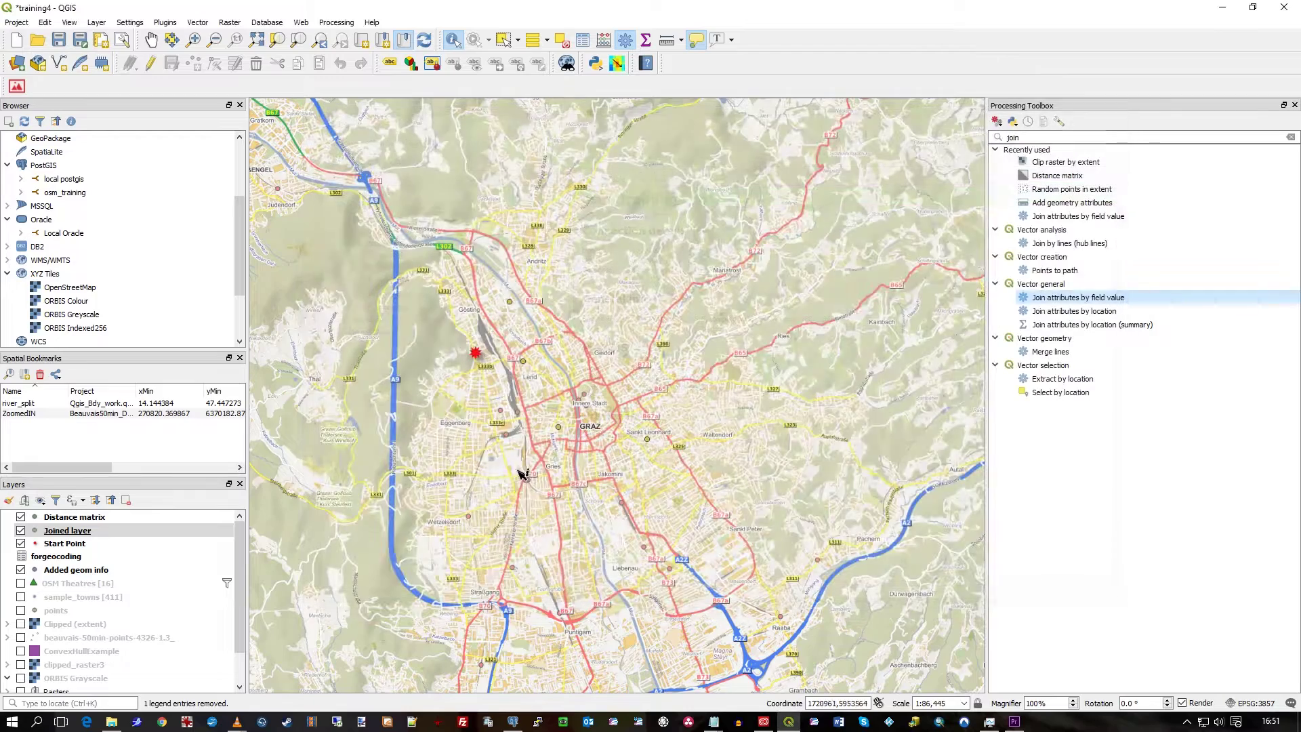
left_click(66, 533)
right_click(66, 533)
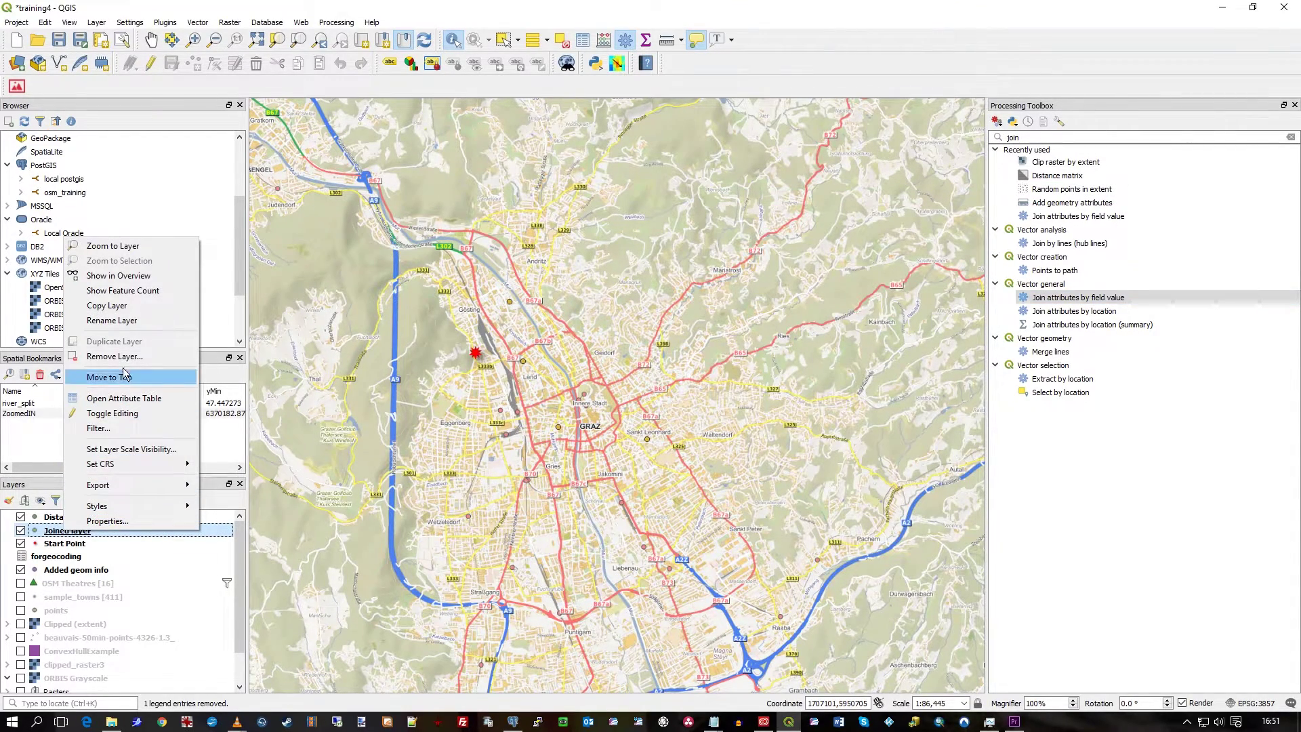
left_click(88, 359)
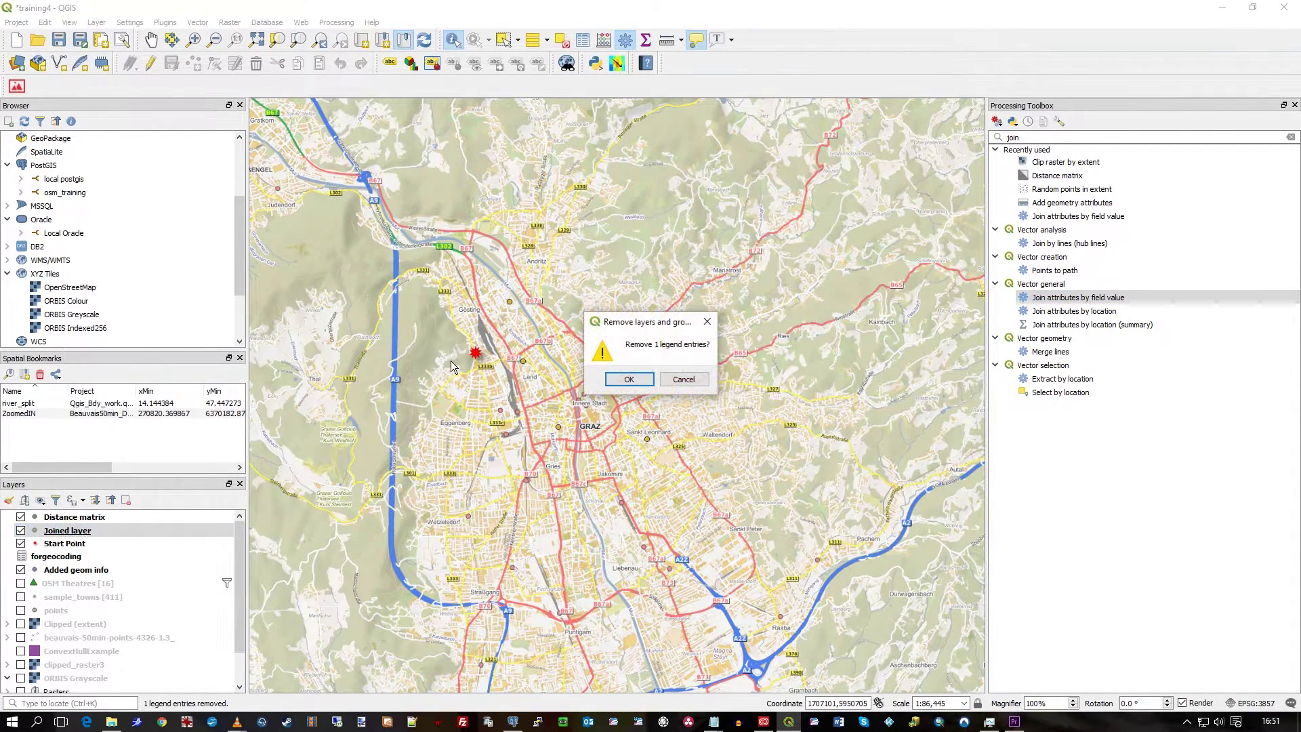
left_click(629, 379)
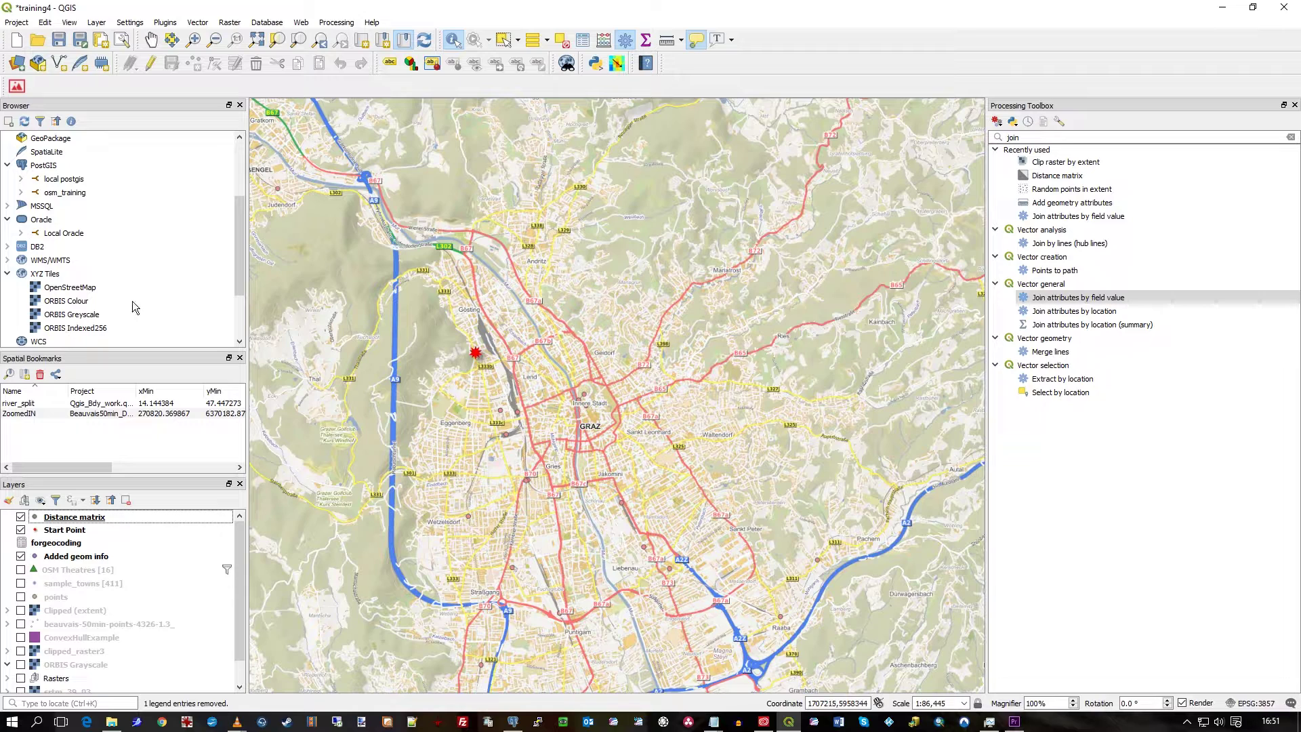
- Add the geocodedresults table from osm_training > public in the Browser as a map layer
left_click(21, 192)
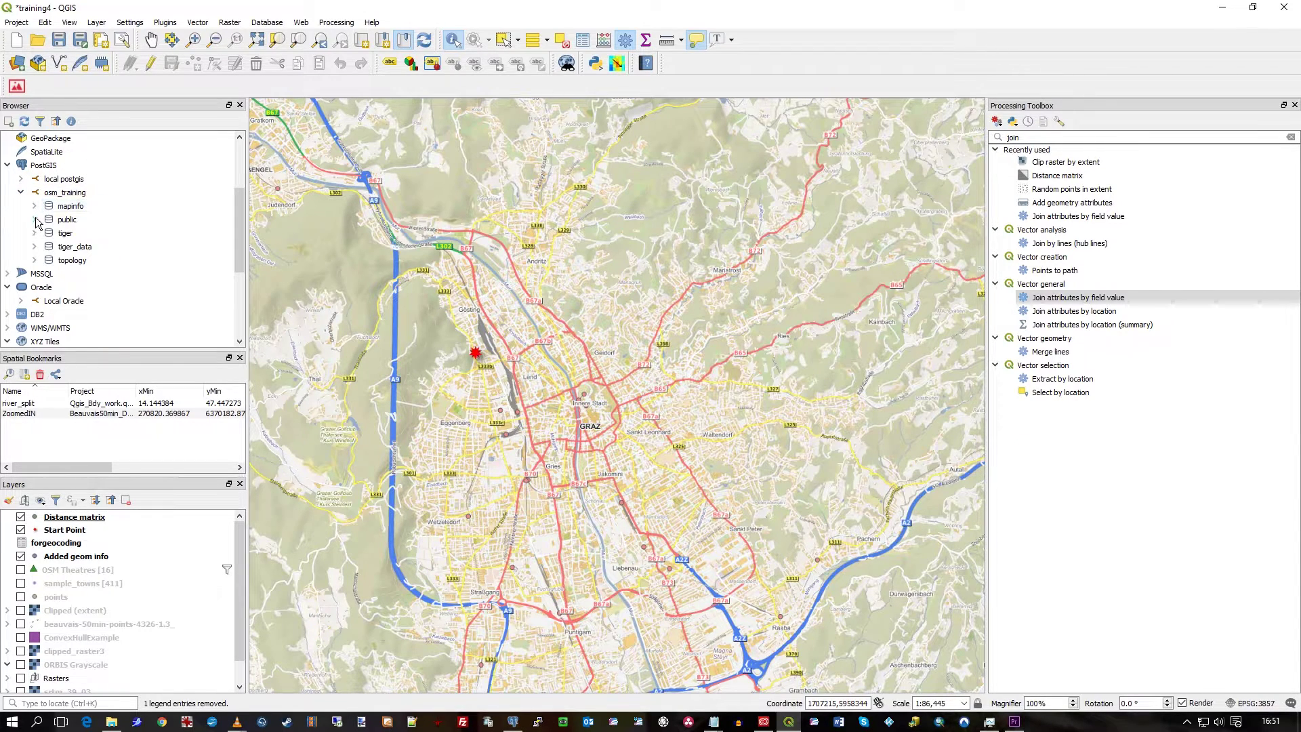
left_click(35, 219)
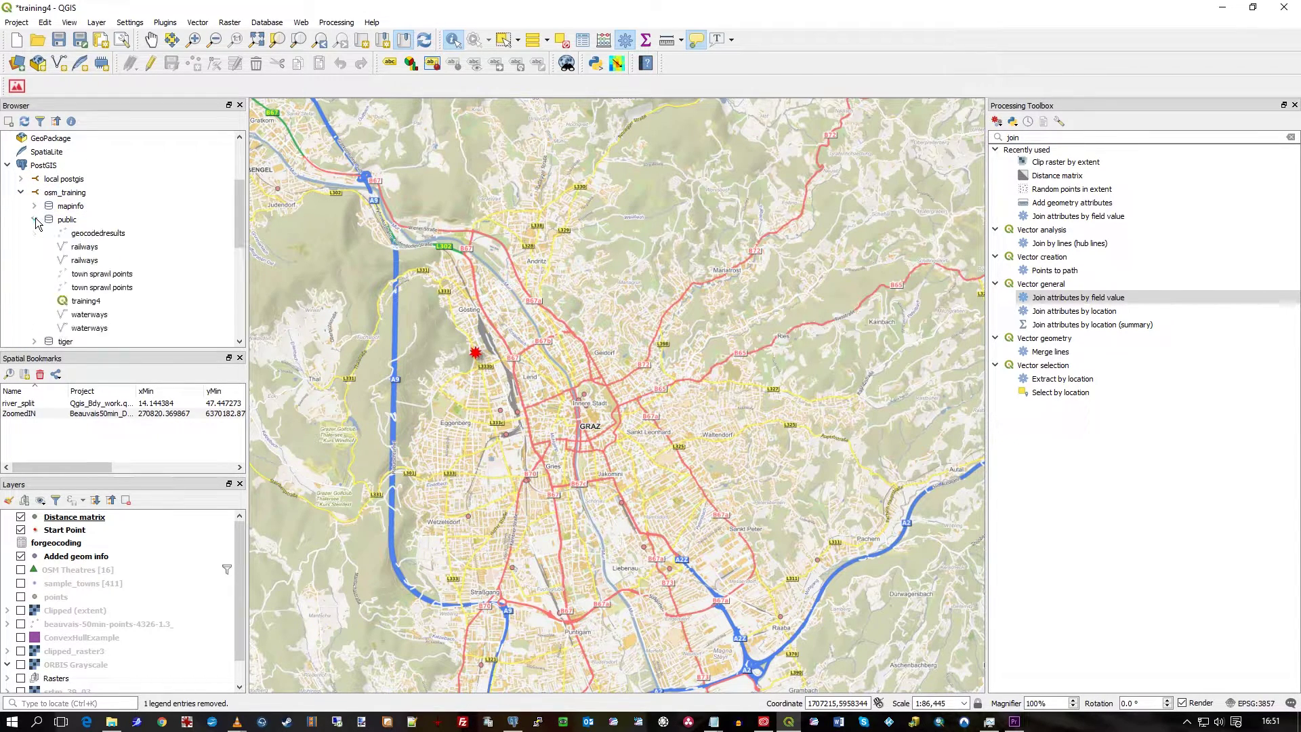
left_click(93, 234)
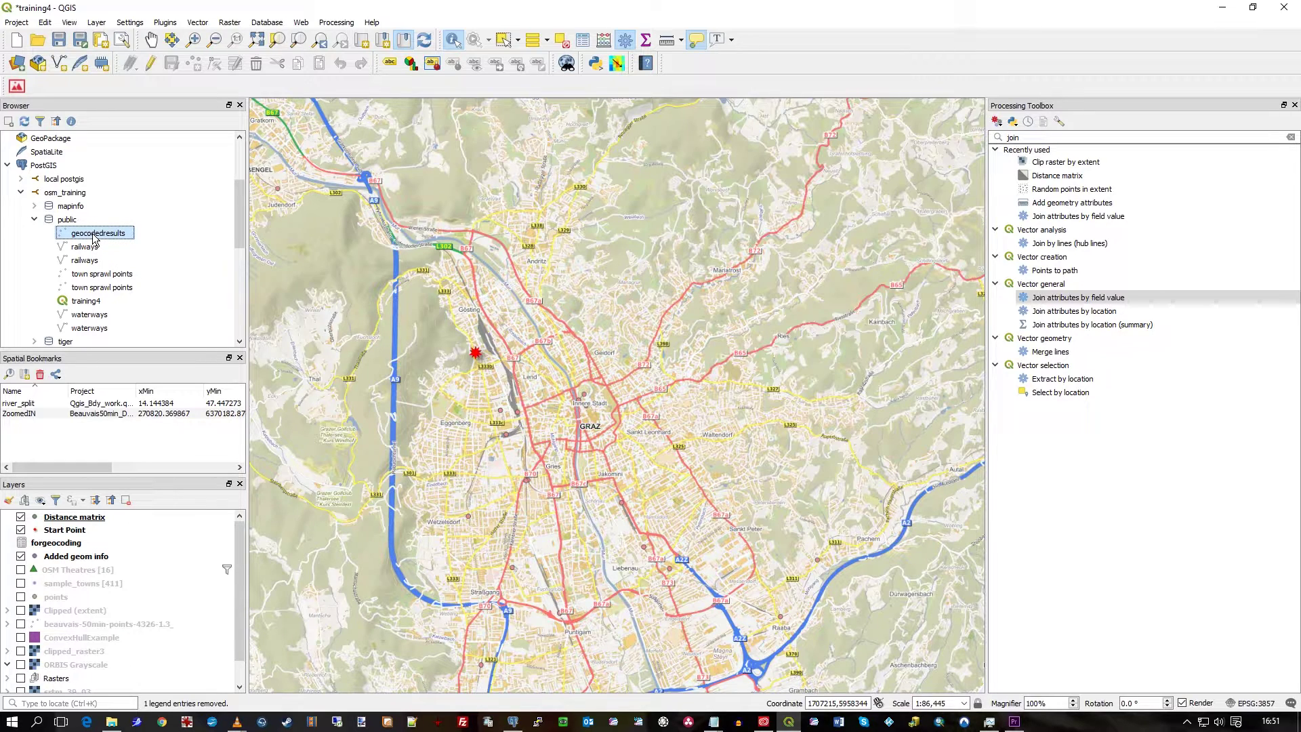
double_click(94, 236)
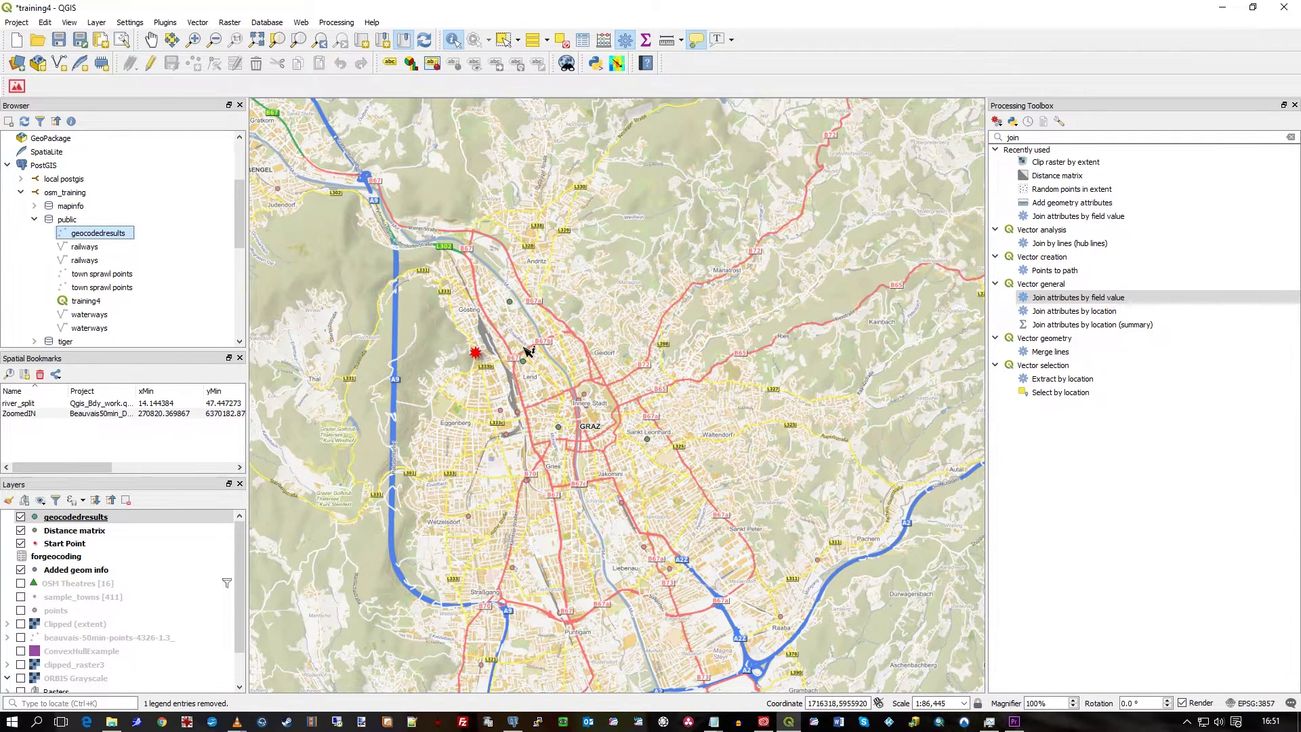
left_click(86, 519)
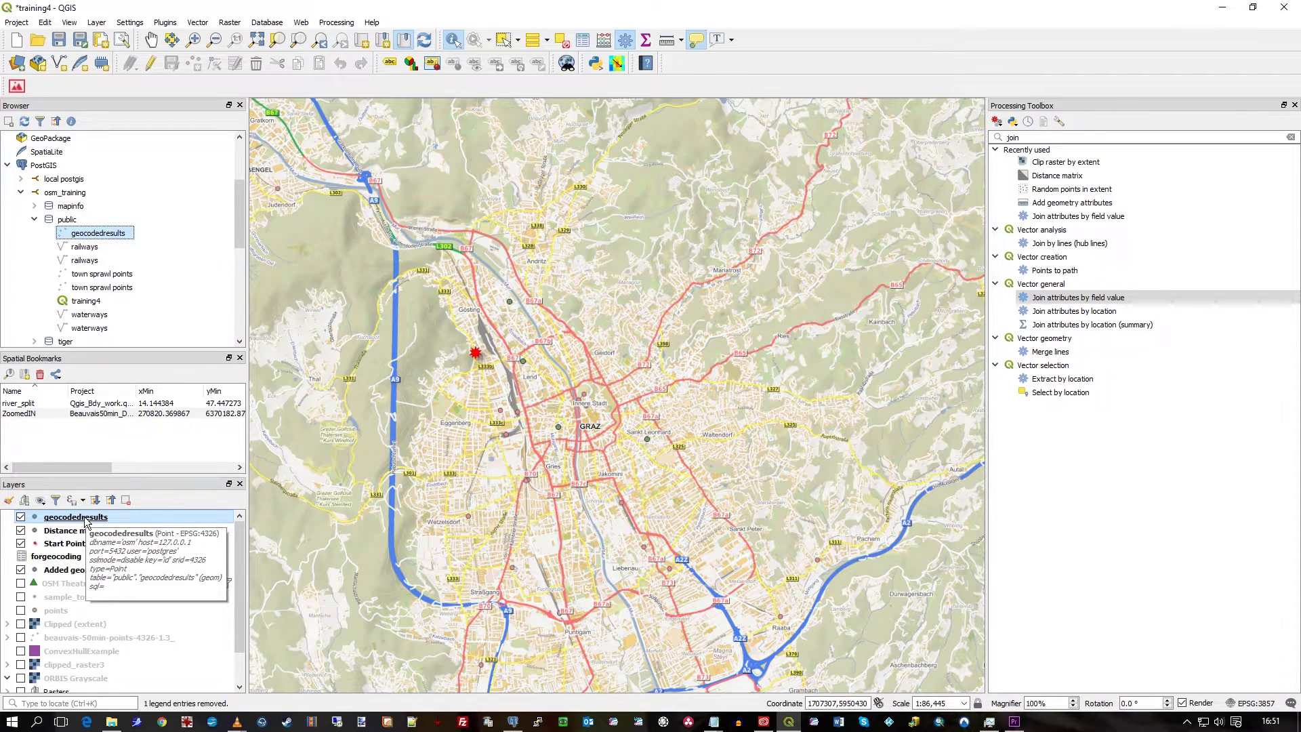
left_click(512, 724)
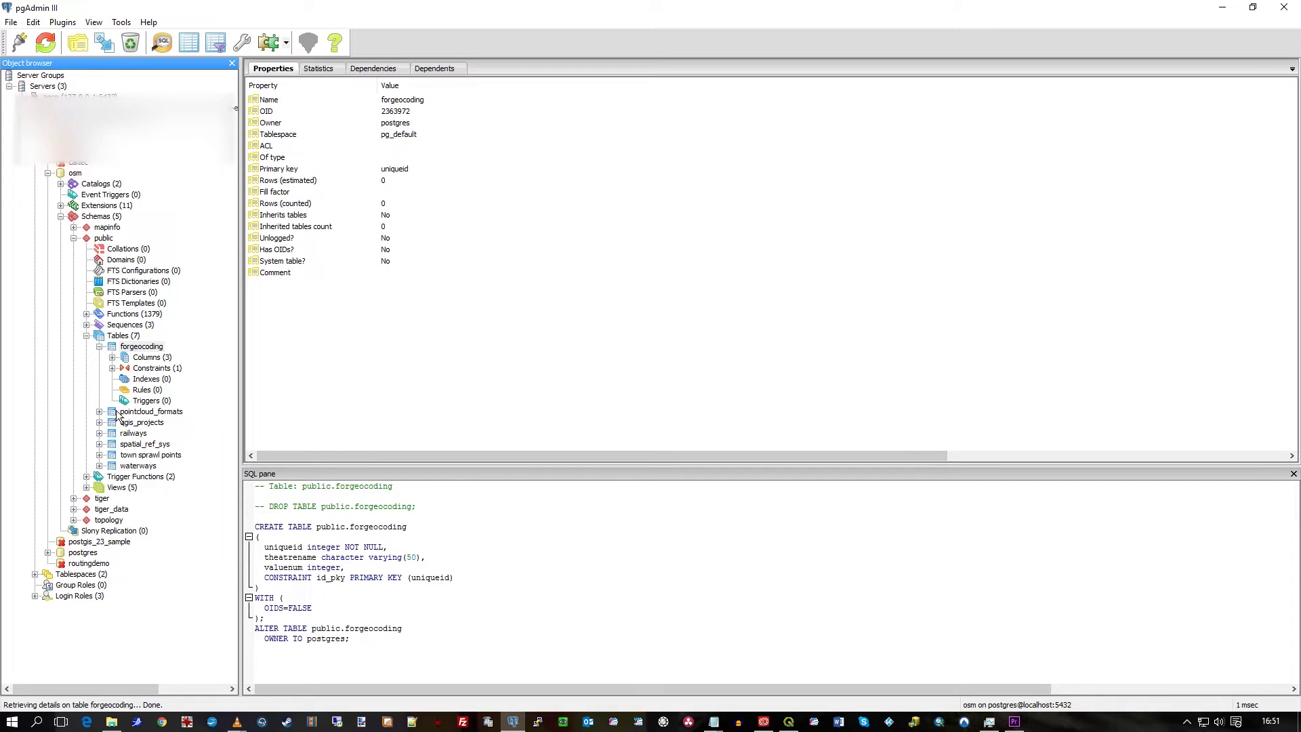
- Refresh the public tables and expand geocodedresults to see its nine columns
left_click(115, 337)
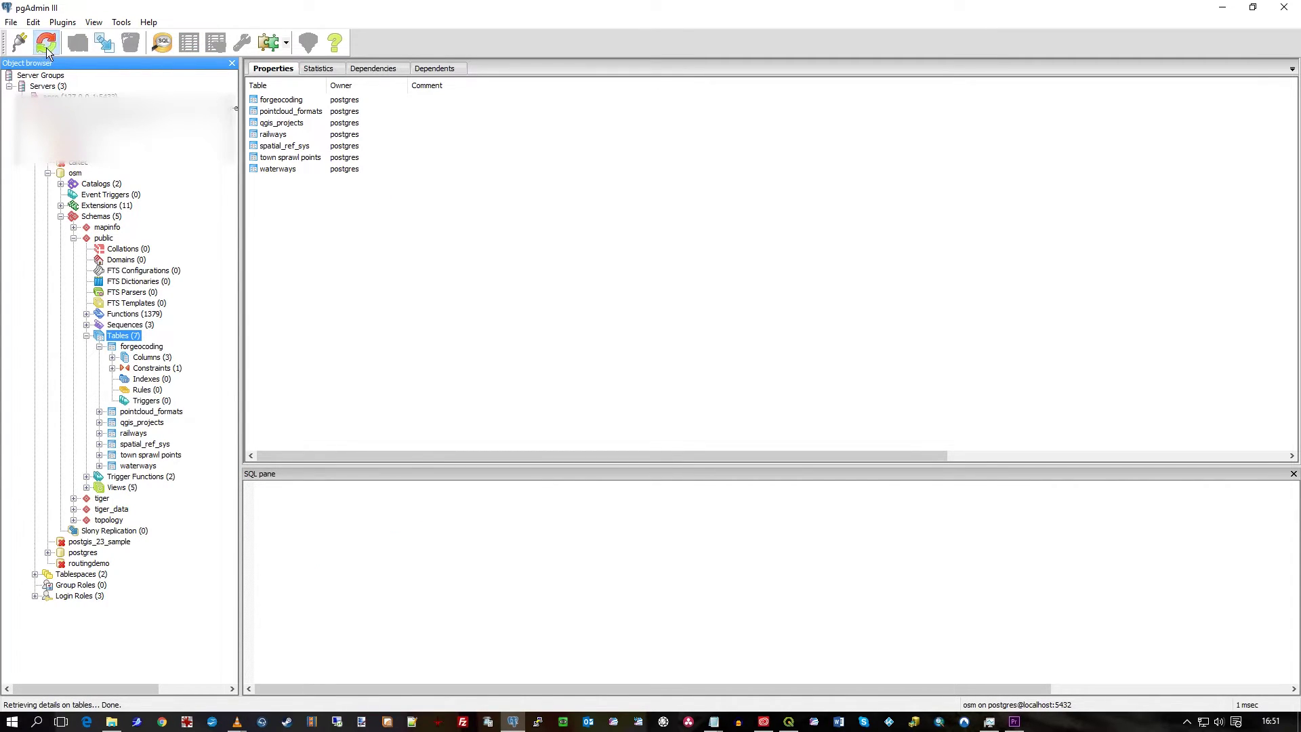
left_click(99, 347)
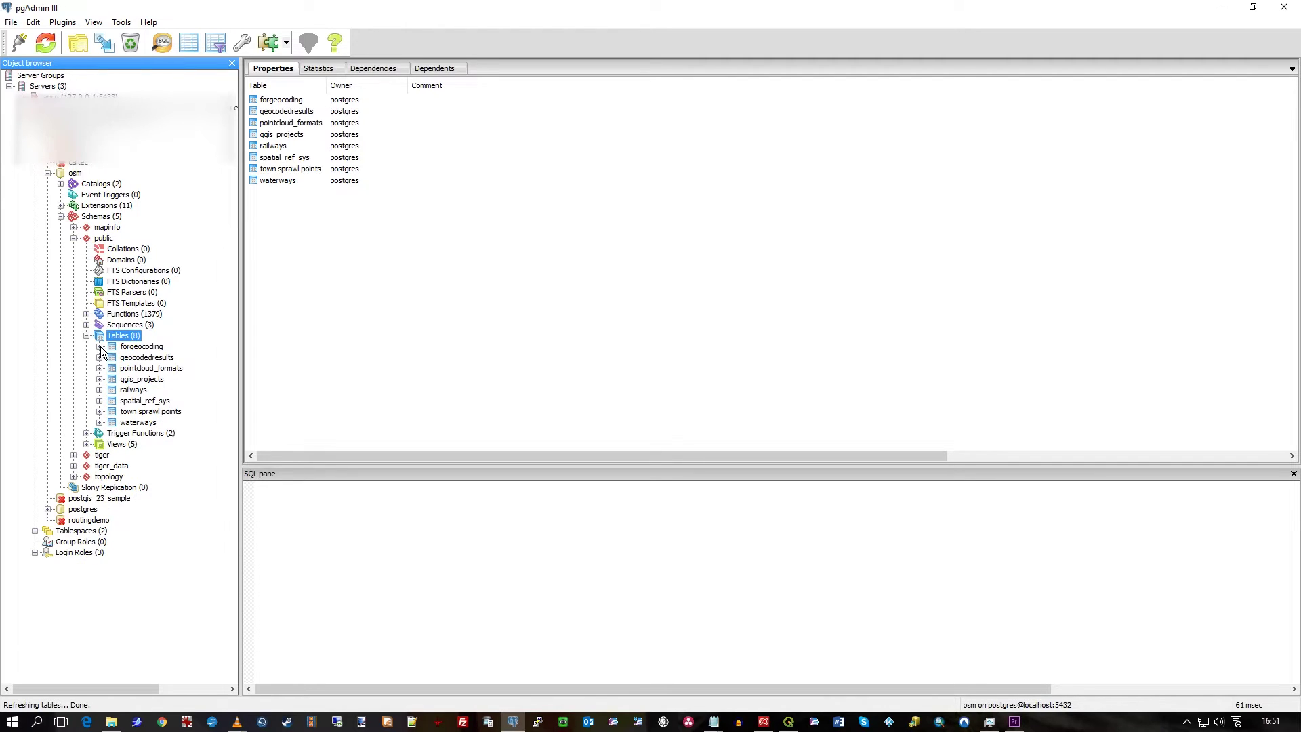
left_click(100, 357)
left_click(146, 357)
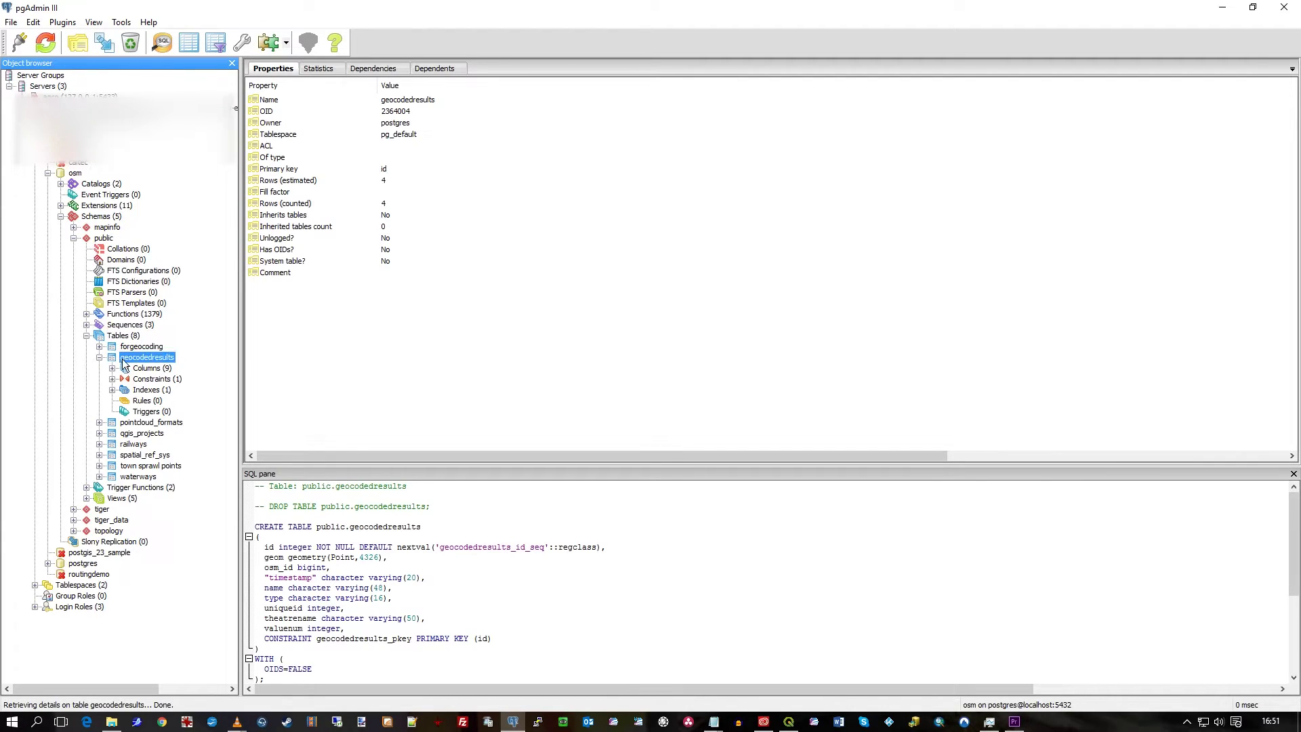
left_click(113, 368)
left_click(145, 368)
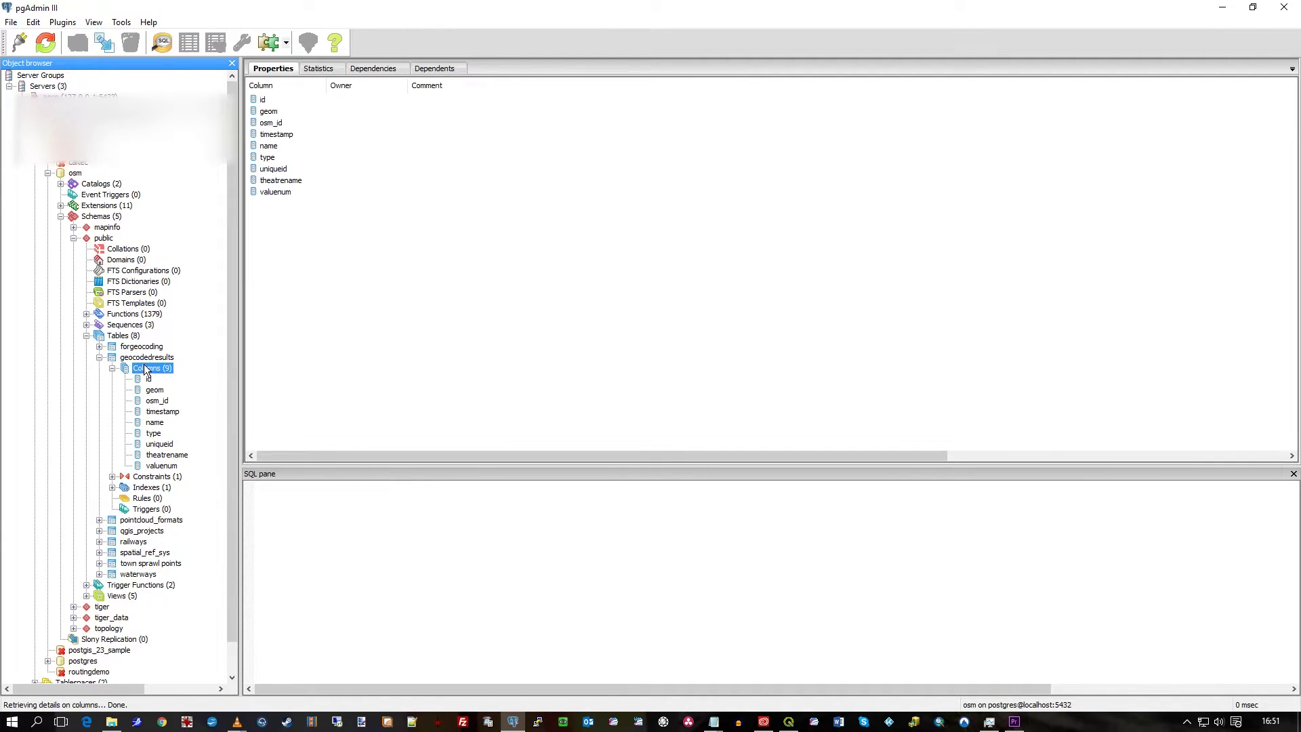
- View all rows of geocodedresults to confirm the four theatre records, then close the data window
right_click(148, 358)
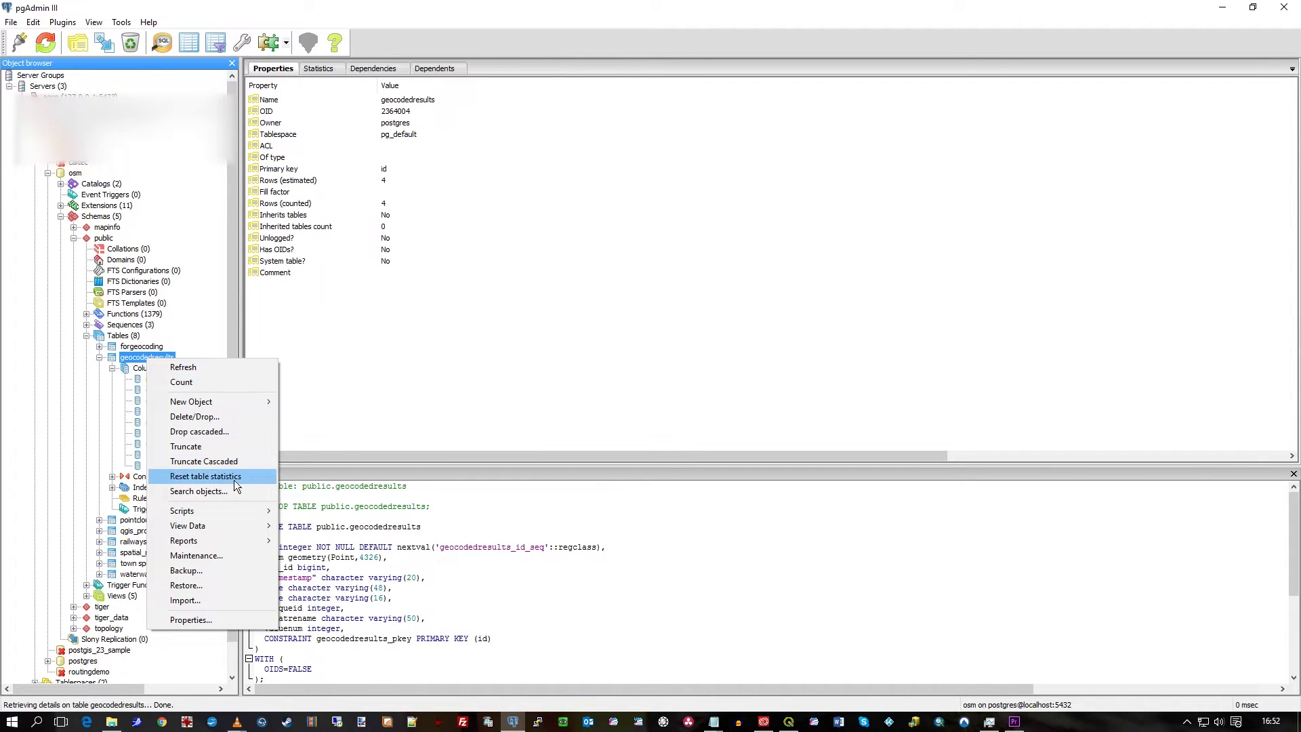
mouse_move(234, 526)
left_click(327, 531)
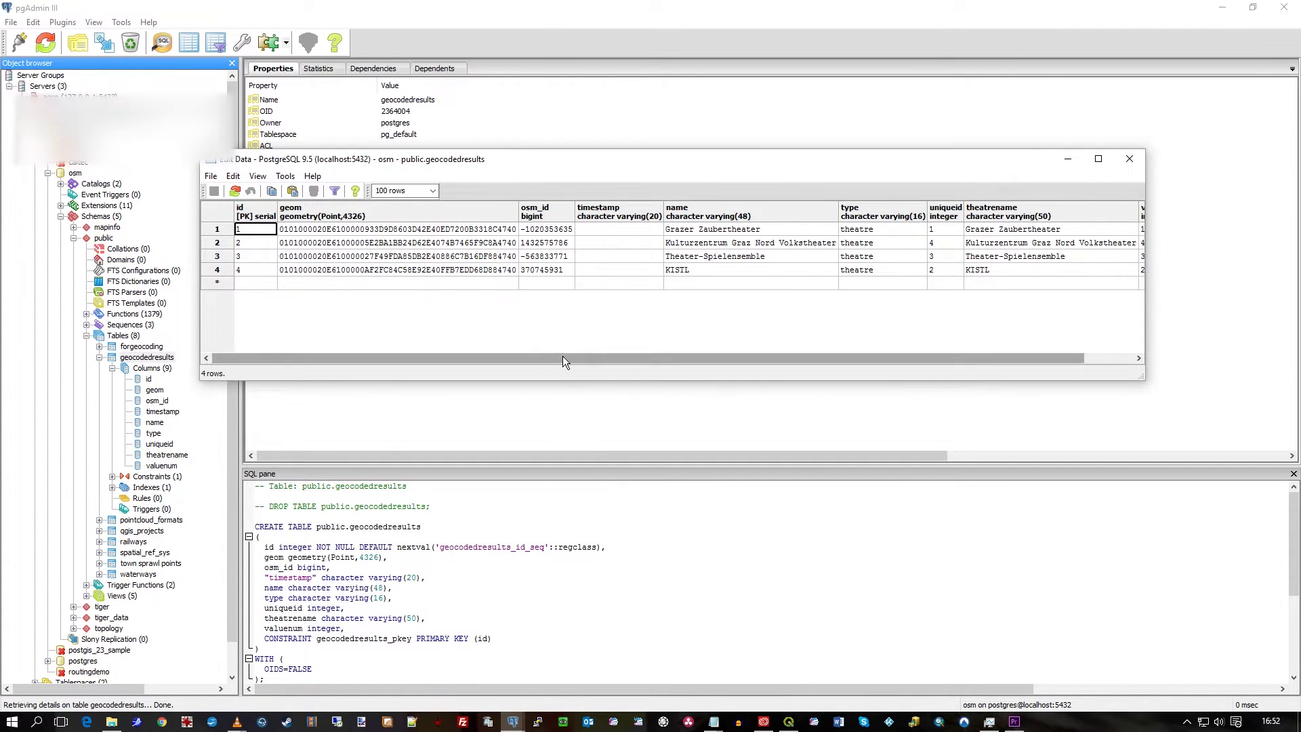
left_click_drag(572, 355, 404, 346)
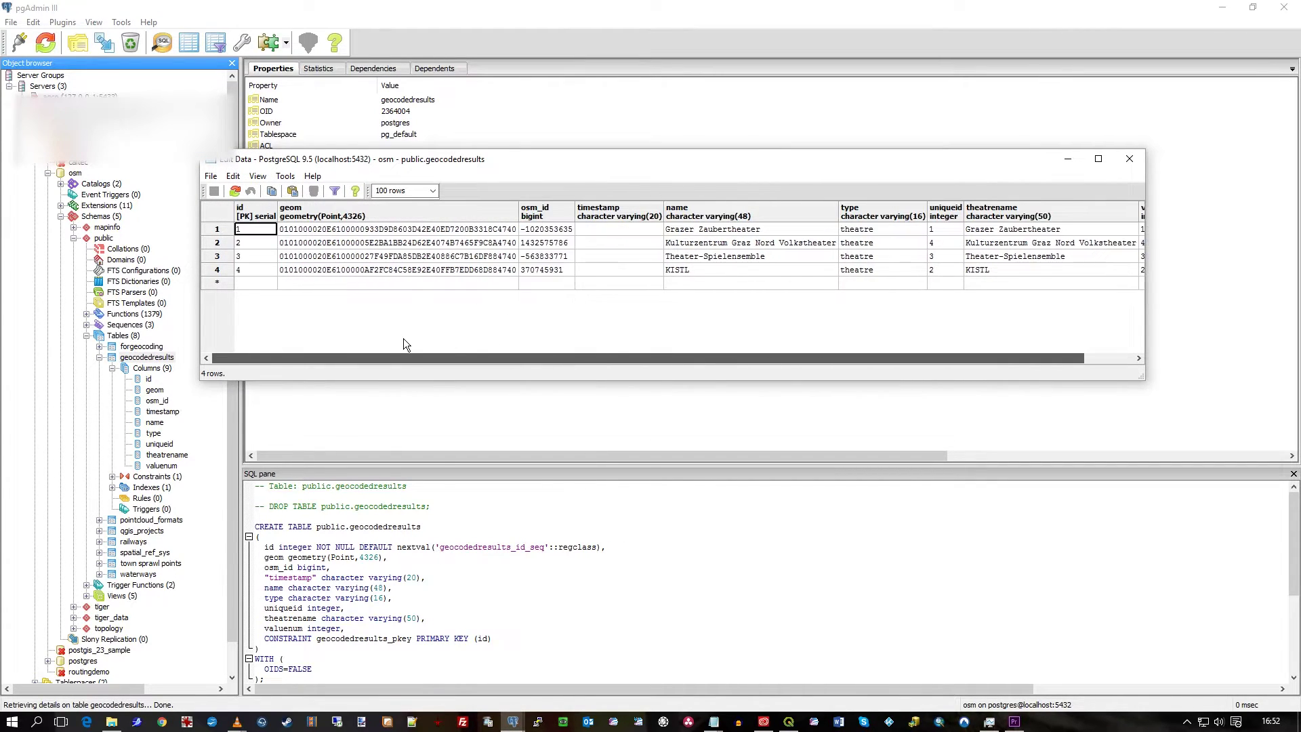
left_click(1128, 158)
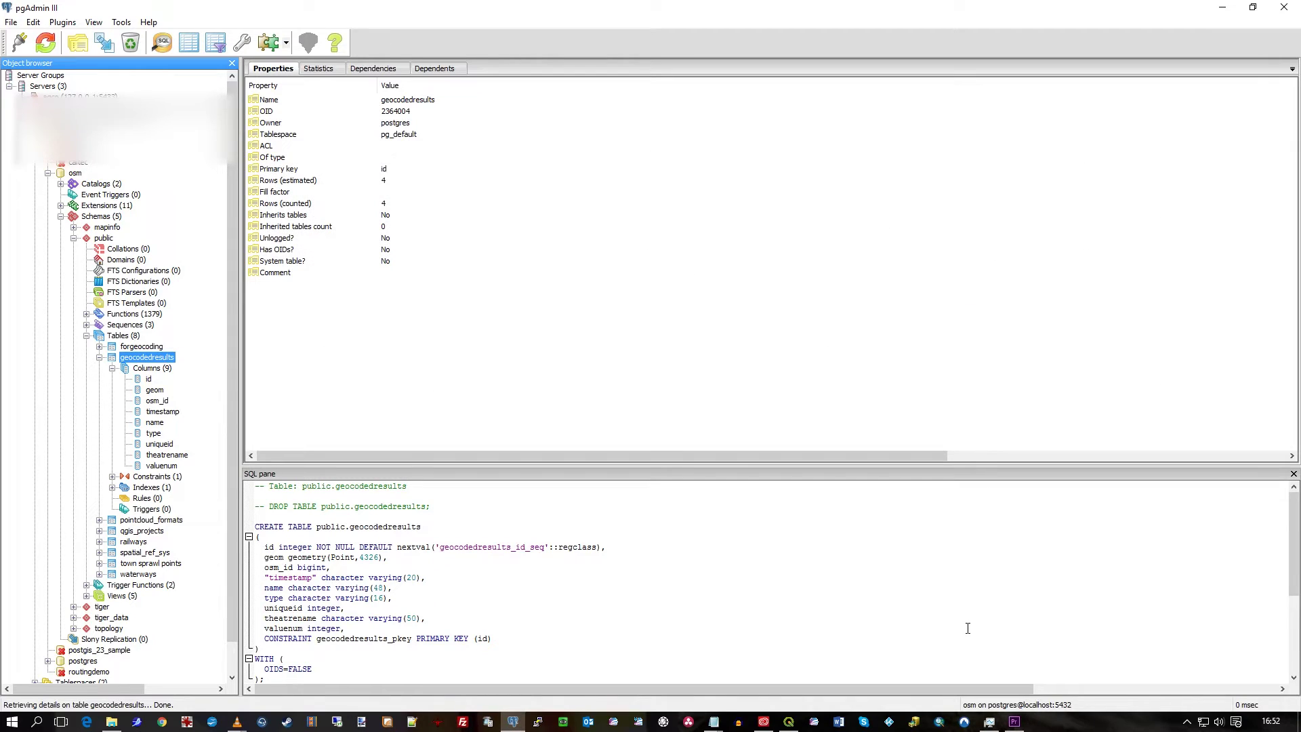
left_click(789, 721)
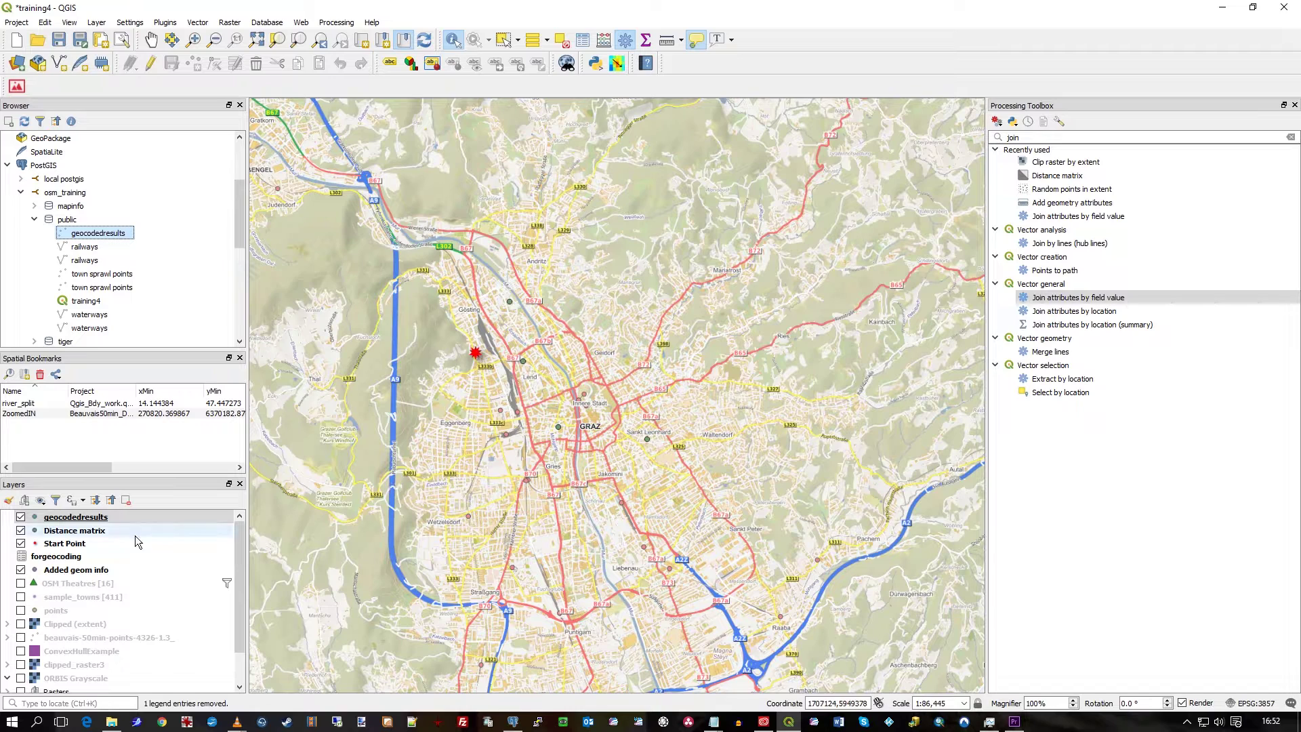
- Select the forgeocoding layer, open Database > DB Manager, and move its window left
left_click(55, 557)
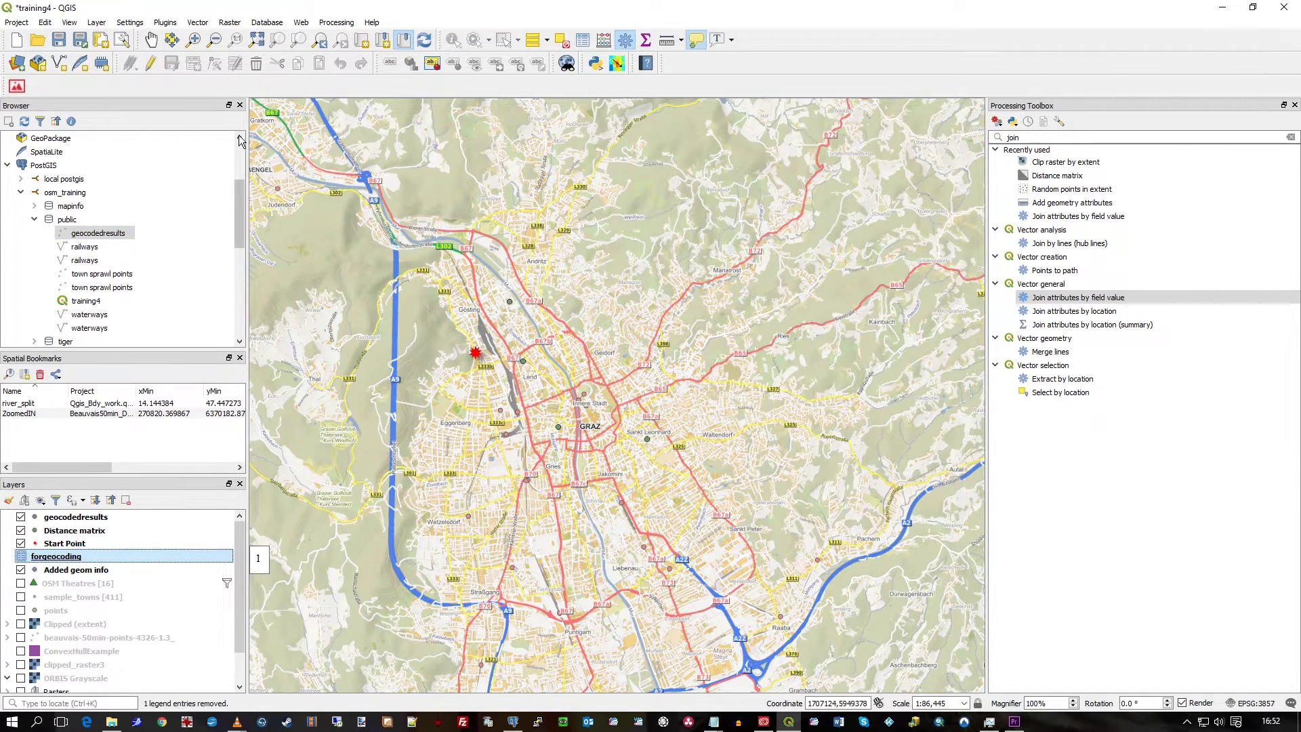
left_click(267, 22)
left_click(278, 39)
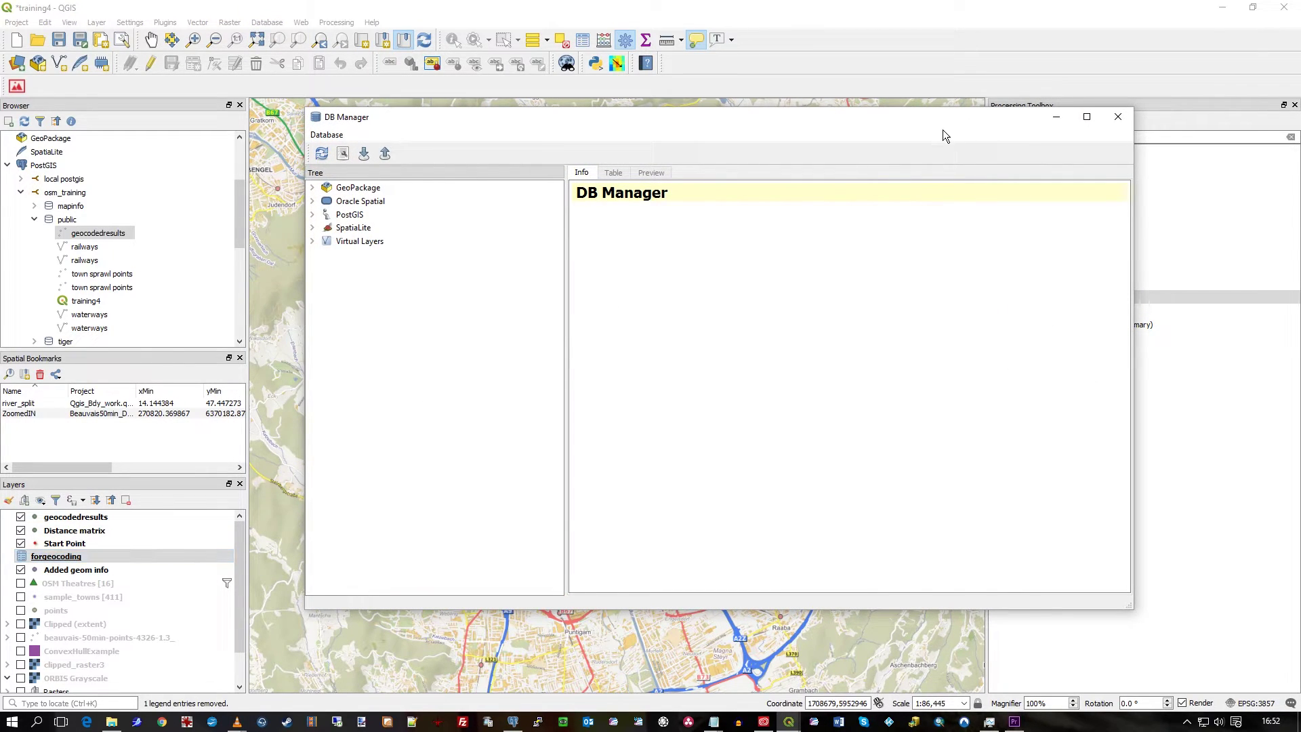
left_click_drag(942, 121, 826, 124)
left_click(1094, 302)
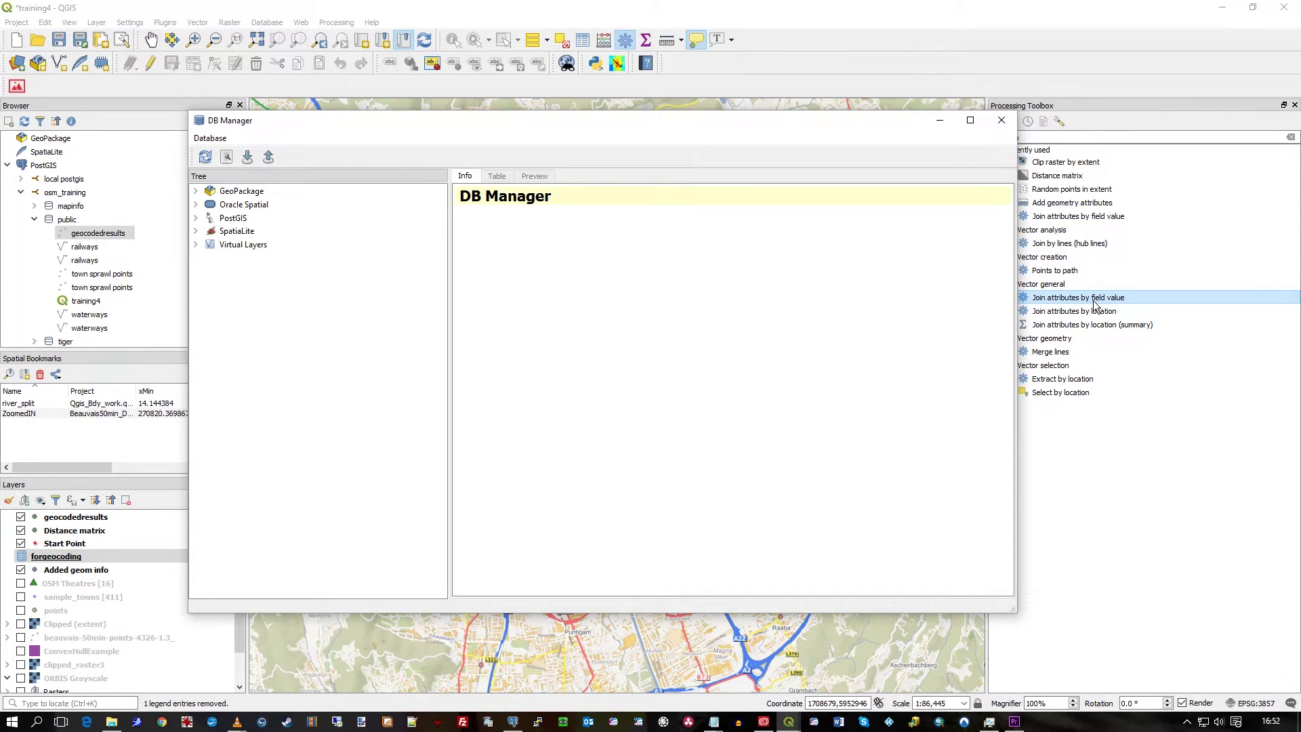
left_click(882, 271)
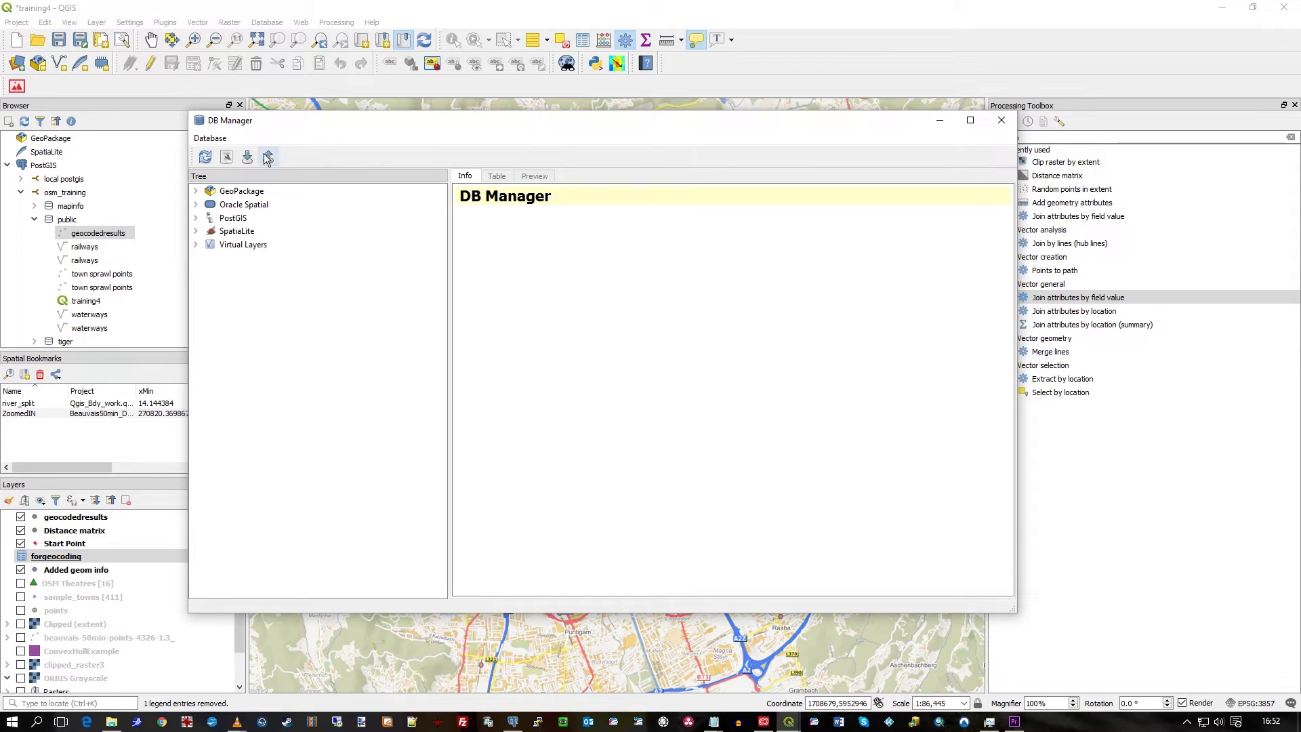